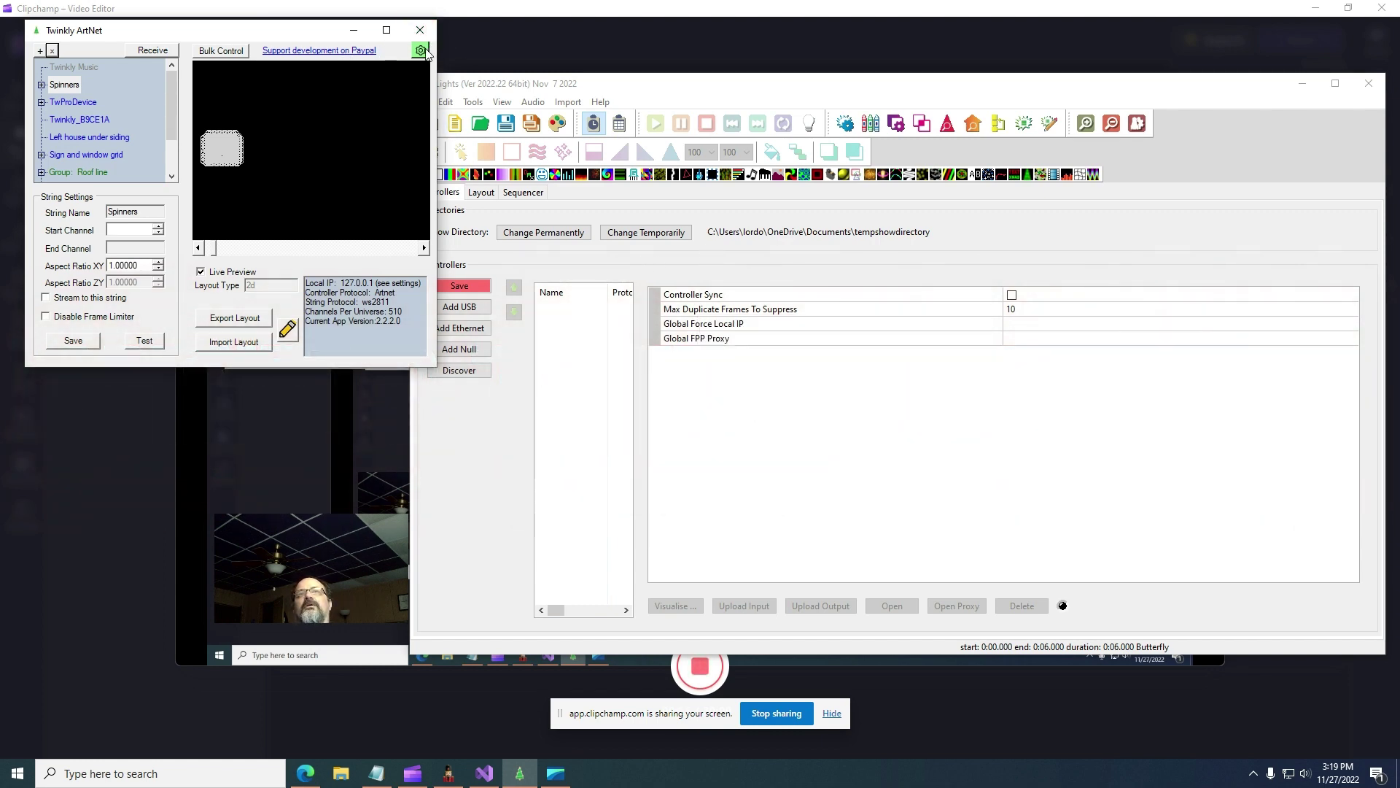
- Log out of the Twinkly servers from Twinkly ArtNet's Settings
drag(301, 38, 352, 51)
click(472, 63)
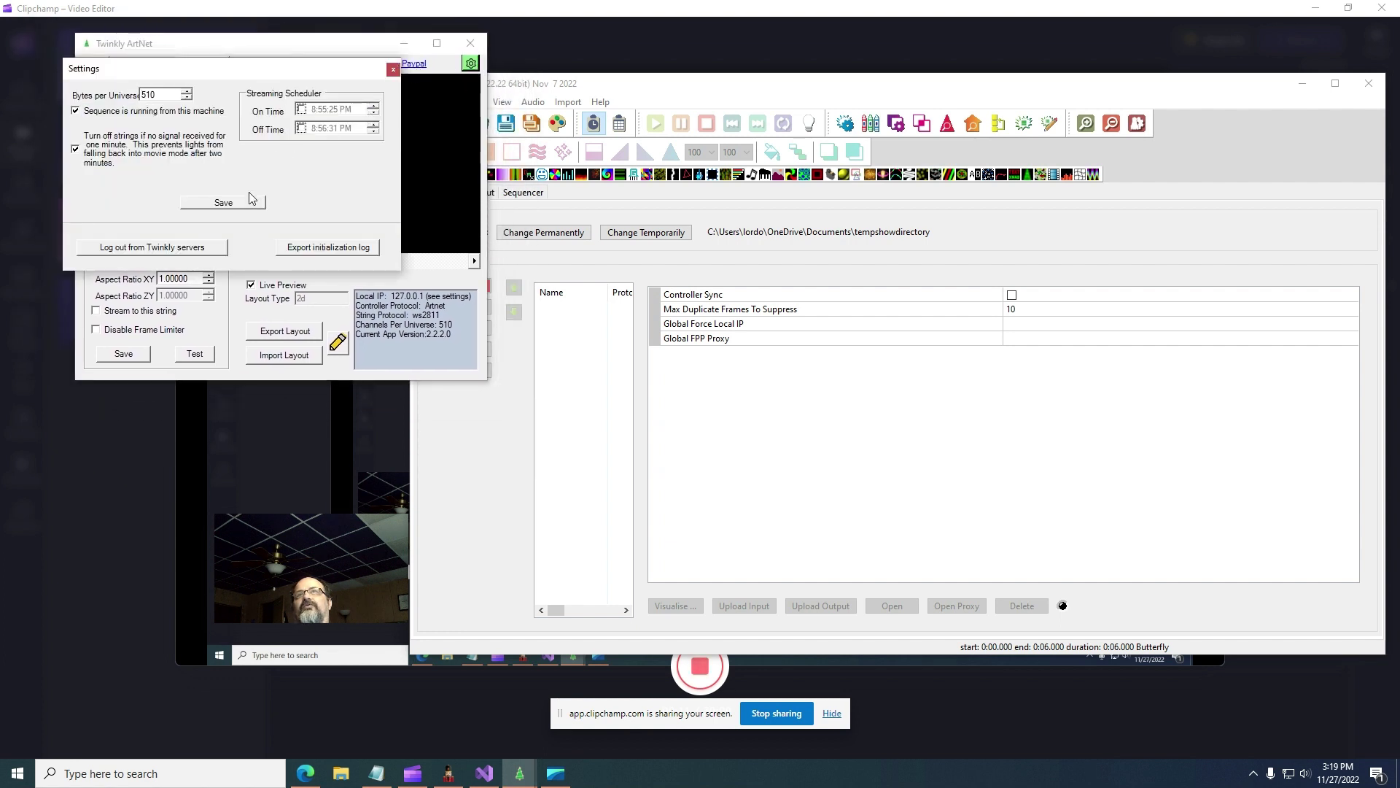
click(175, 248)
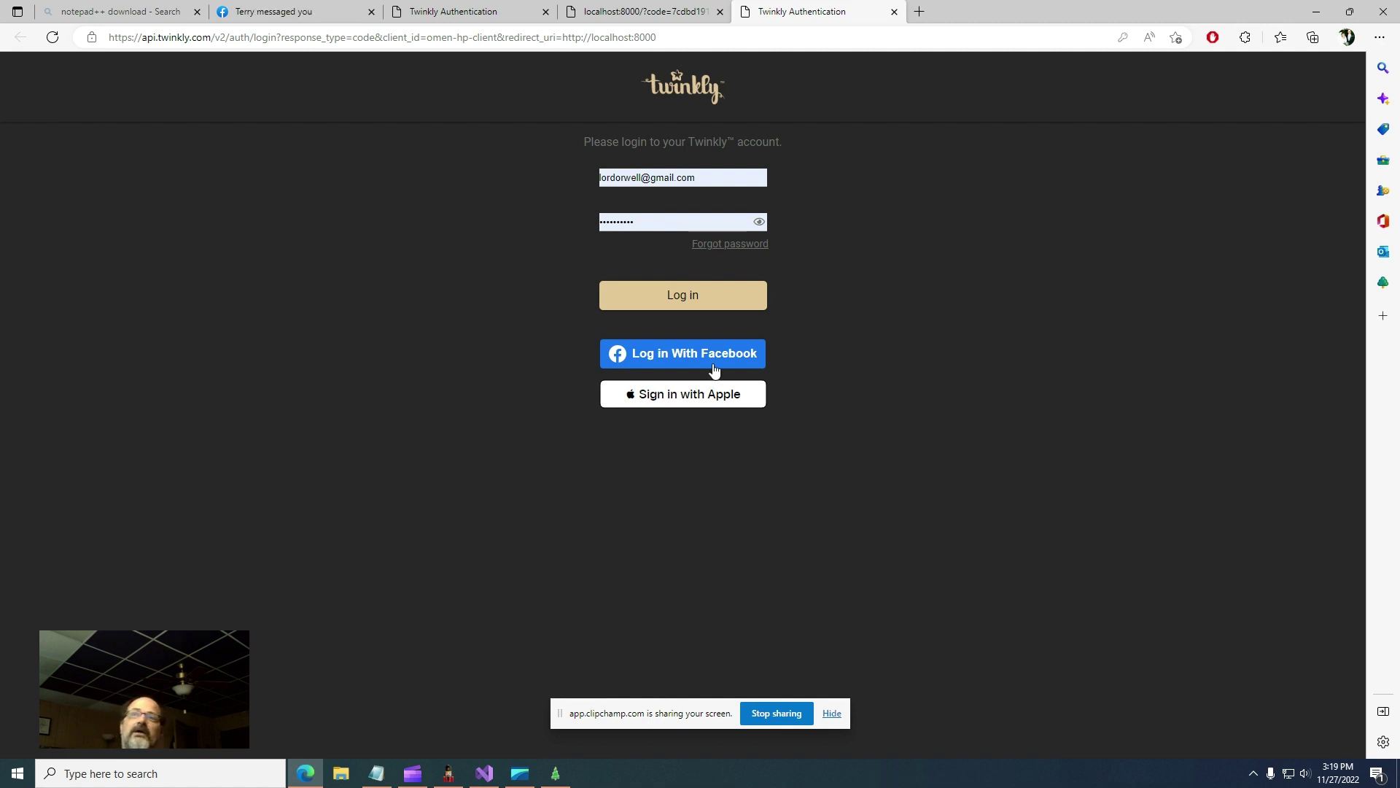
- Sign in to the Twinkly account and dismiss the testing-version notice so Twinkly ArtNet reopens
click(659, 301)
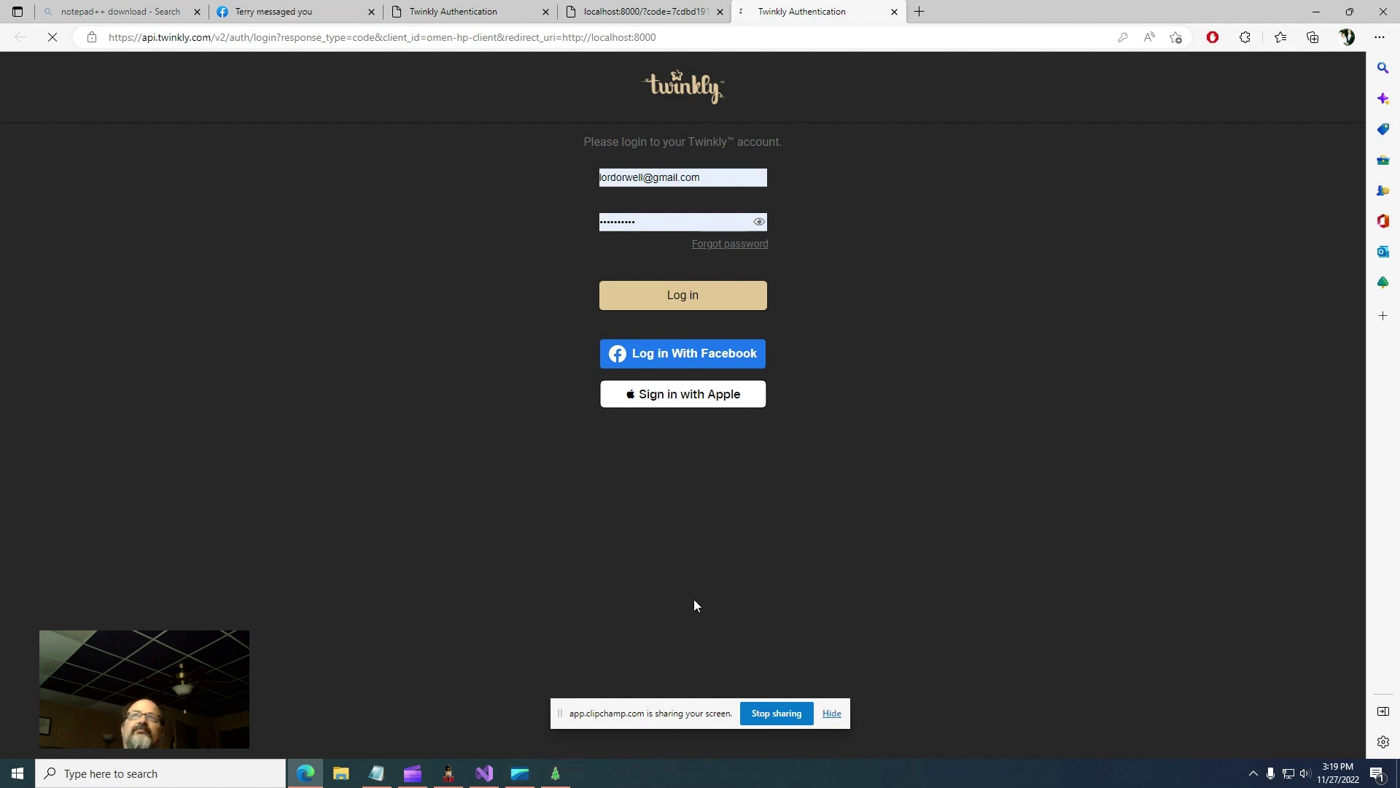
click(556, 777)
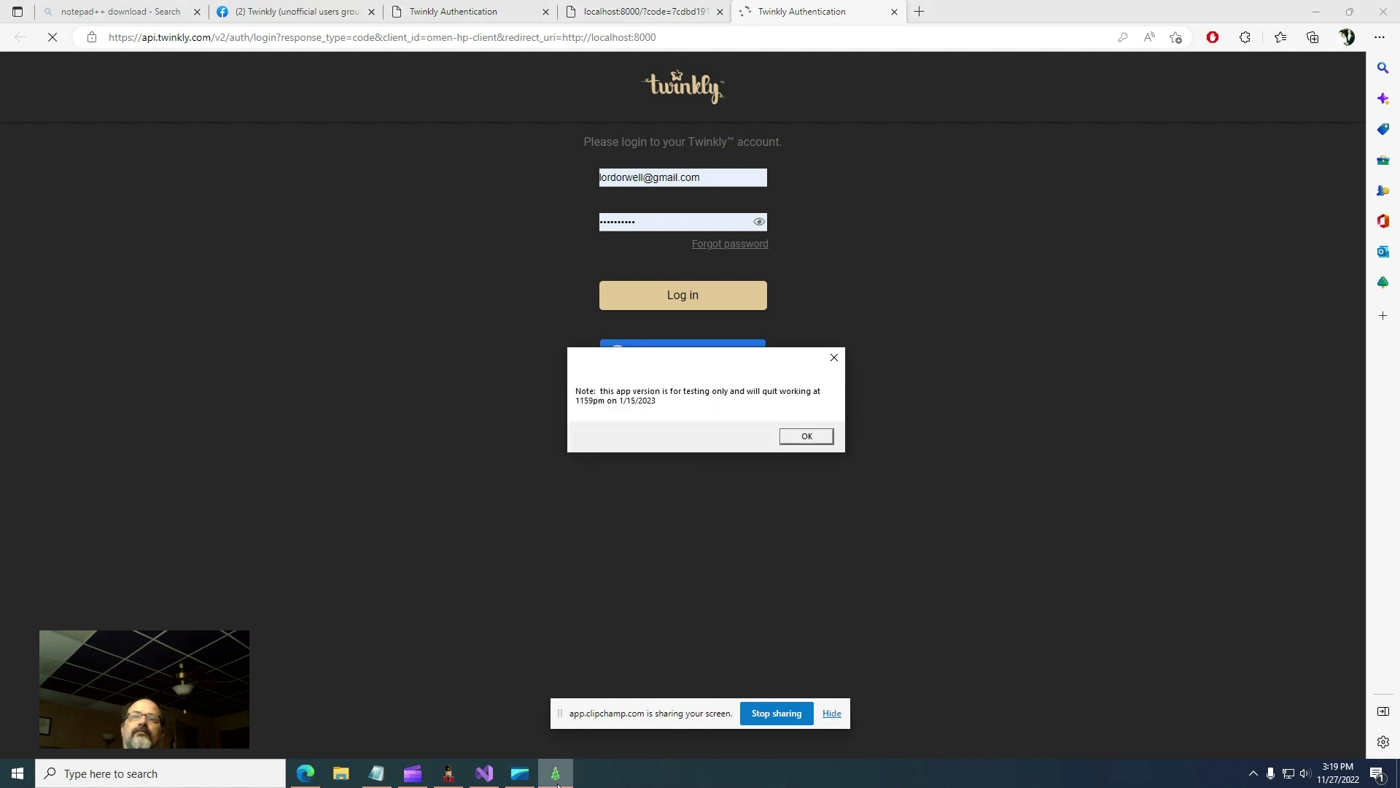
click(807, 435)
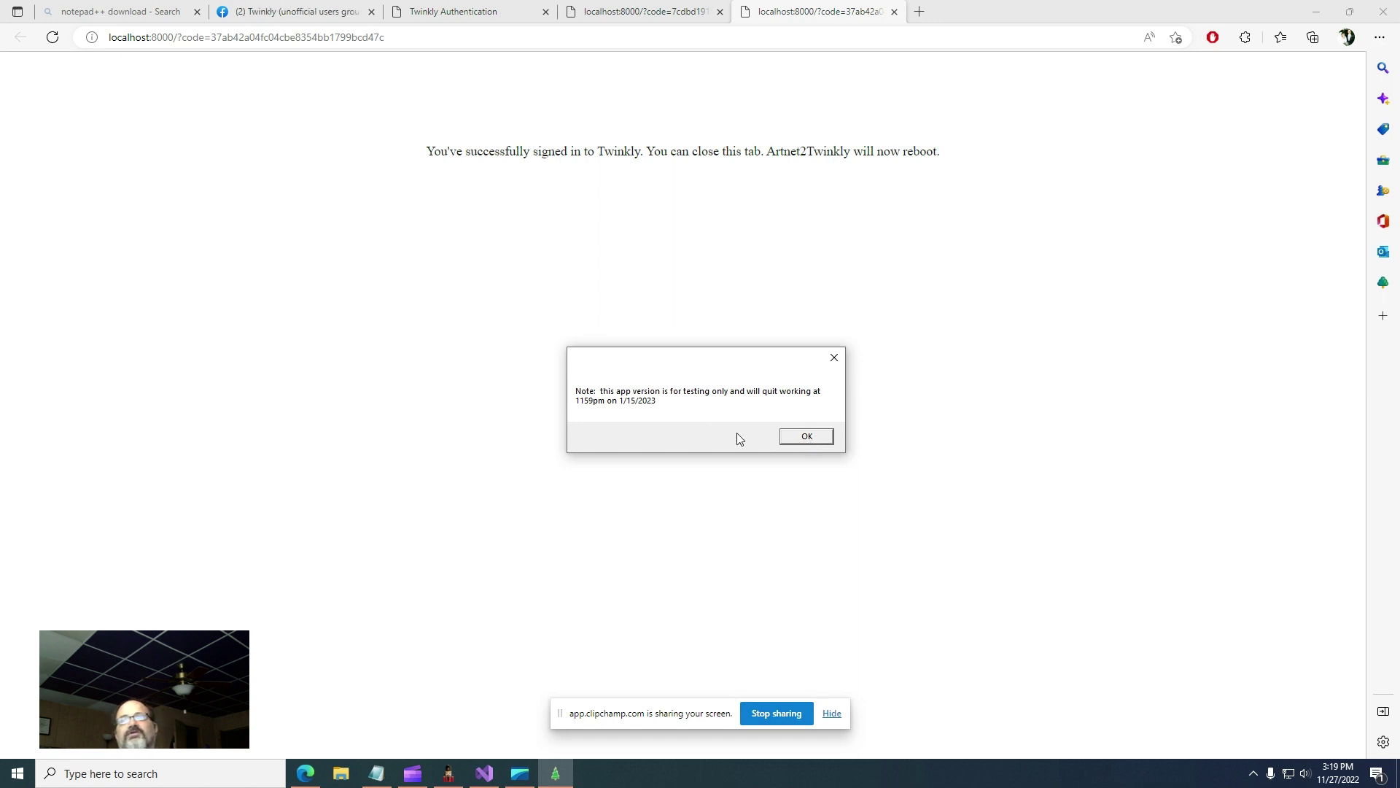
click(807, 437)
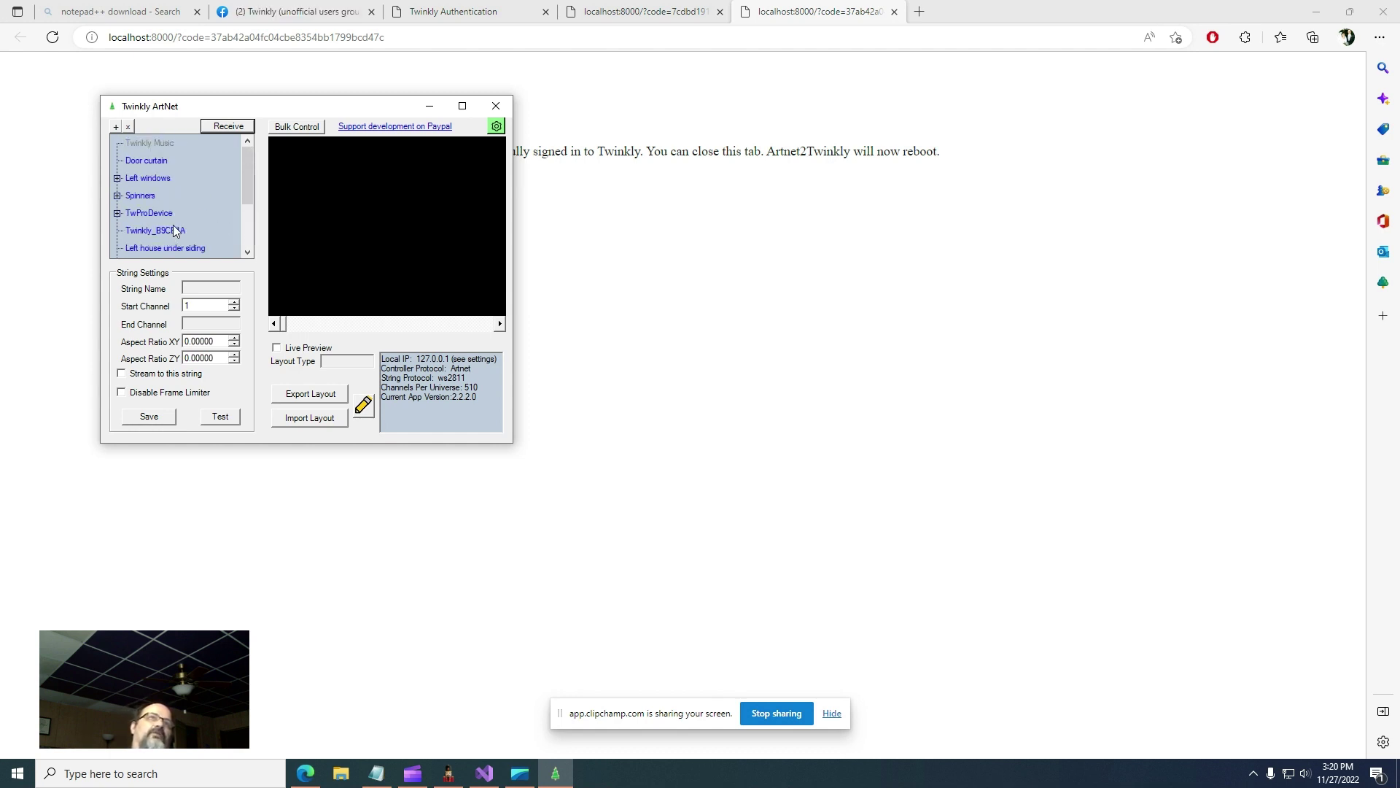
- Browse the Left windows, Spinners, TwProDevice and Twinkly_B9CE1A strings, ending on Spinners with local IP 127.0.0.1 highlighted
click(145, 182)
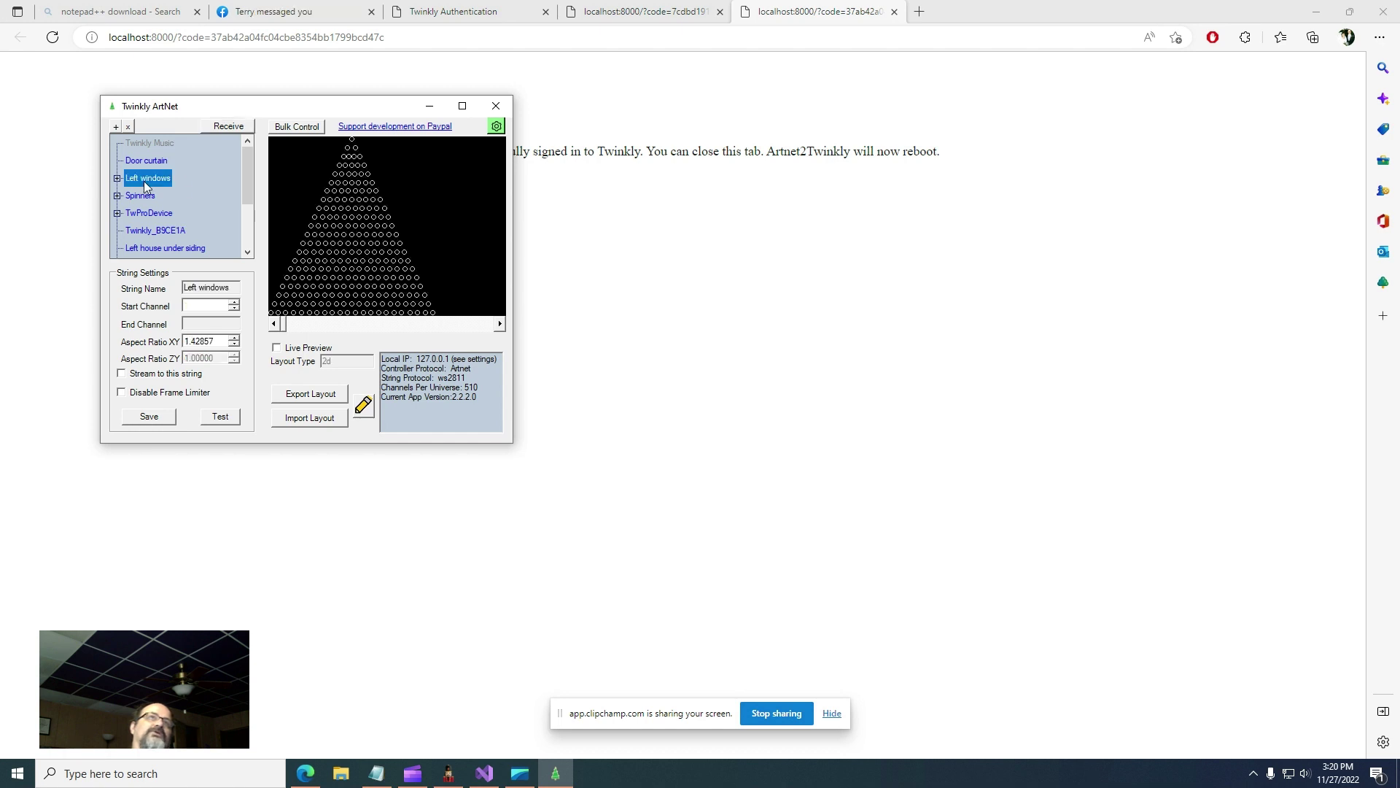
click(138, 199)
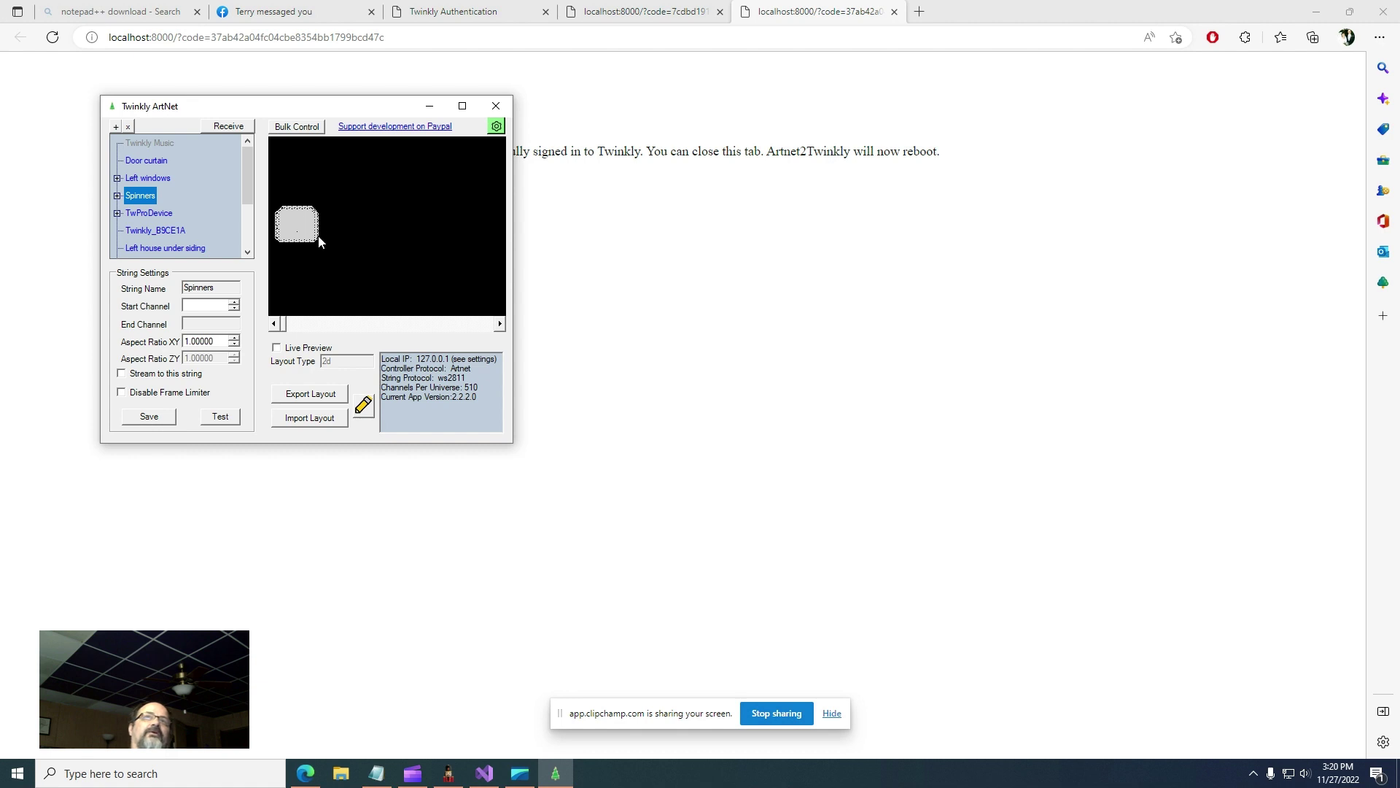
click(148, 216)
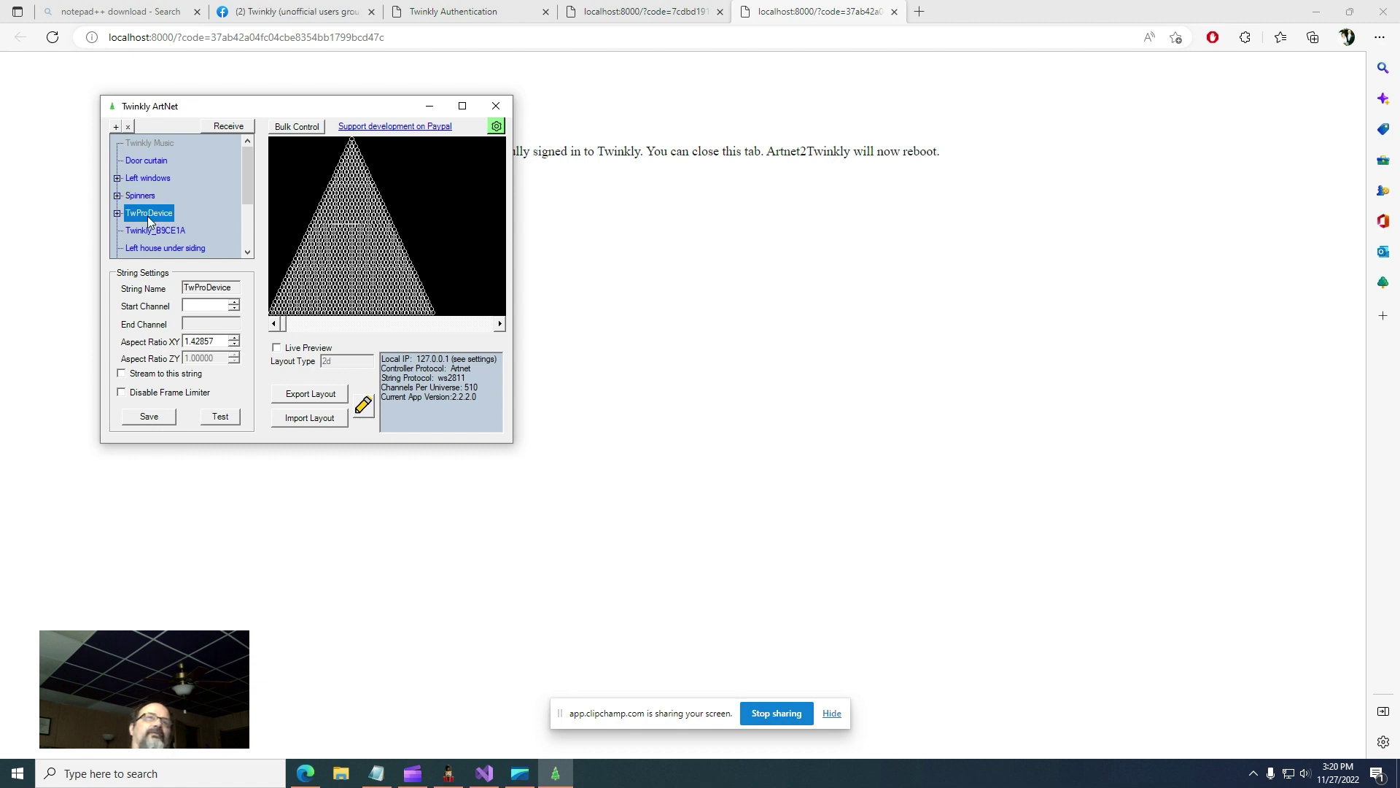
click(141, 232)
click(153, 248)
click(152, 231)
click(147, 216)
click(143, 200)
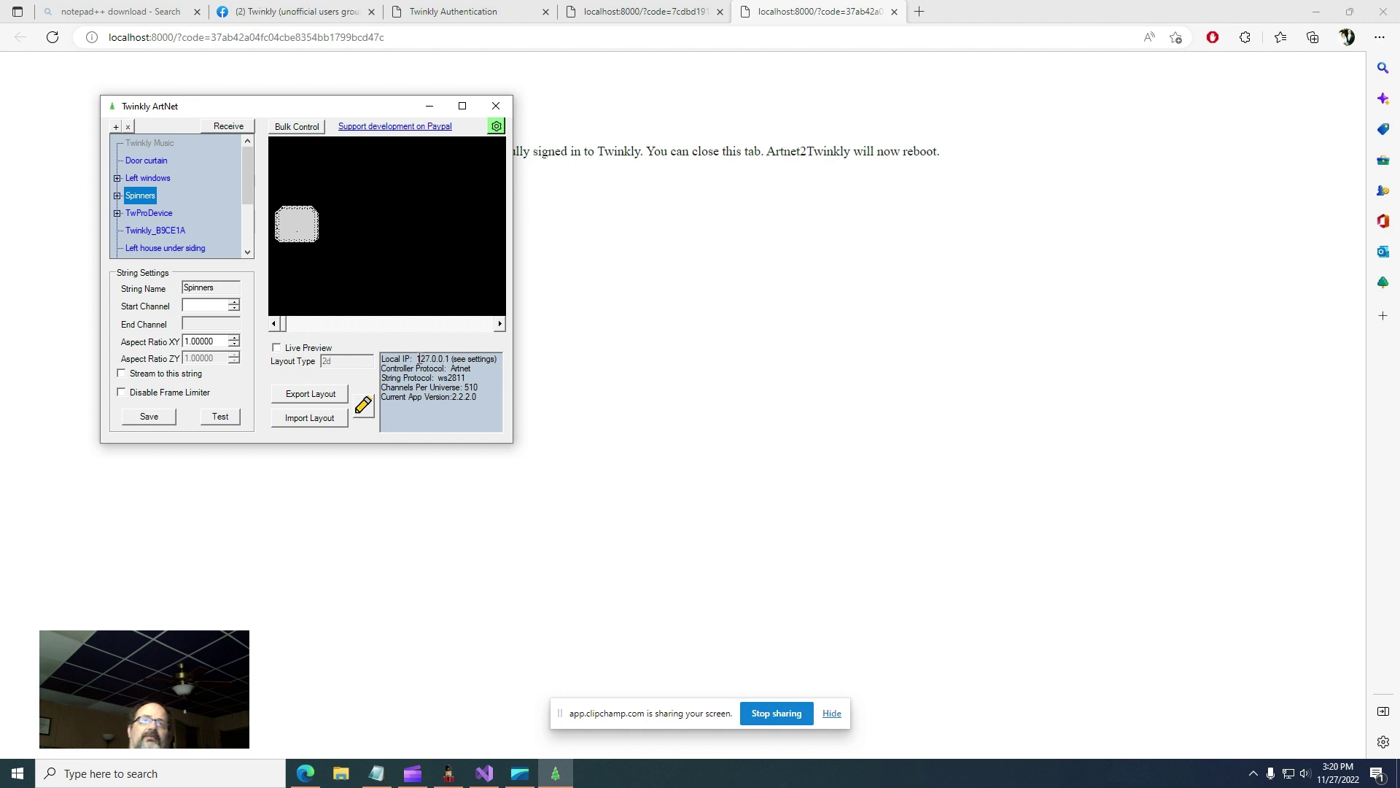
drag(418, 358, 440, 362)
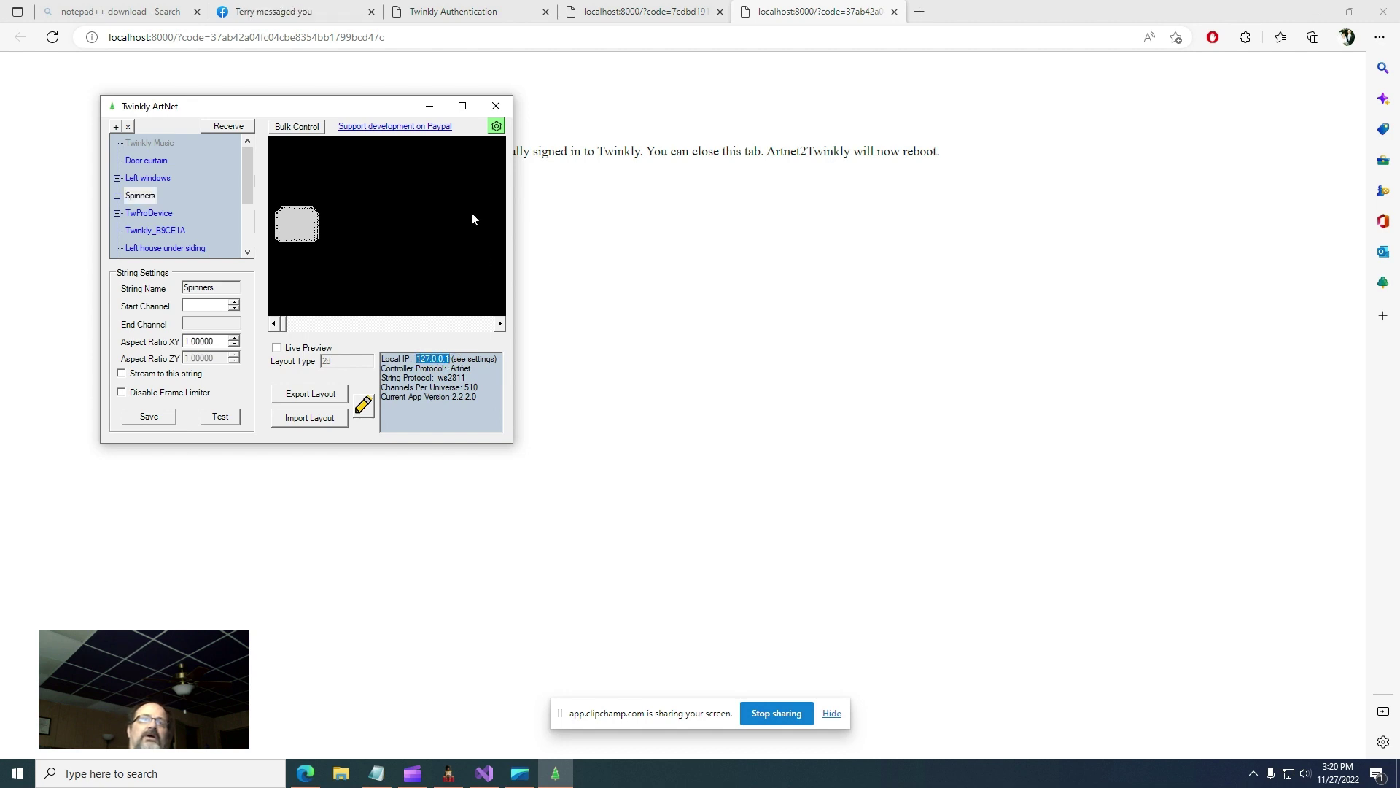
click(497, 126)
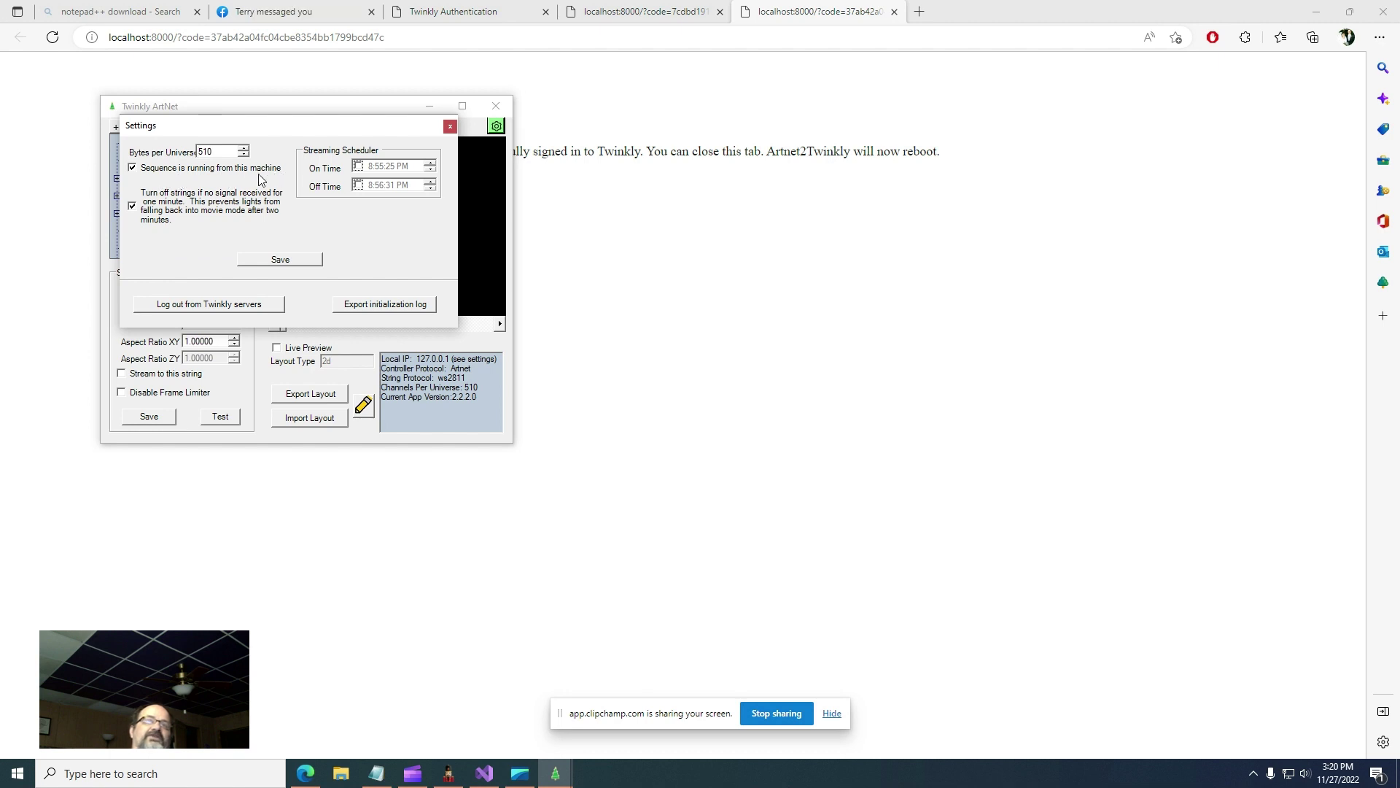
click(135, 172)
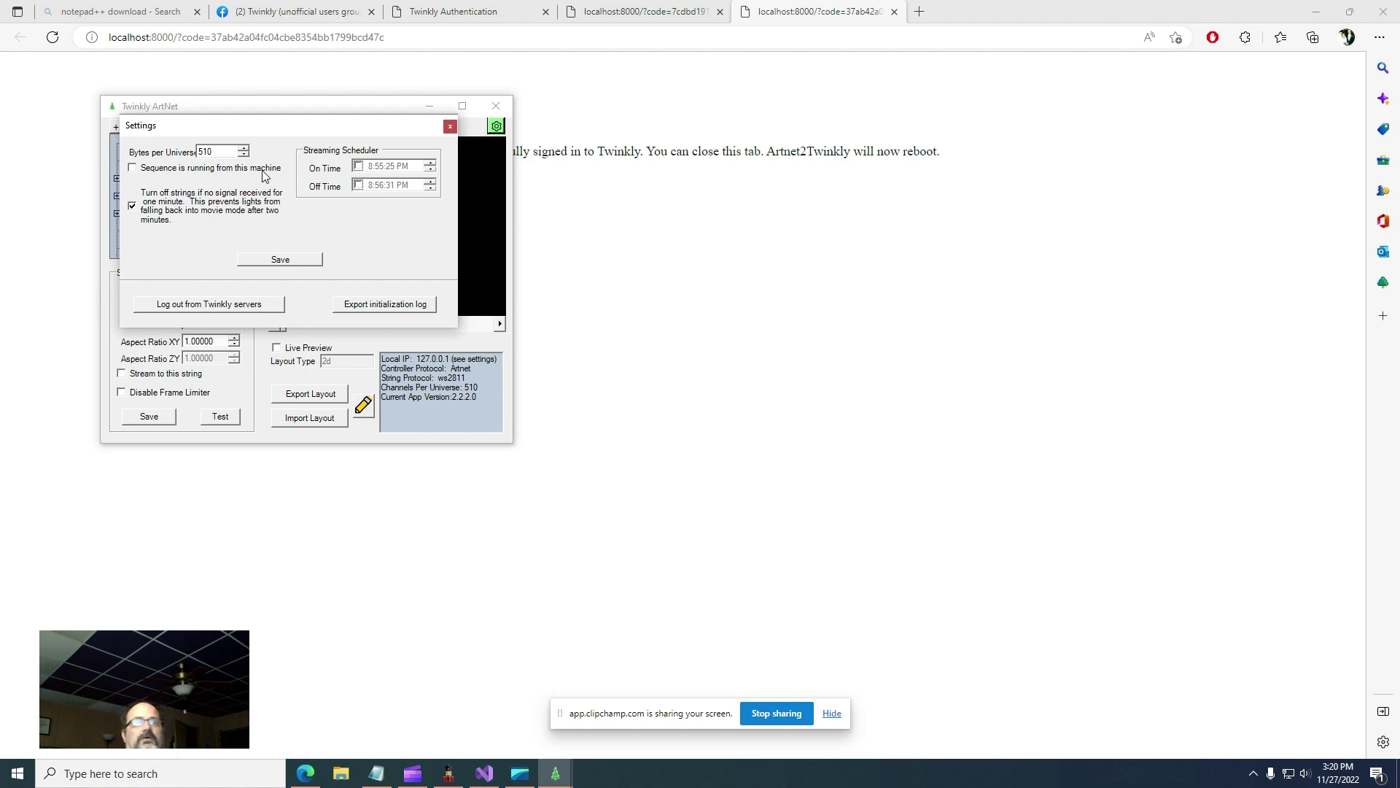
click(263, 176)
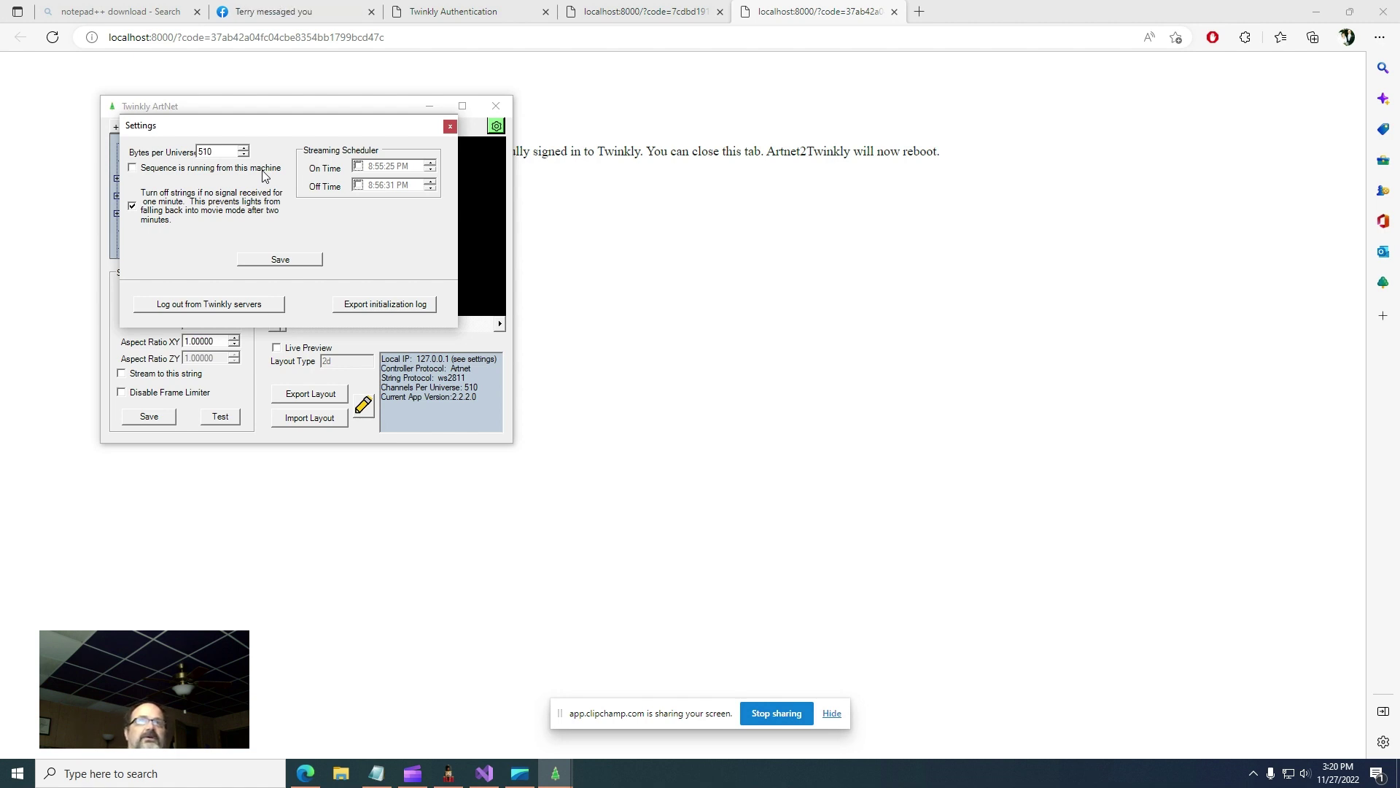
click(271, 262)
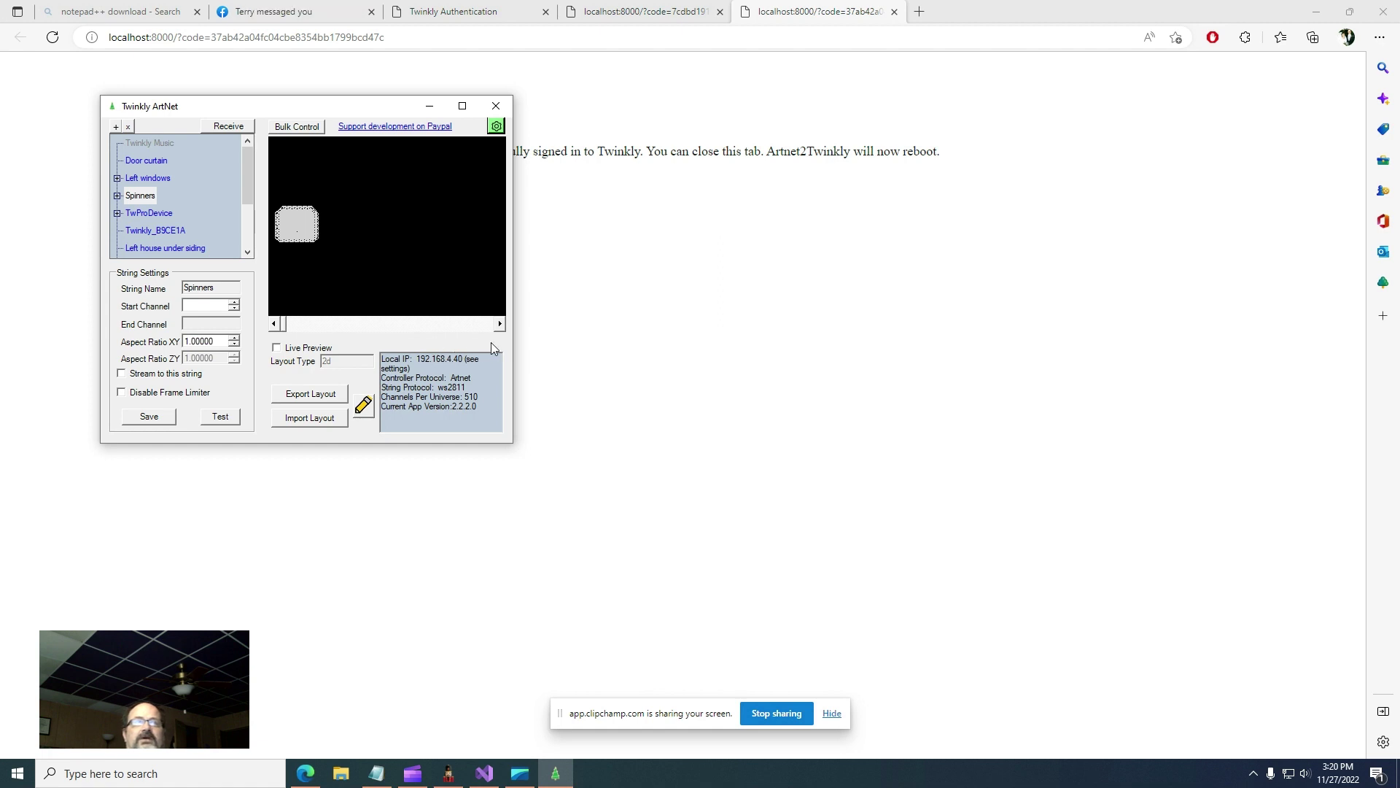
click(497, 127)
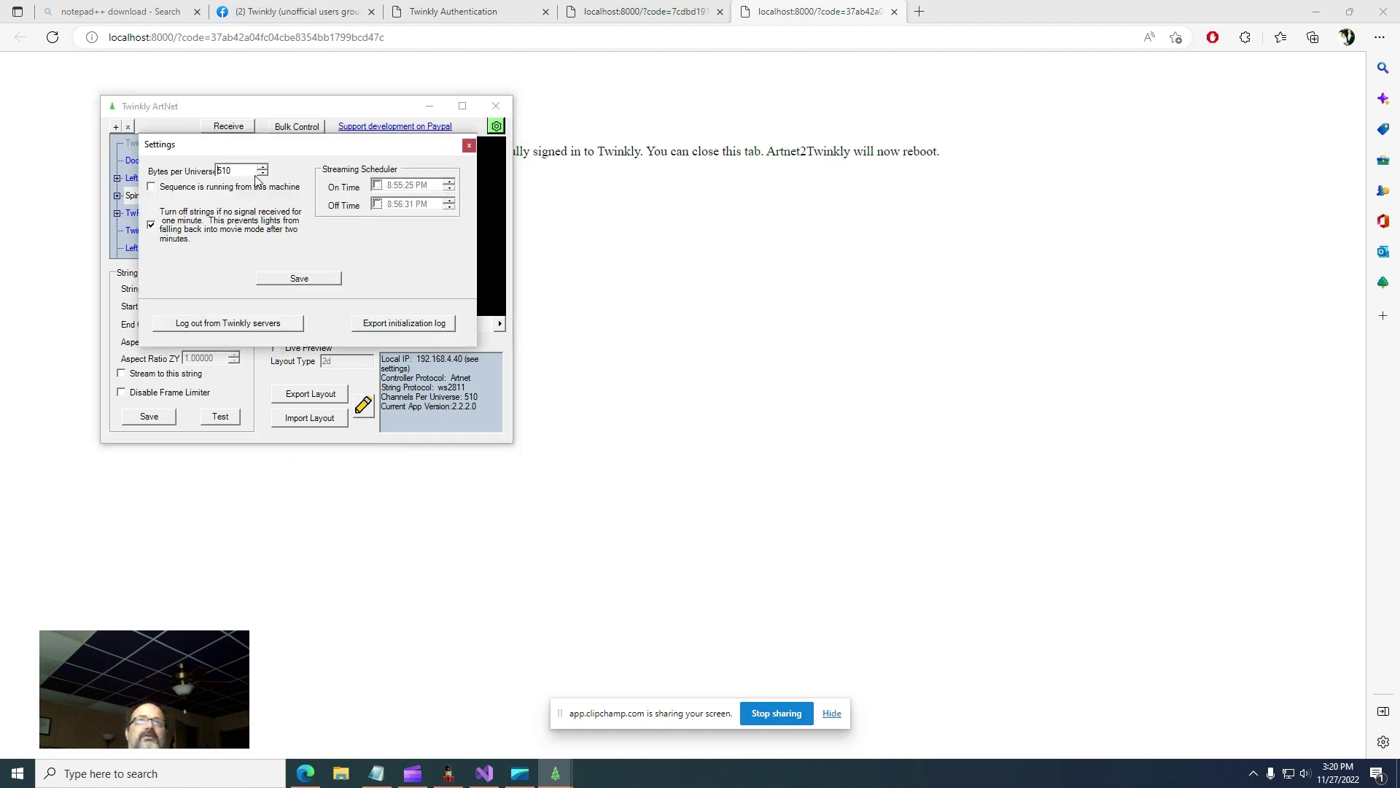
click(176, 188)
click(303, 282)
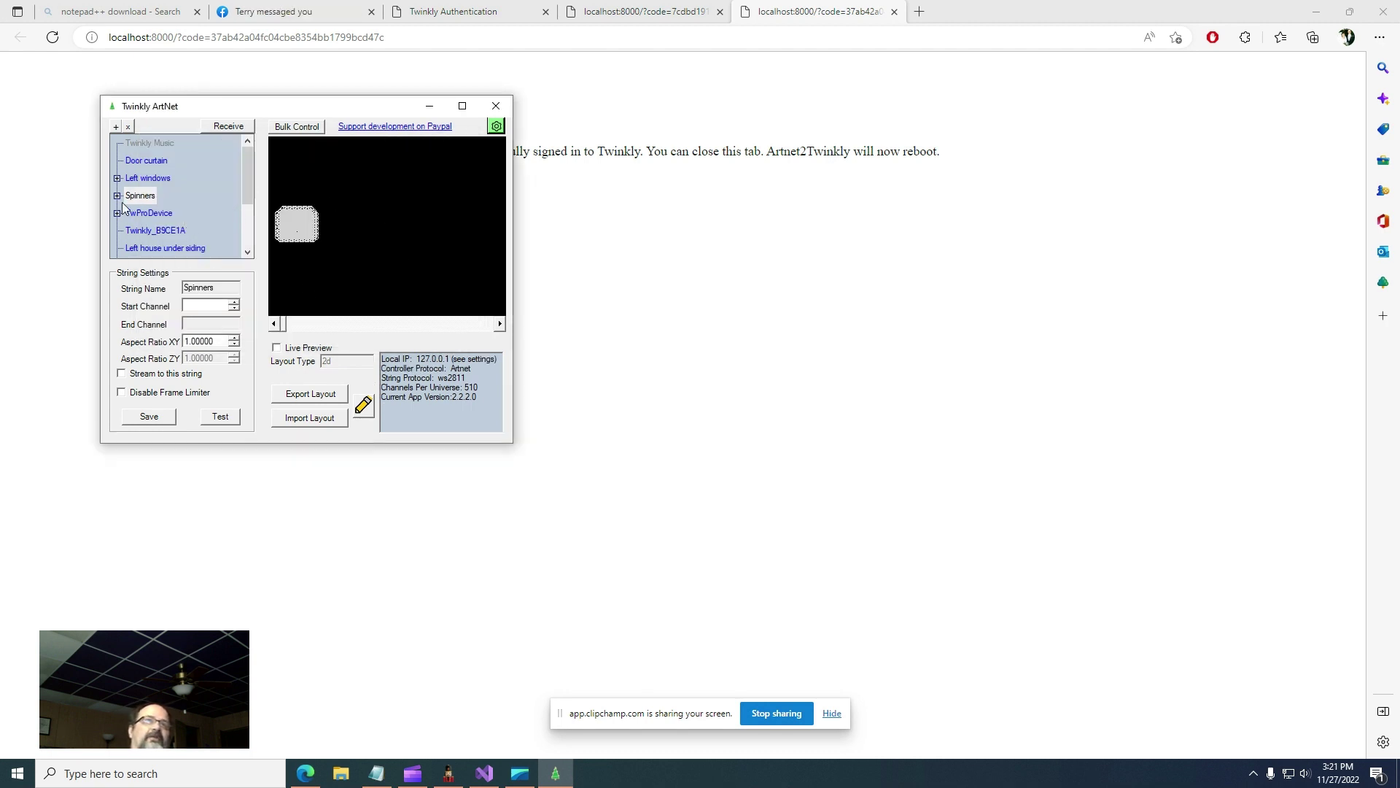
click(198, 306)
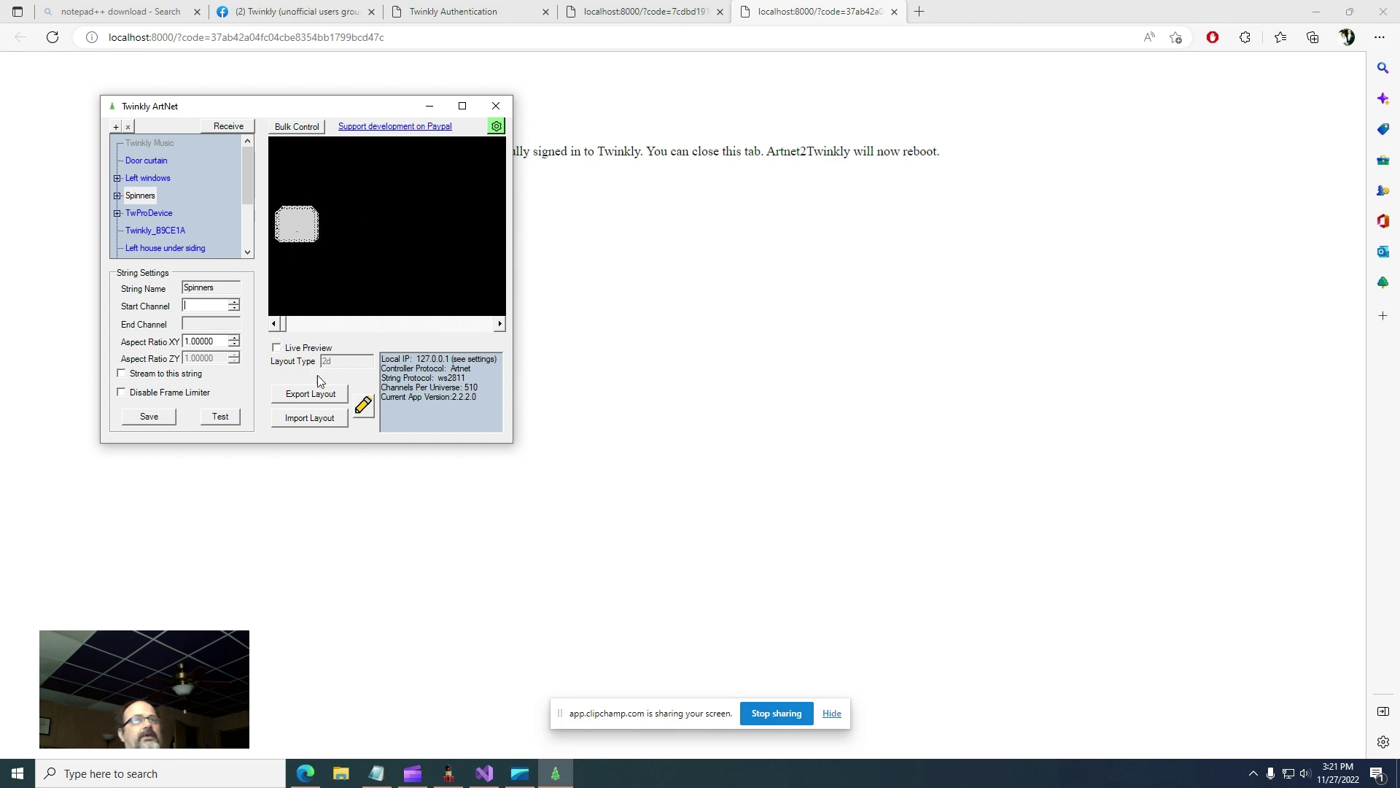
click(363, 406)
click(751, 446)
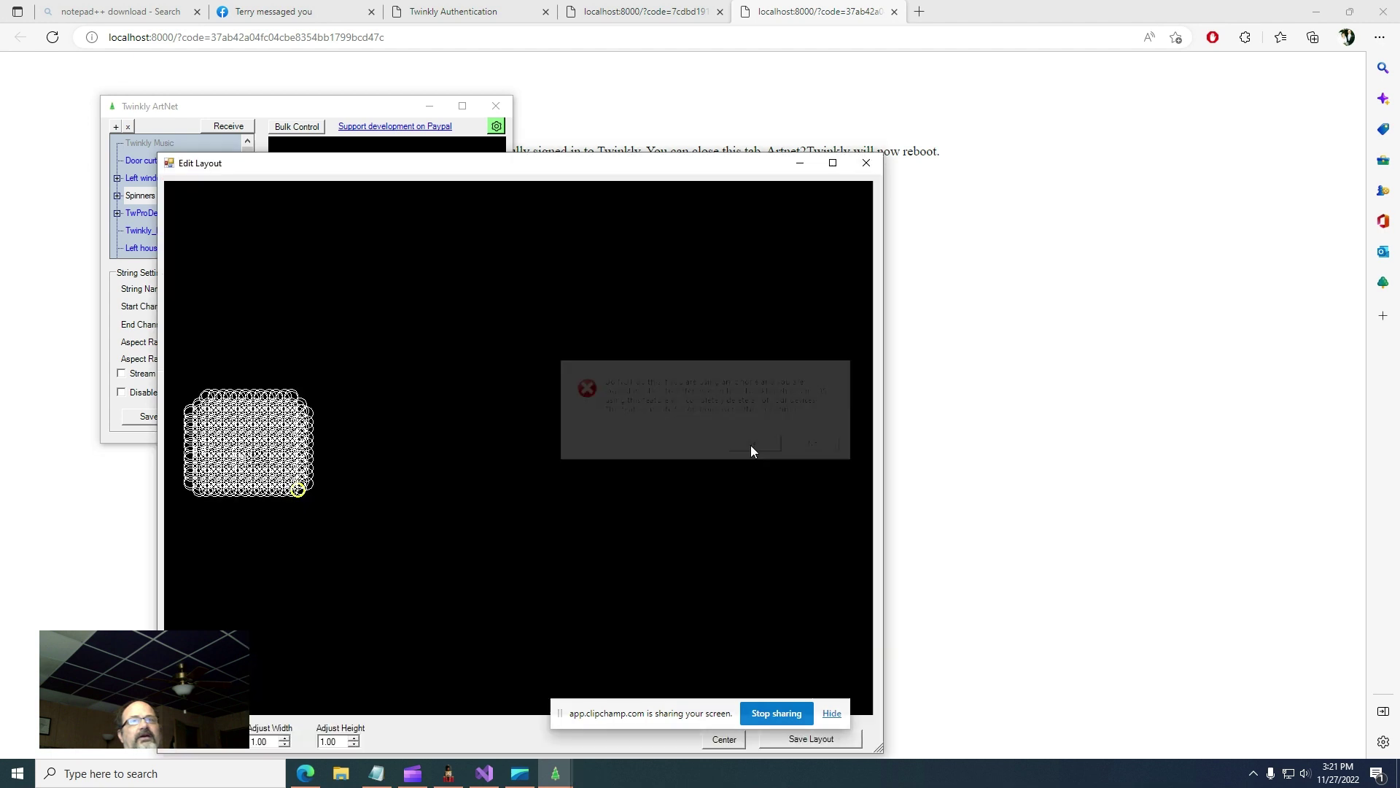
drag(209, 344, 340, 477)
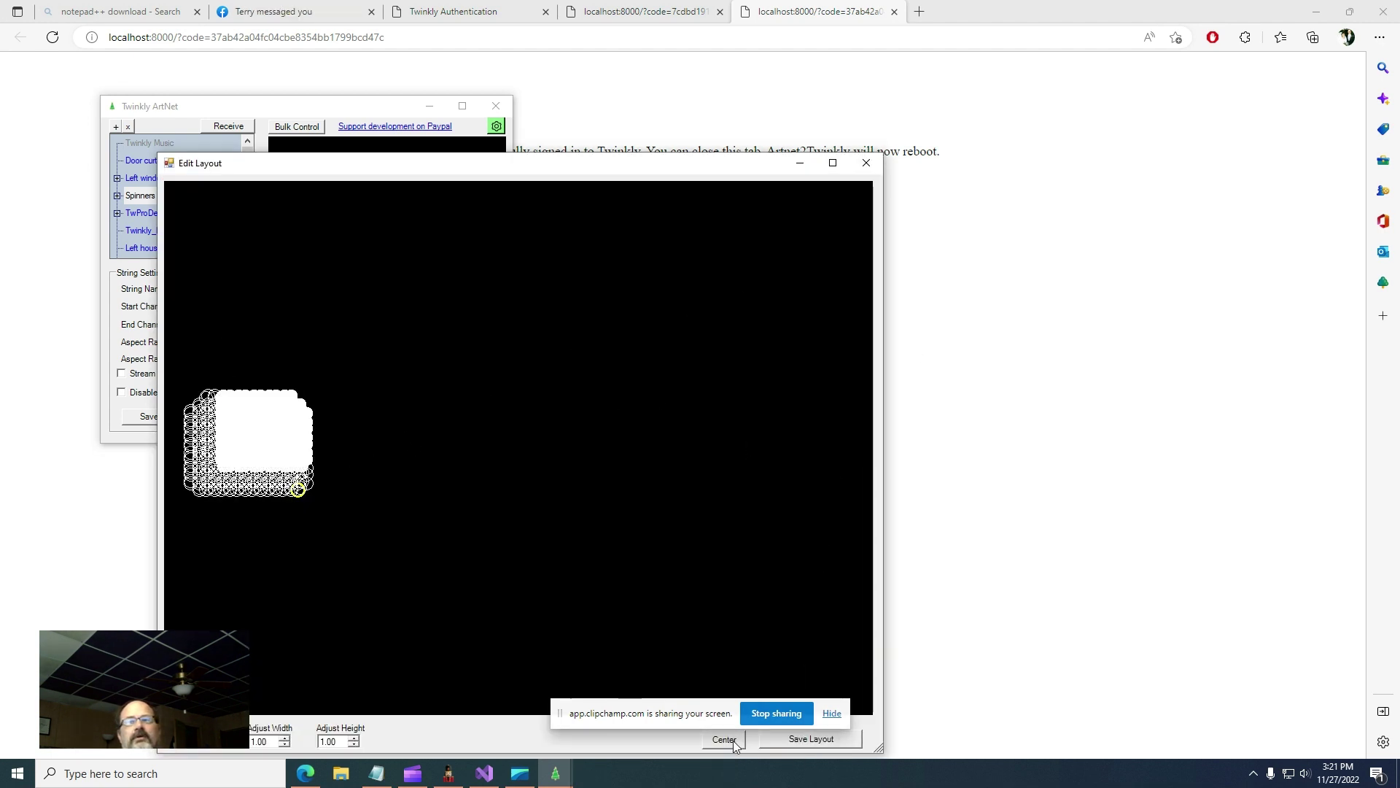
click(867, 162)
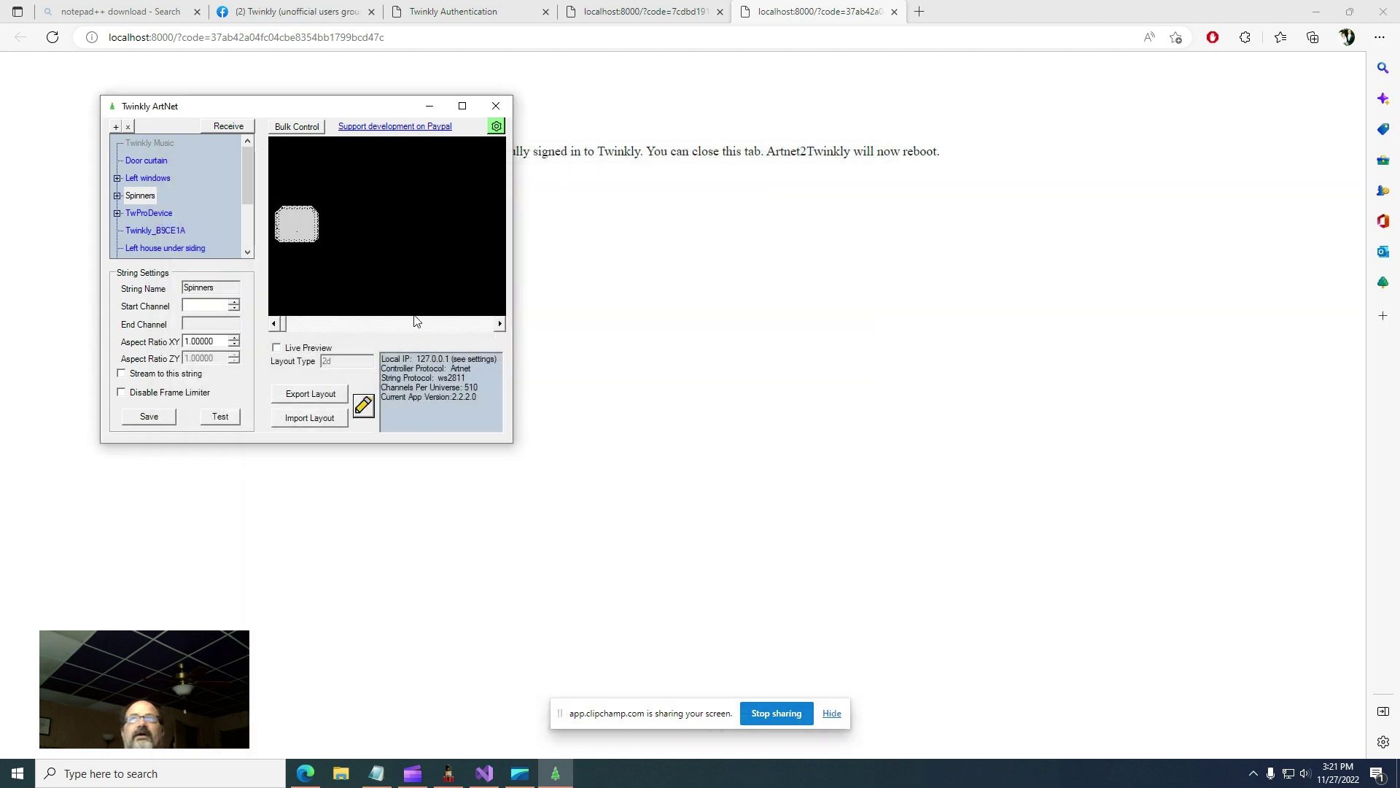
- Set Spinners to start at channel 1, enable streaming to it, and save
click(205, 304)
text(1)
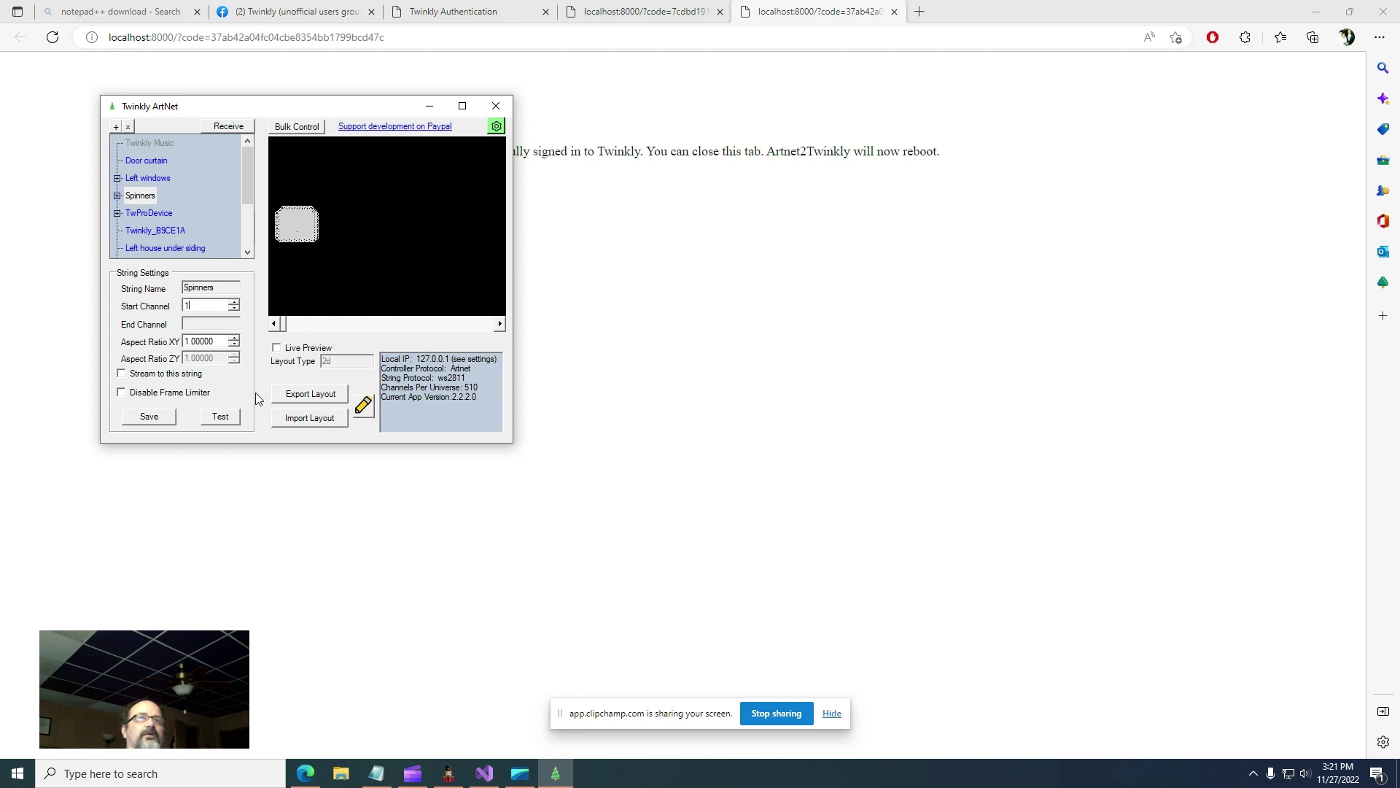
click(123, 376)
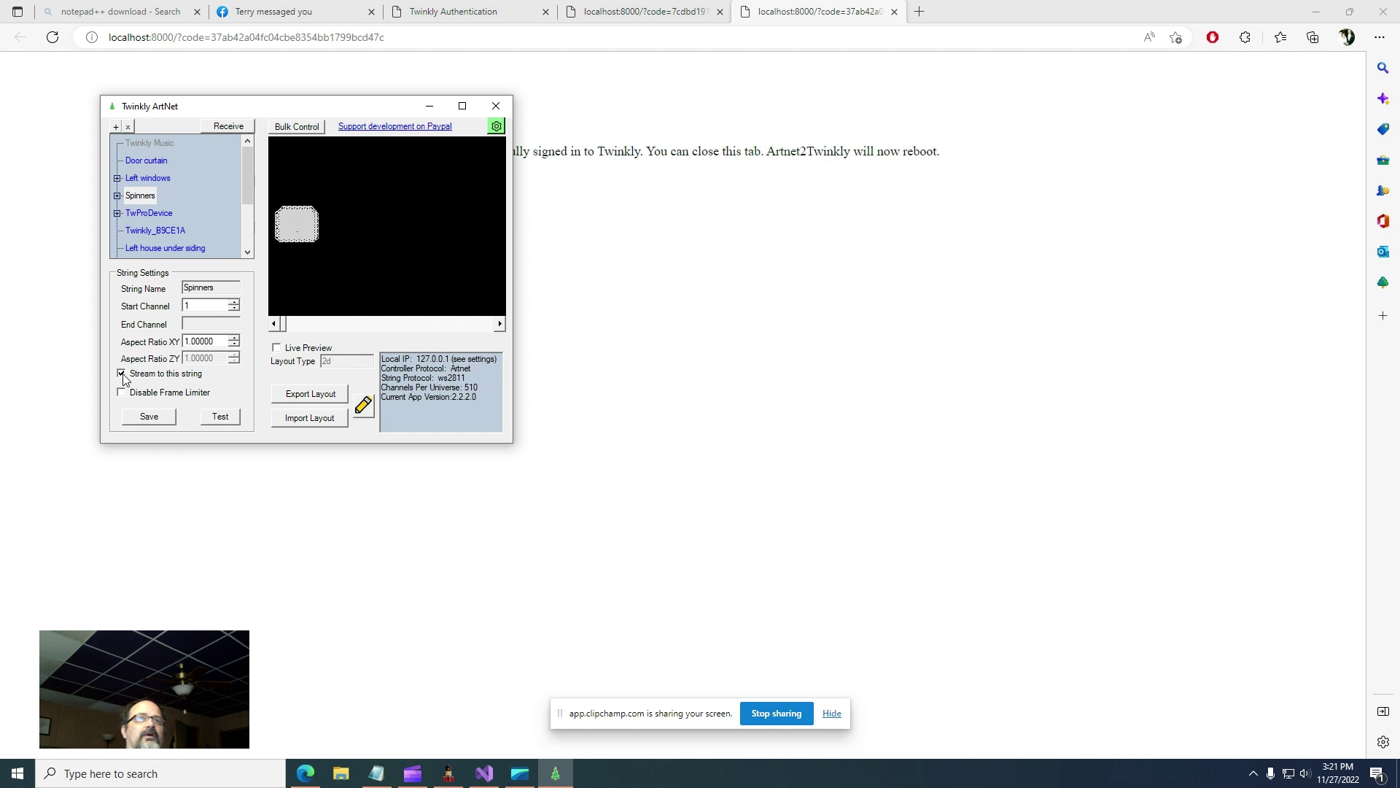
click(147, 418)
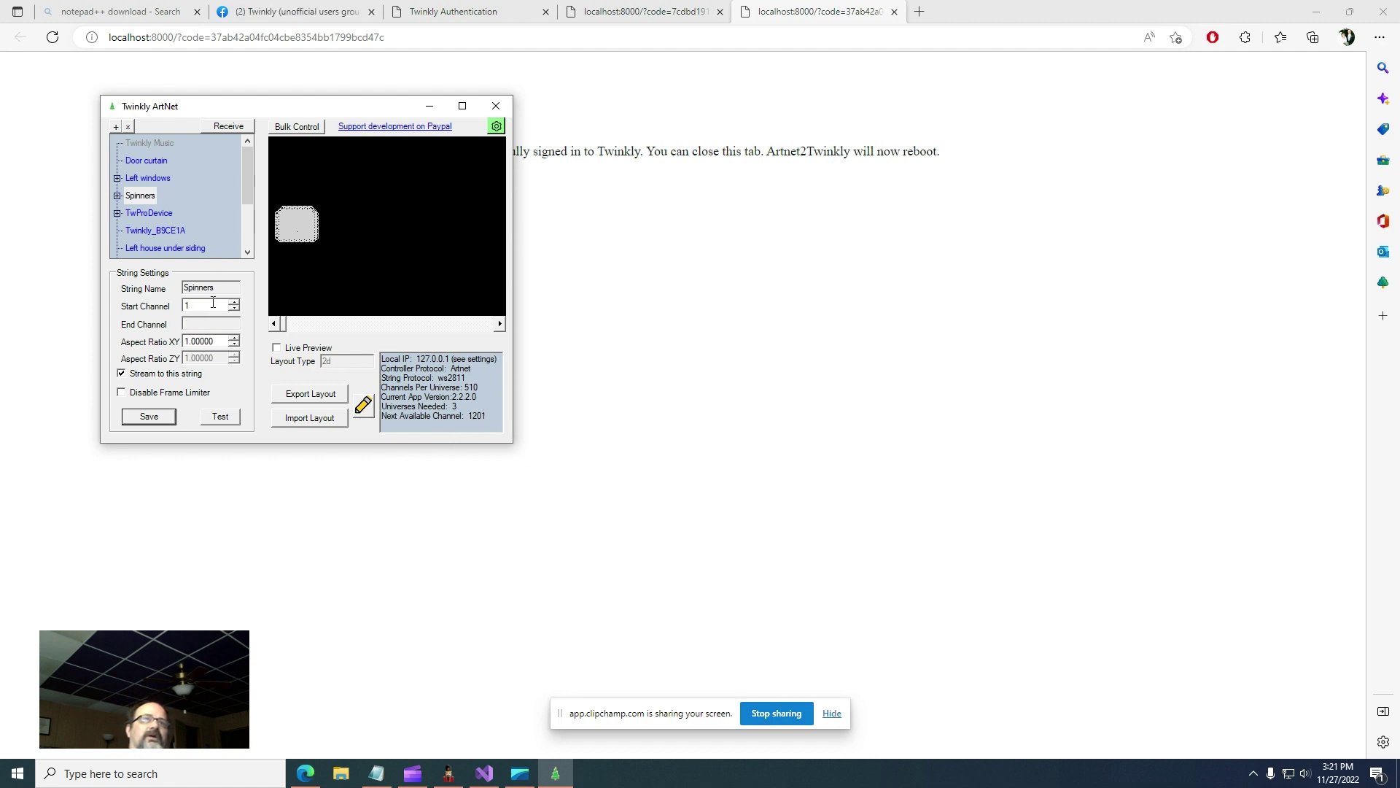
- Give the Left windows string start channel 1201 and save
click(155, 181)
click(151, 198)
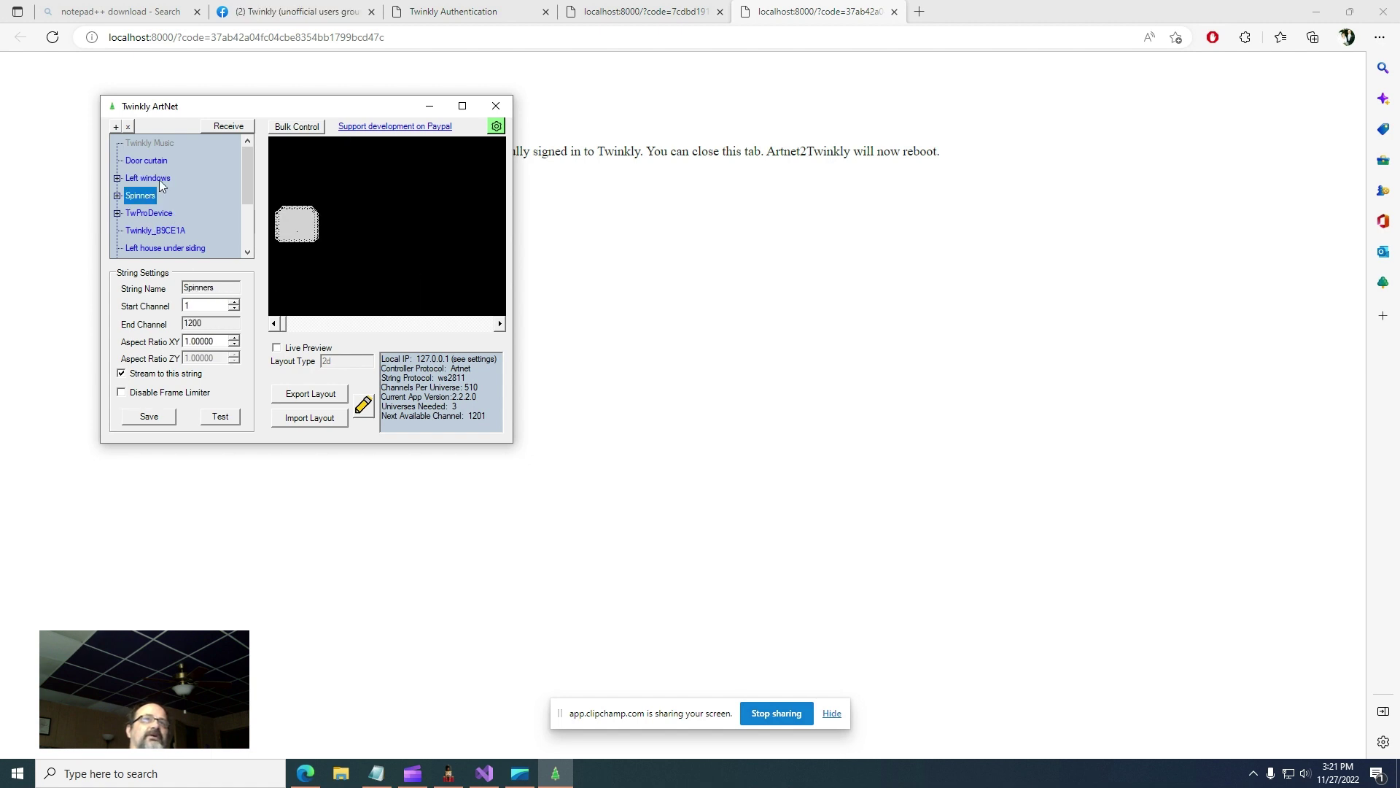
click(157, 180)
click(208, 306)
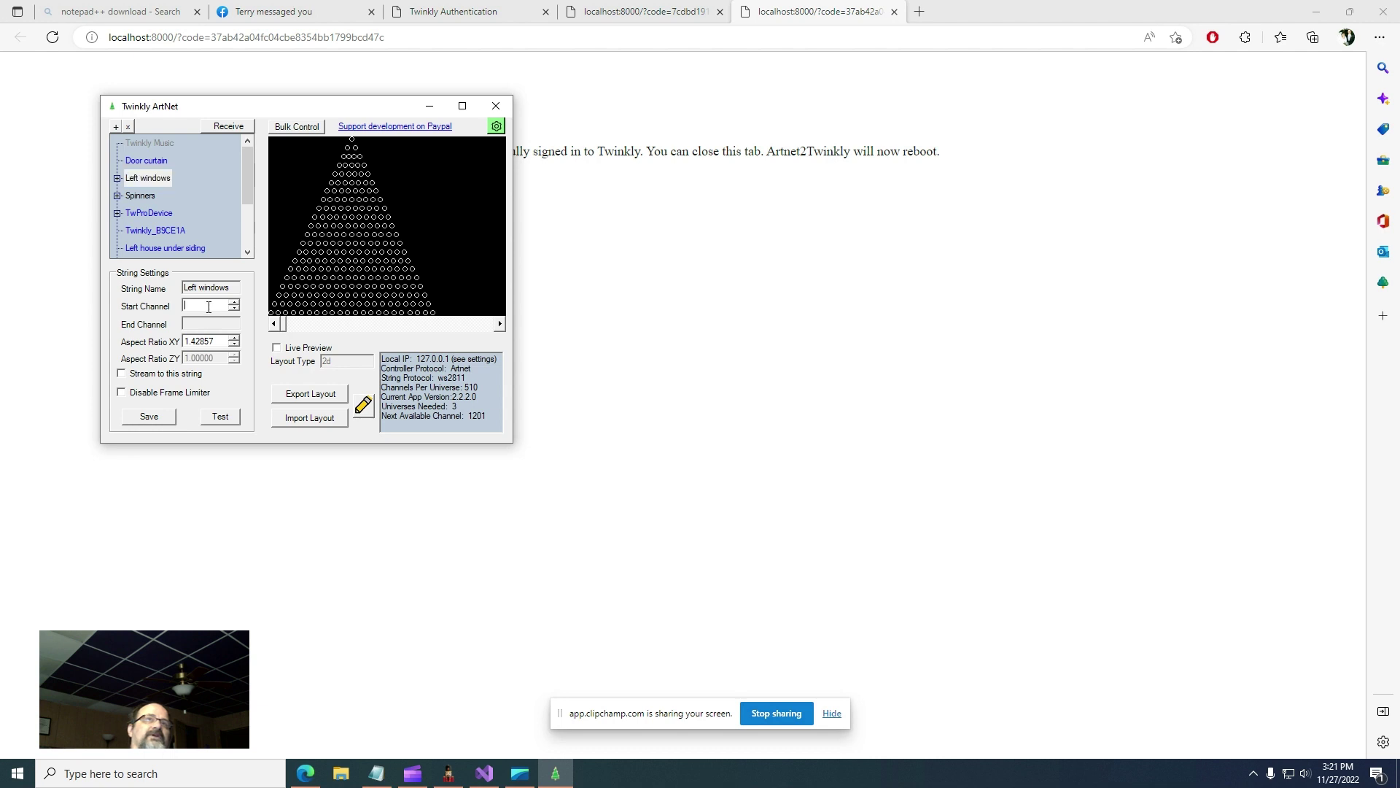
text(1201)
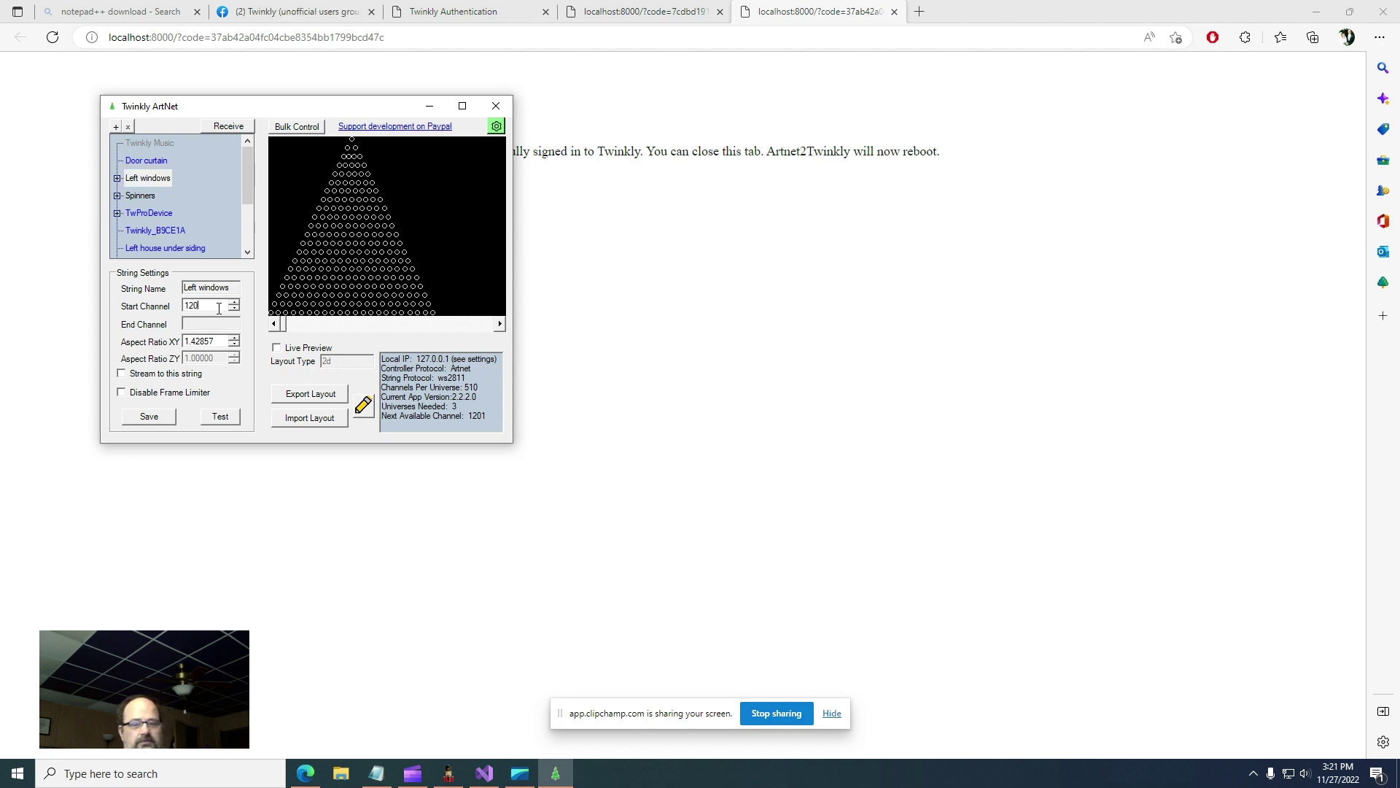
click(156, 418)
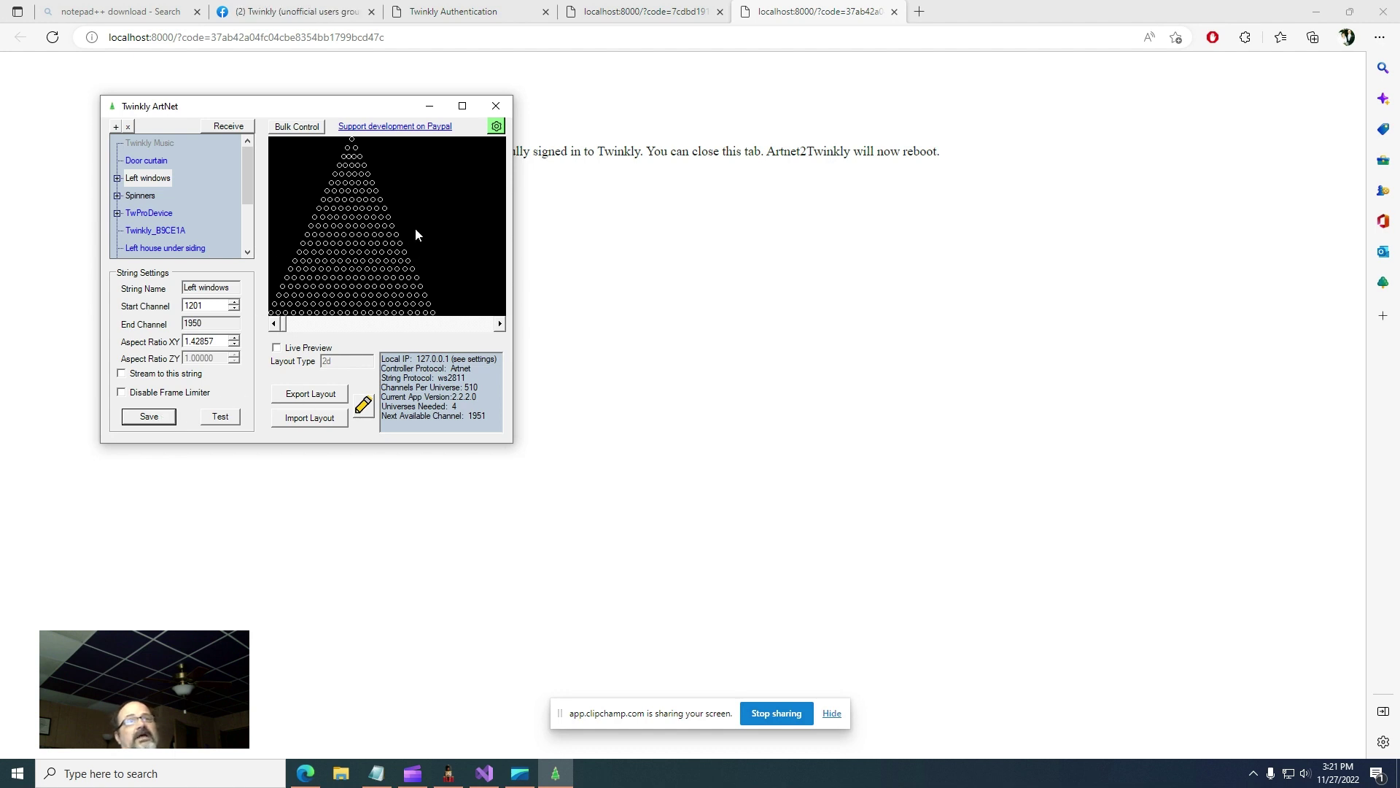
- Export the Left windows layout to Documents, replacing the existing Left windows.xmodel
click(129, 181)
click(322, 394)
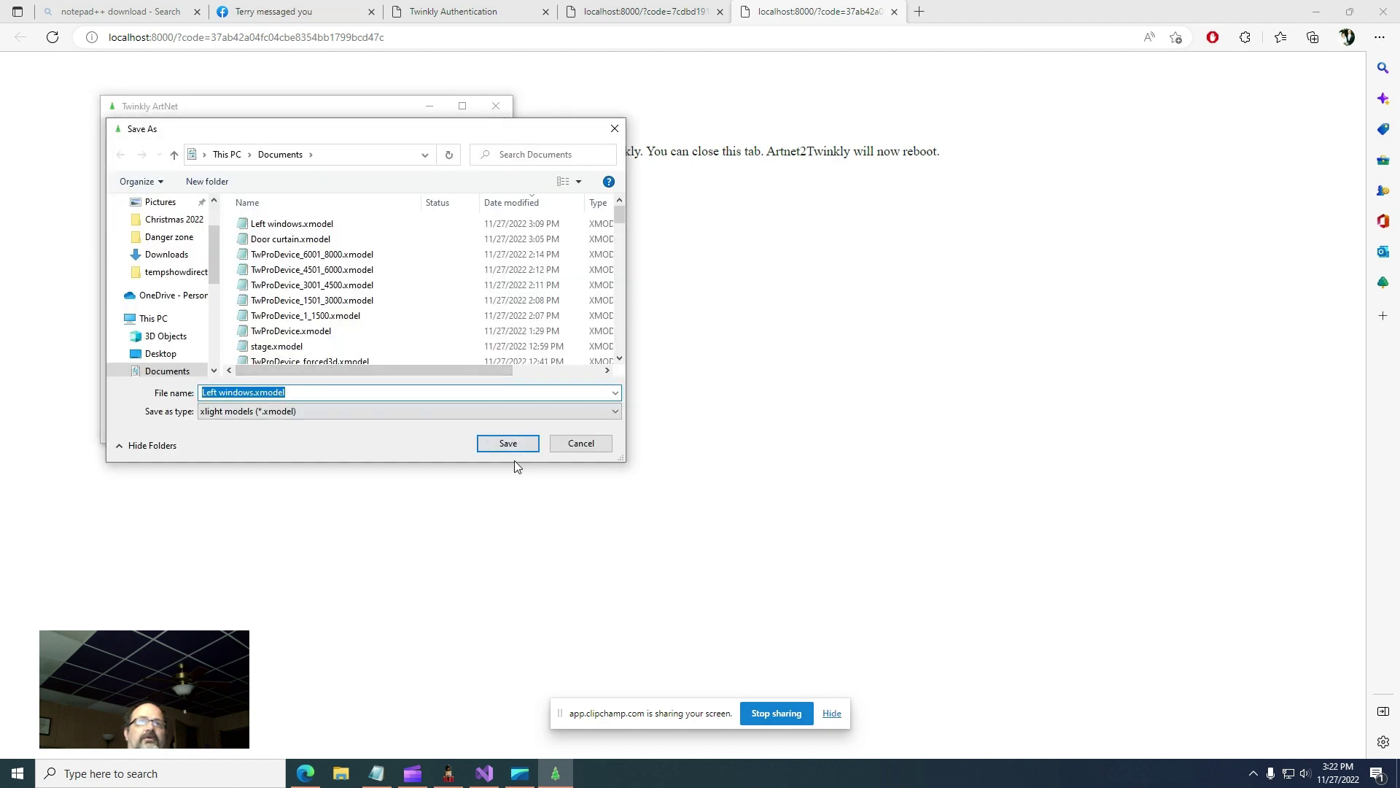
click(508, 444)
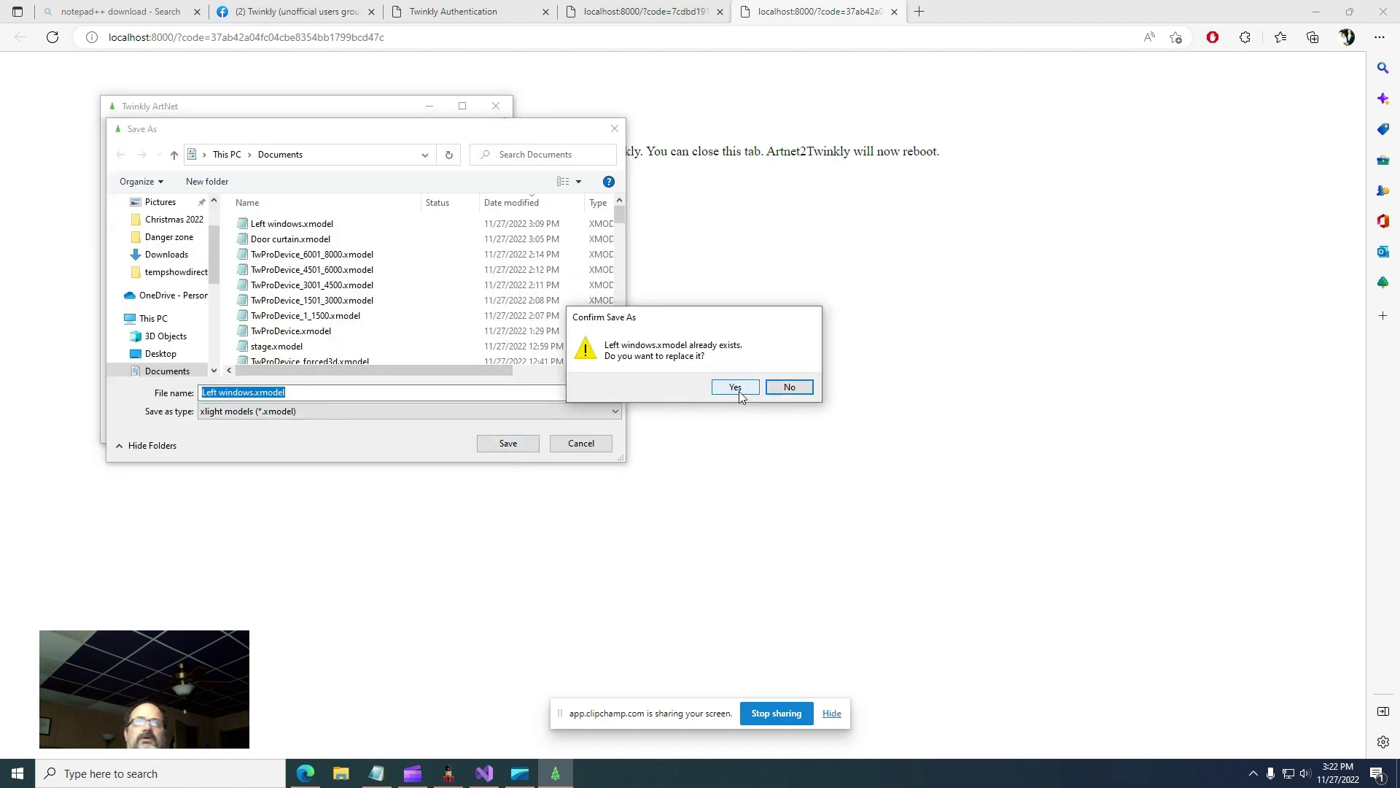
click(732, 387)
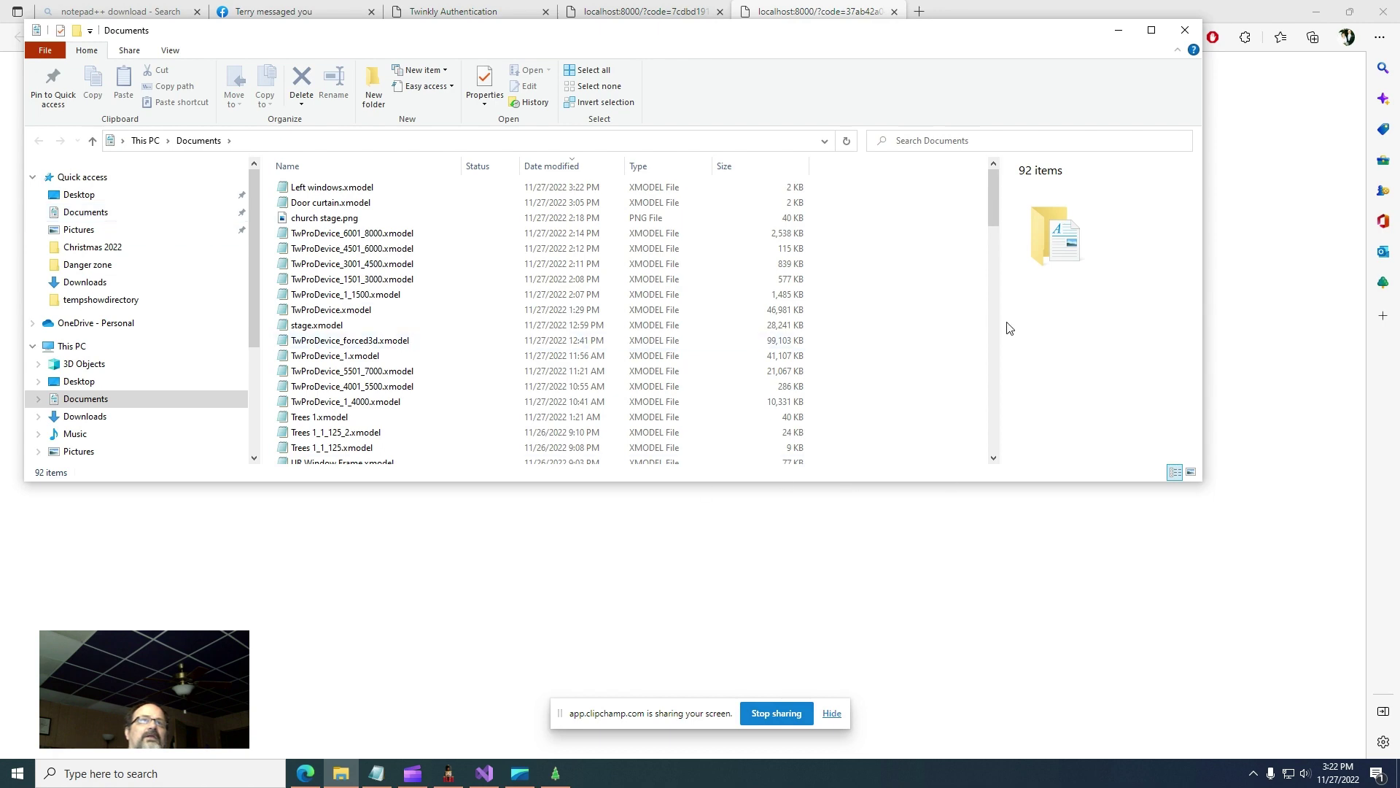
click(1186, 35)
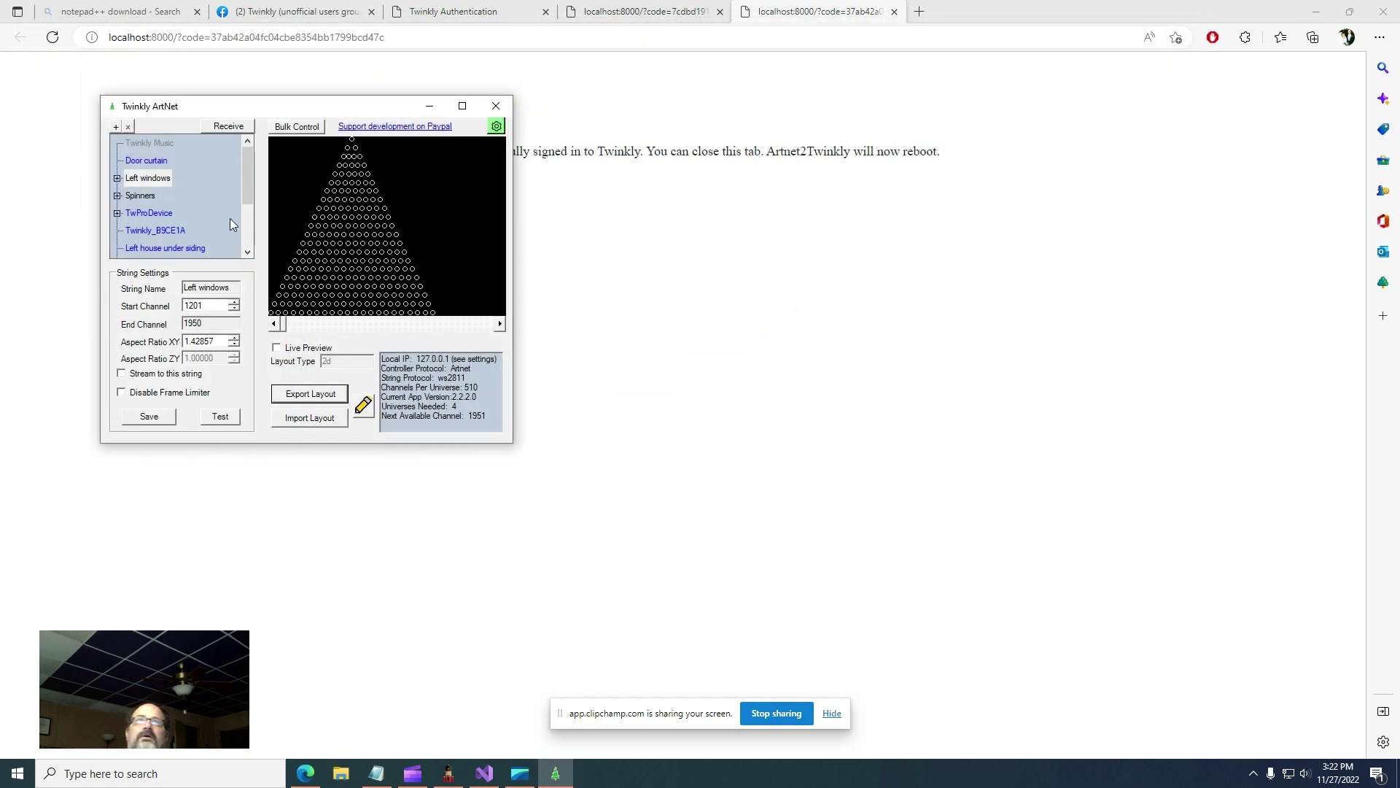
- Export the Spinners layout to Documents, overwriting the existing spinners.xmodel
click(141, 197)
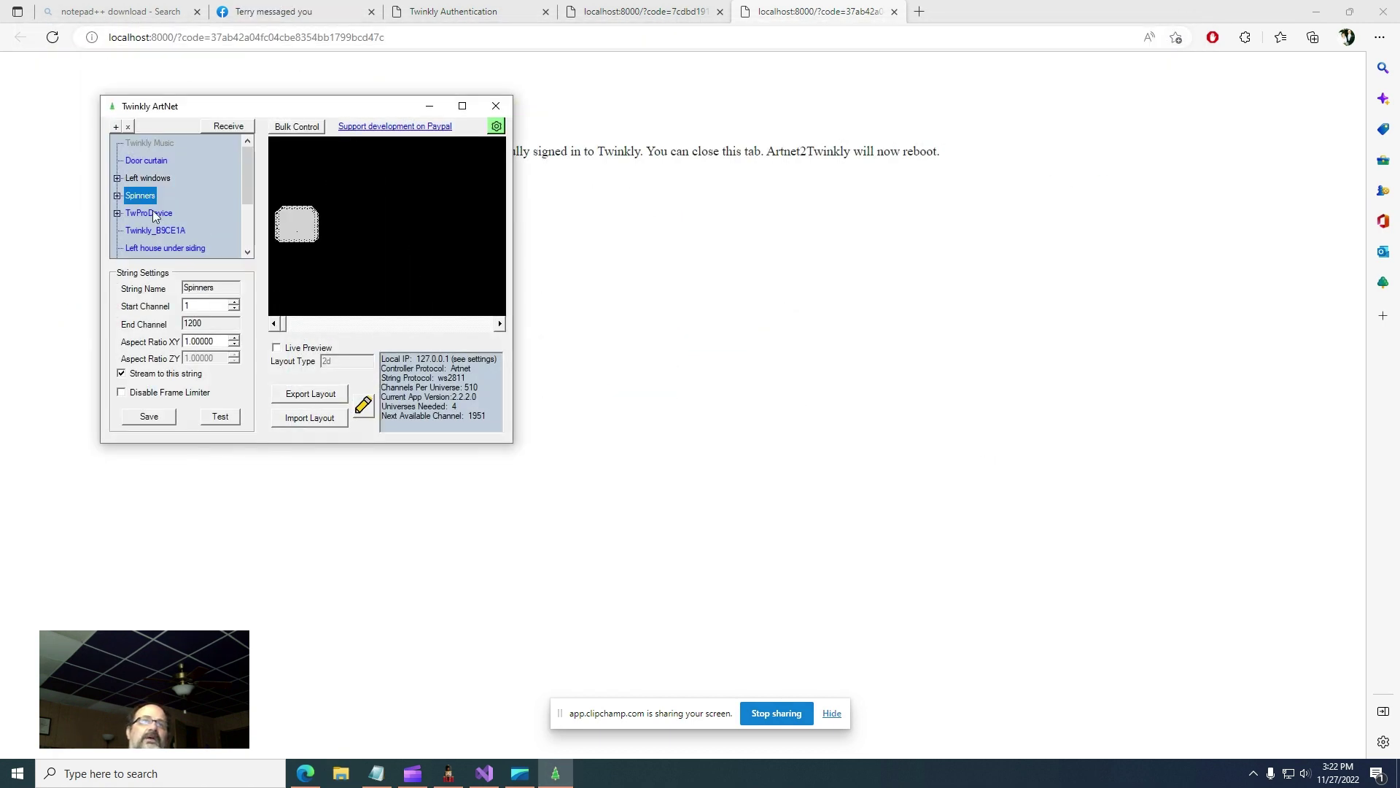
click(312, 395)
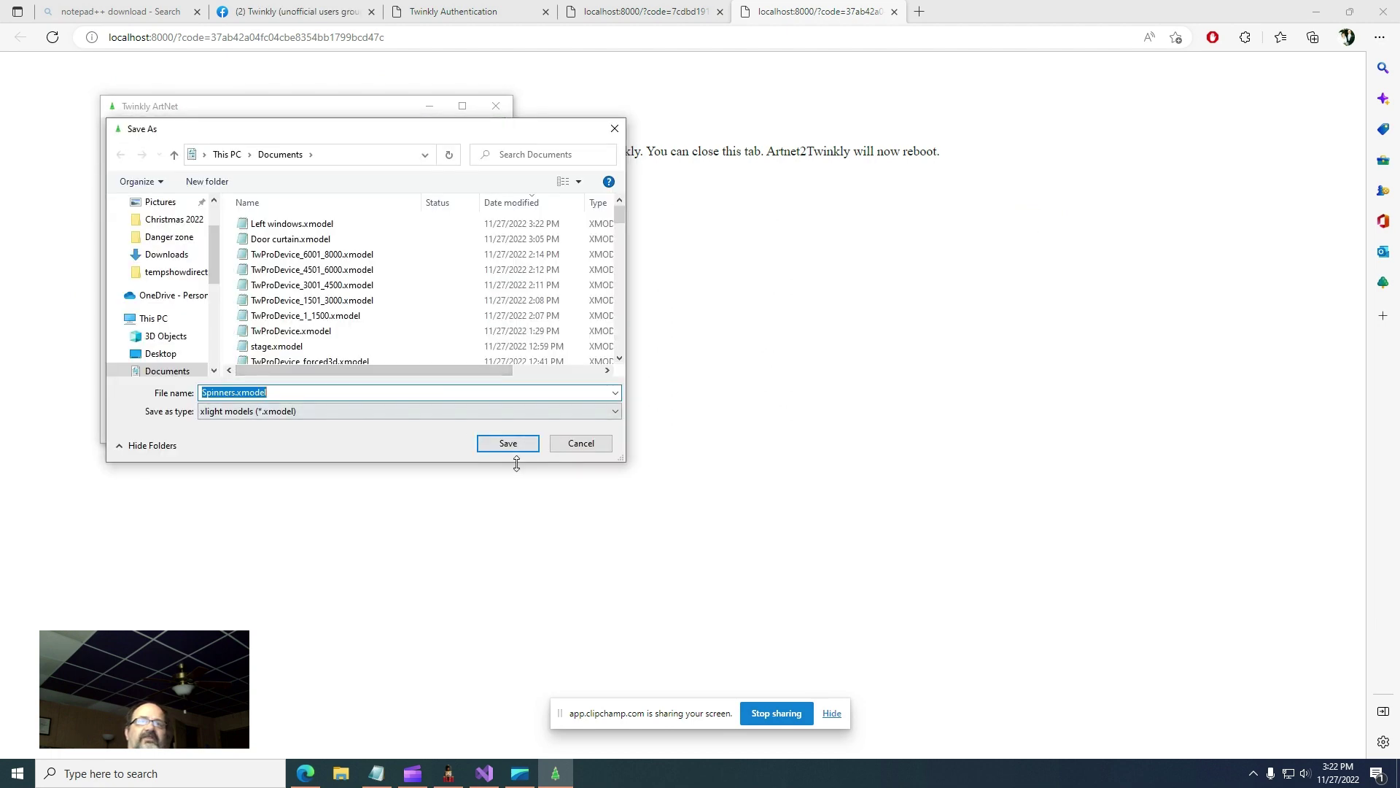
click(515, 452)
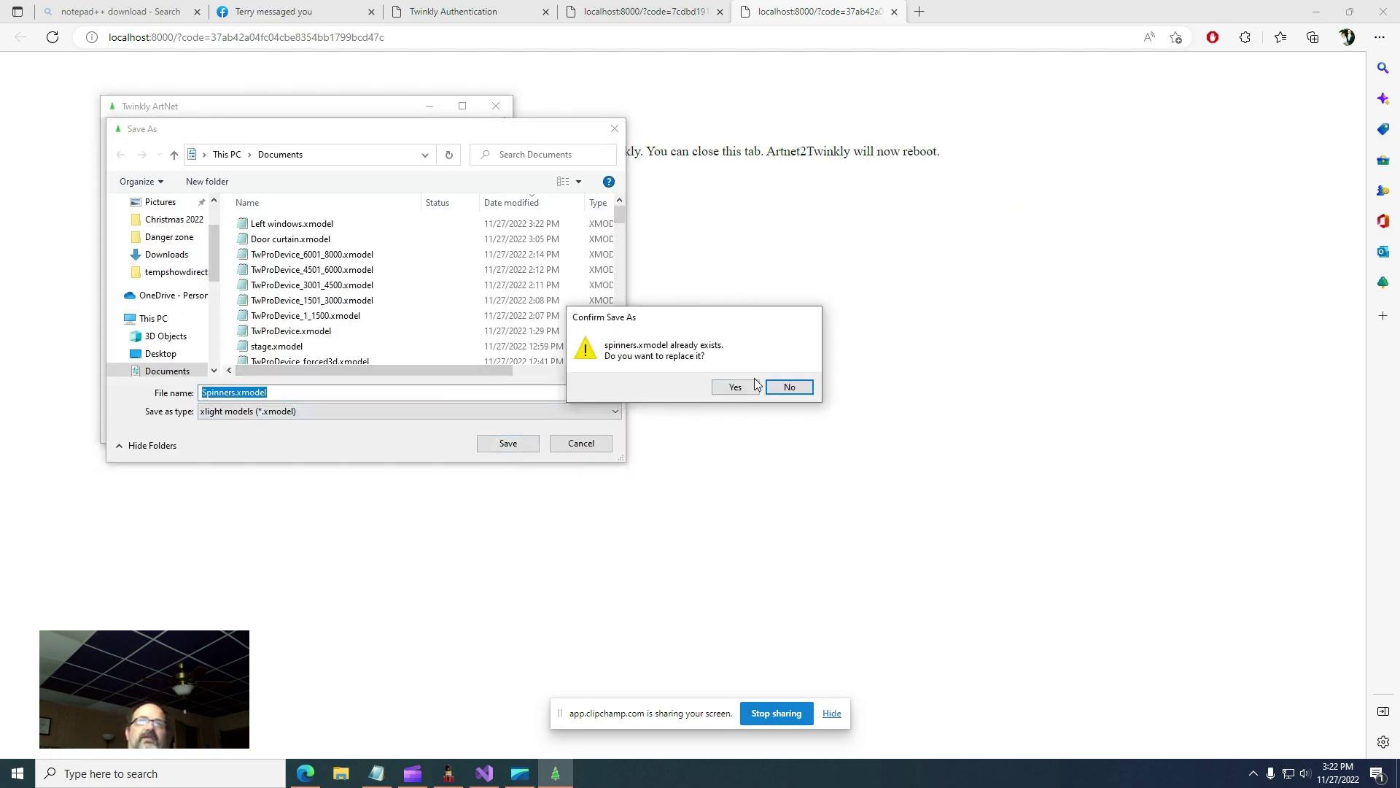
click(744, 387)
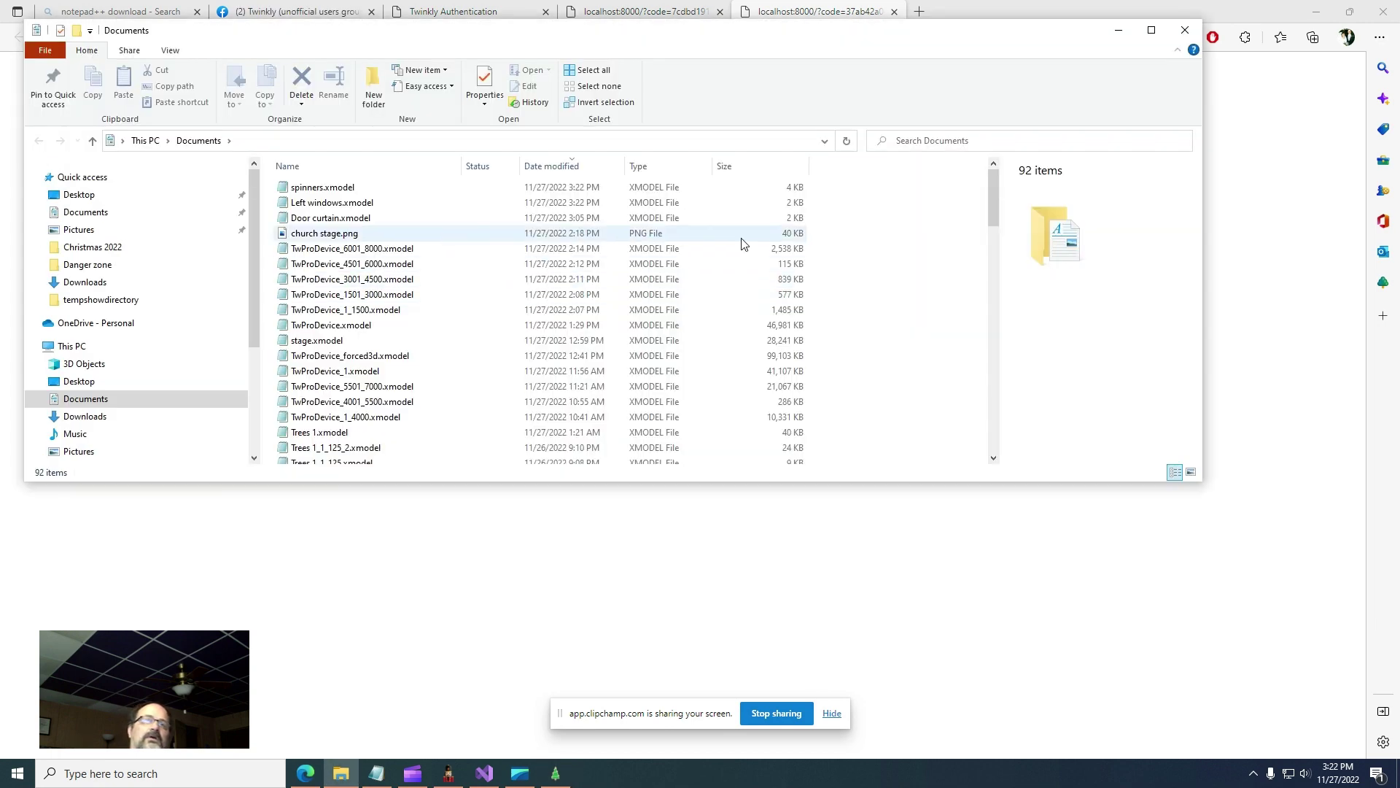
click(1185, 30)
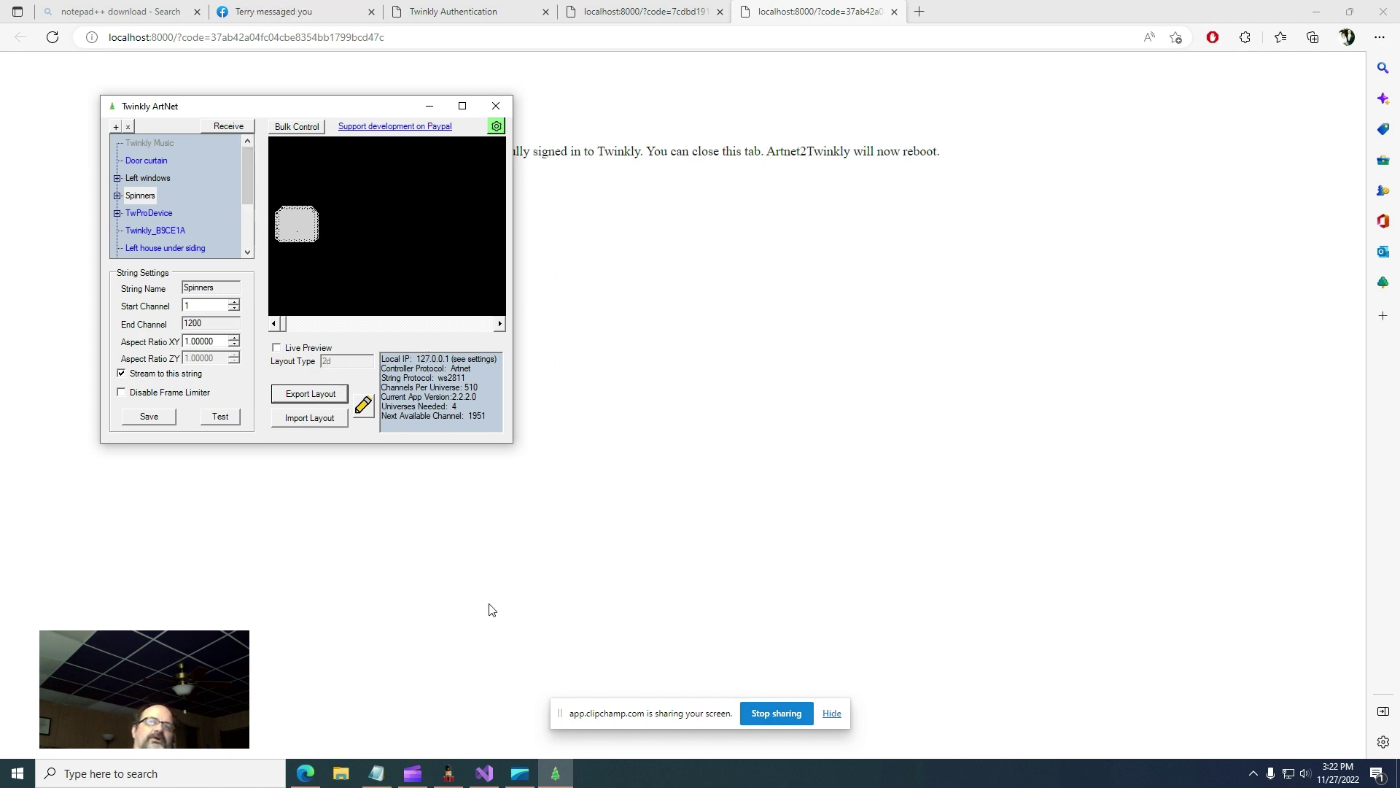
- In xLights, add a new Ethernet controller named twinkly
click(447, 776)
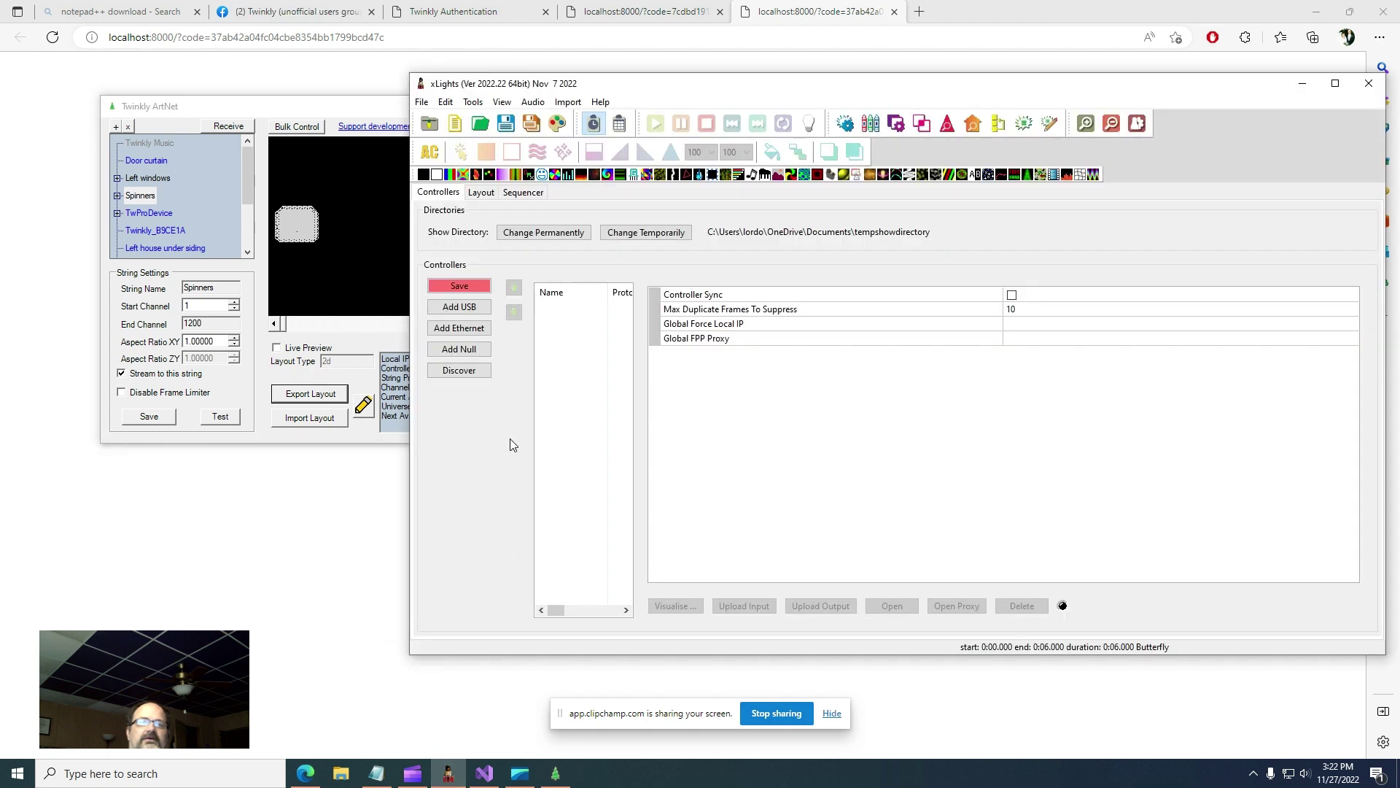
drag(333, 111, 243, 105)
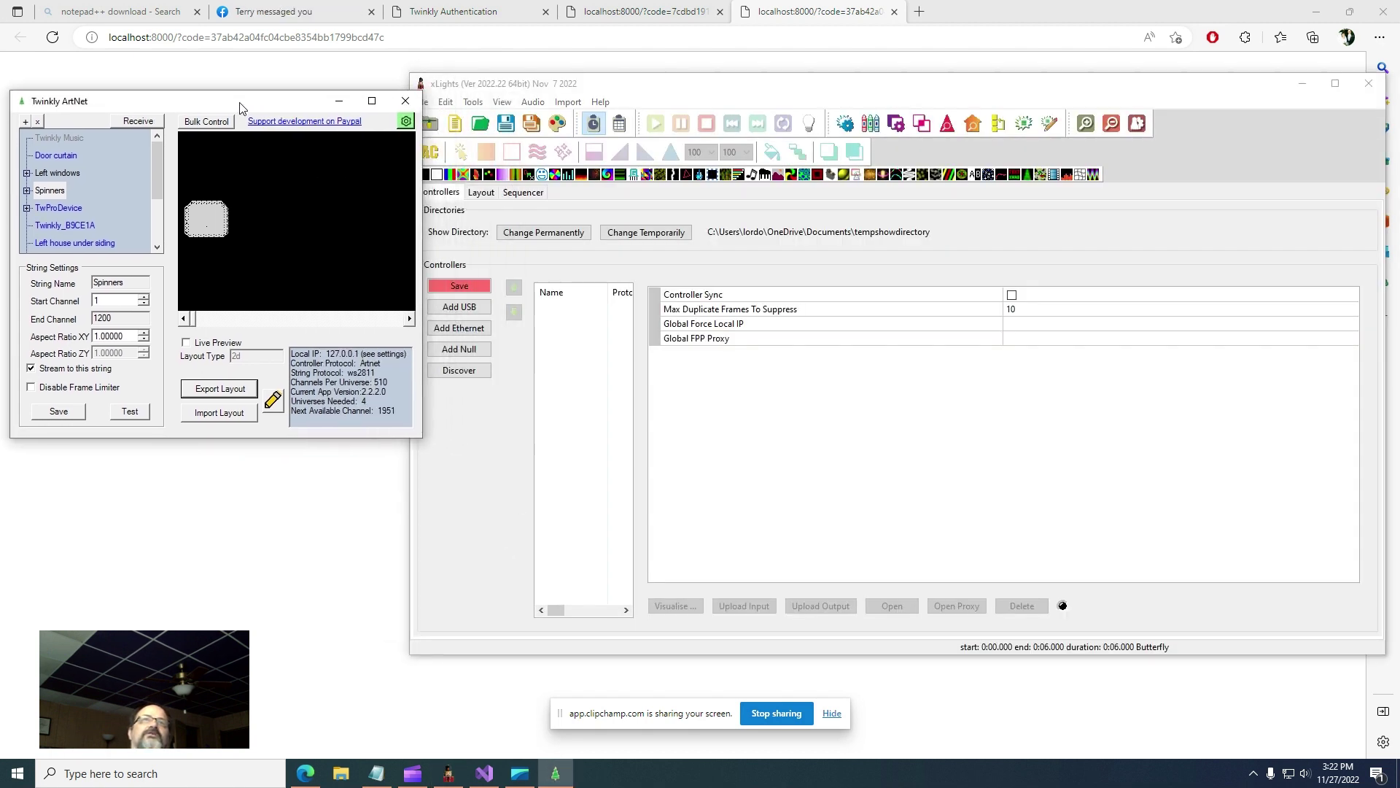
click(459, 328)
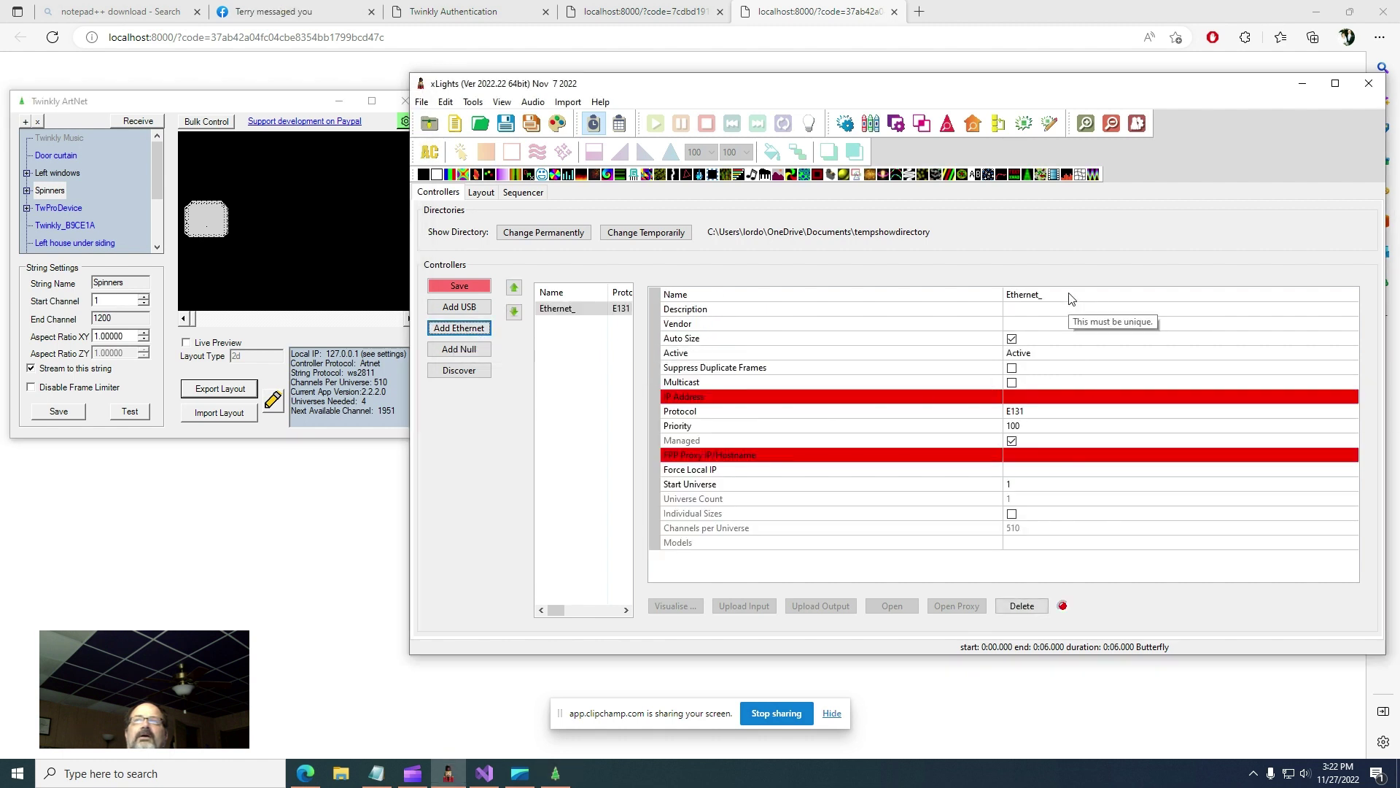
click(1073, 296)
text(twinkly)
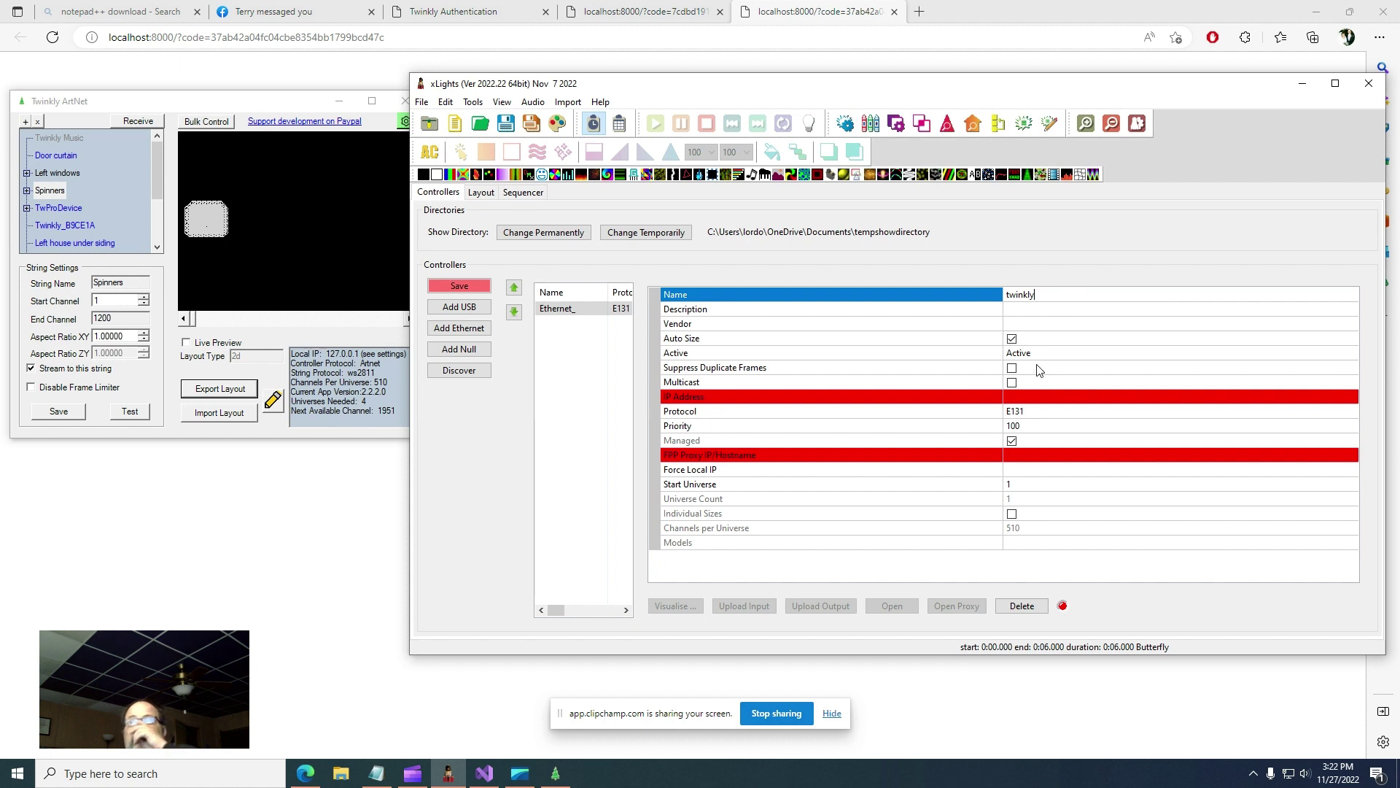
- Set the twinkly controller's IP address to 127.0.0.1 and protocol to ArtNet
click(1027, 397)
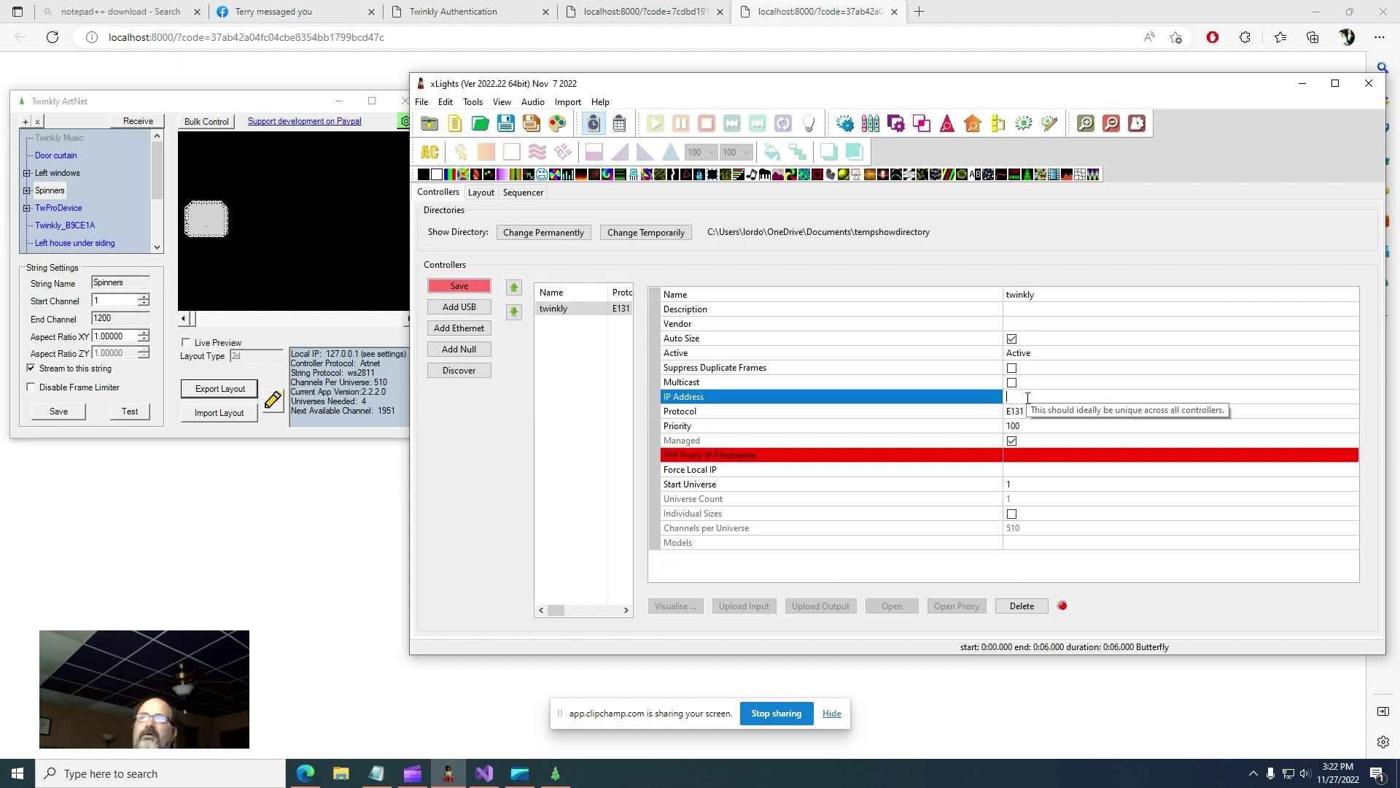
text(127.0.)
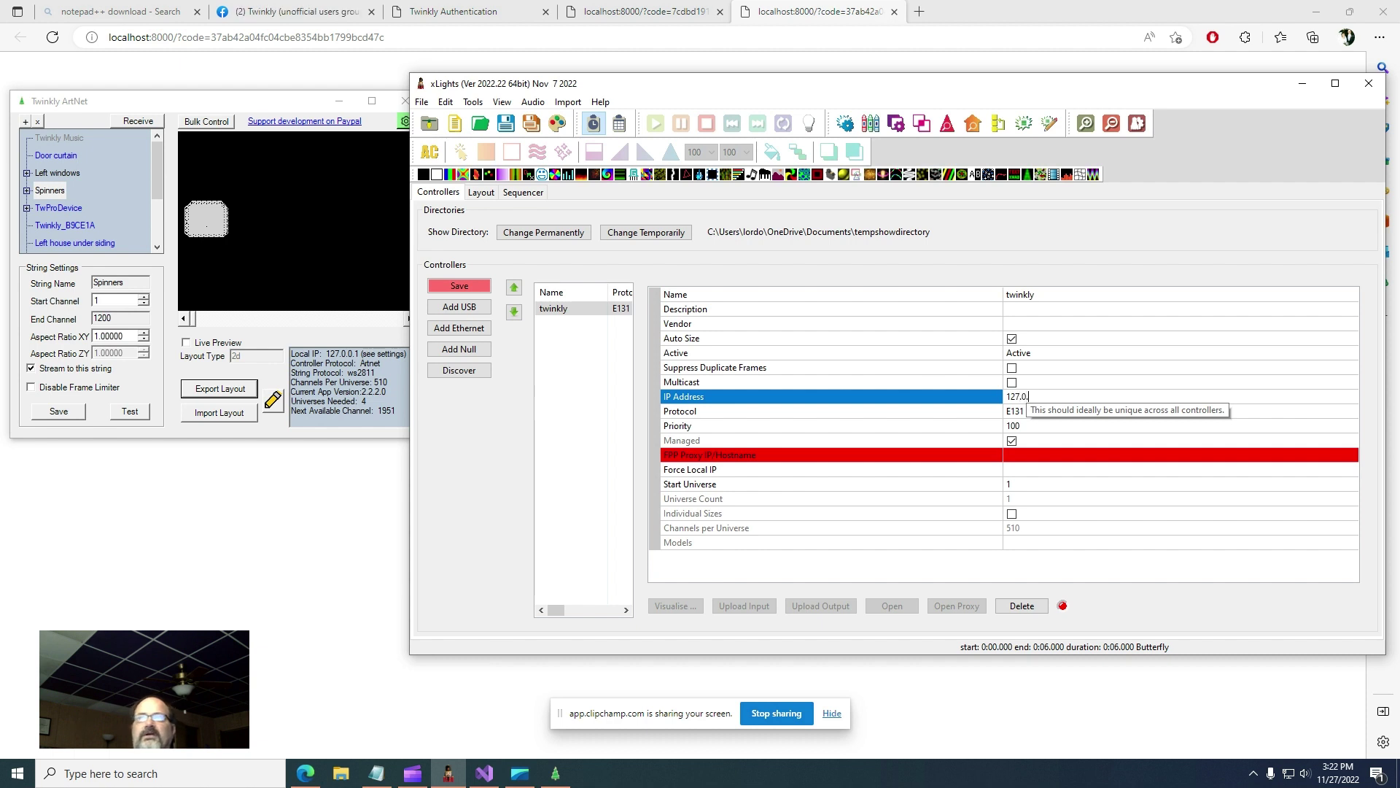
text(0.1)
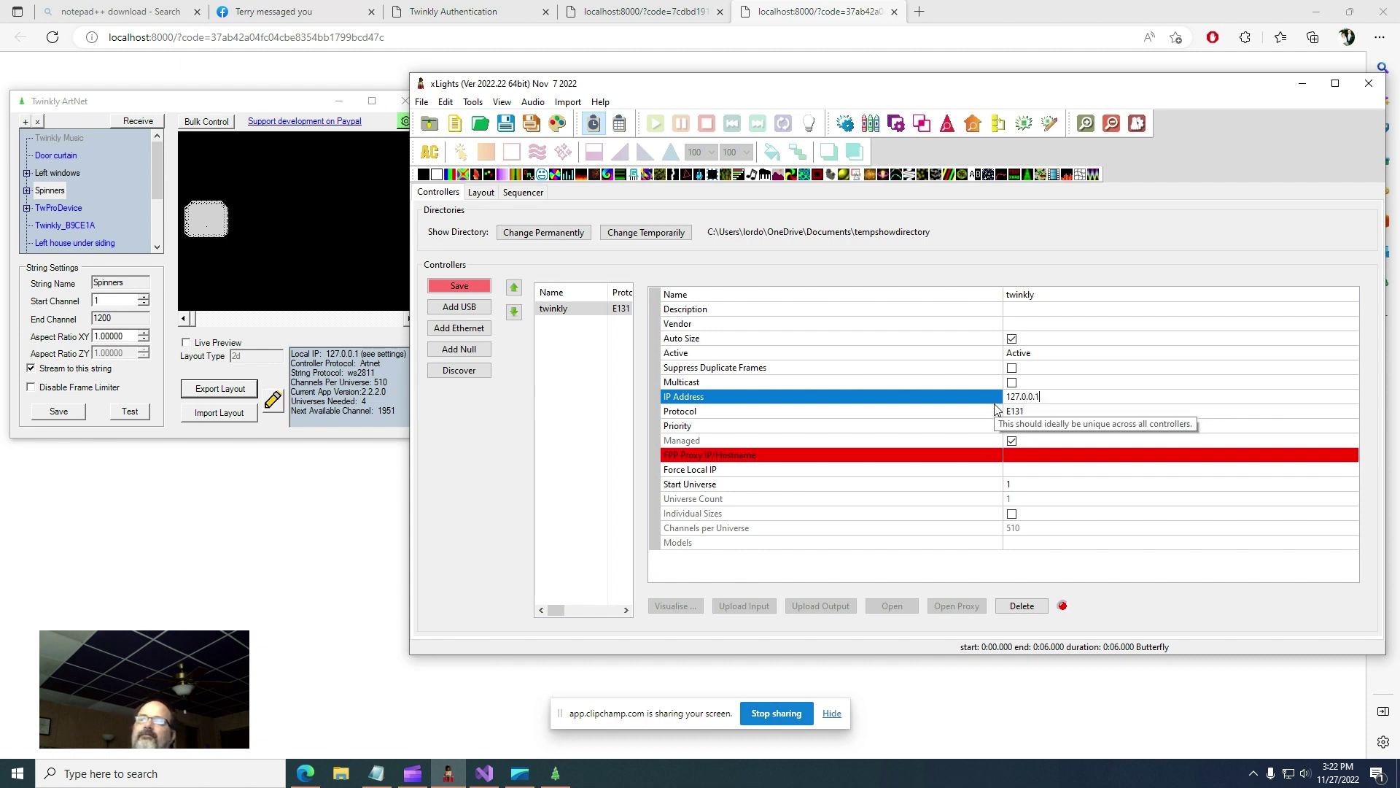
click(978, 417)
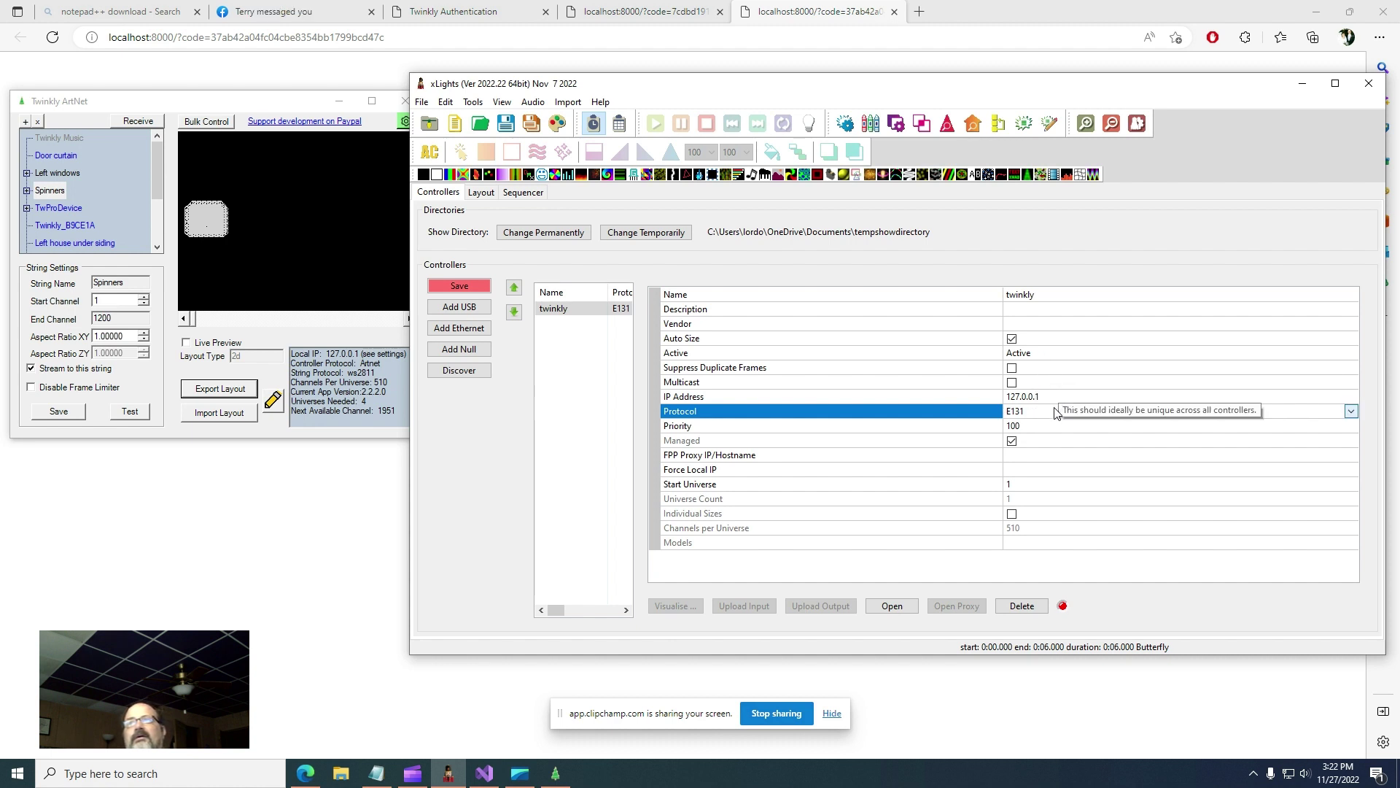
click(1042, 413)
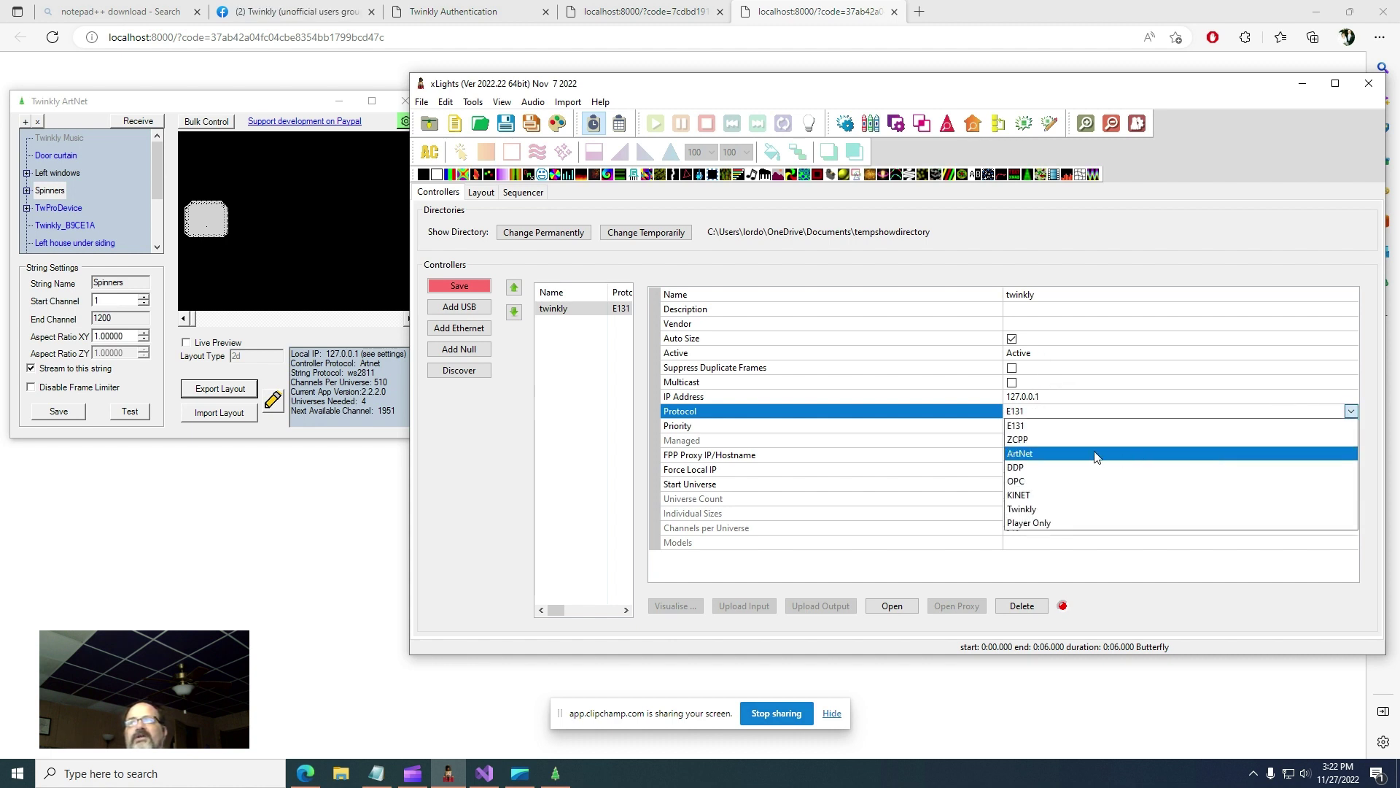
click(1098, 458)
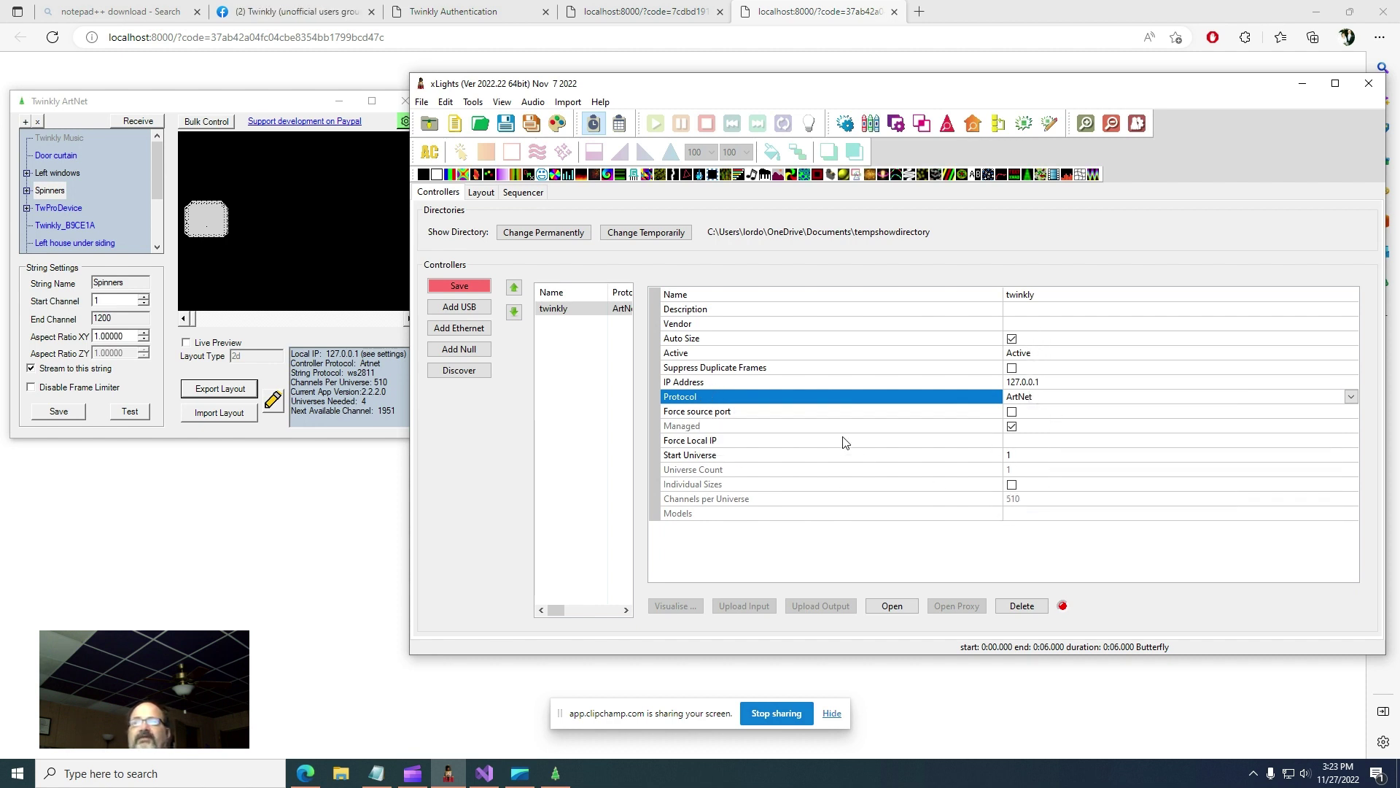
- Open and close Twinkly ArtNet's Settings without changes, then return to xLights
click(270, 106)
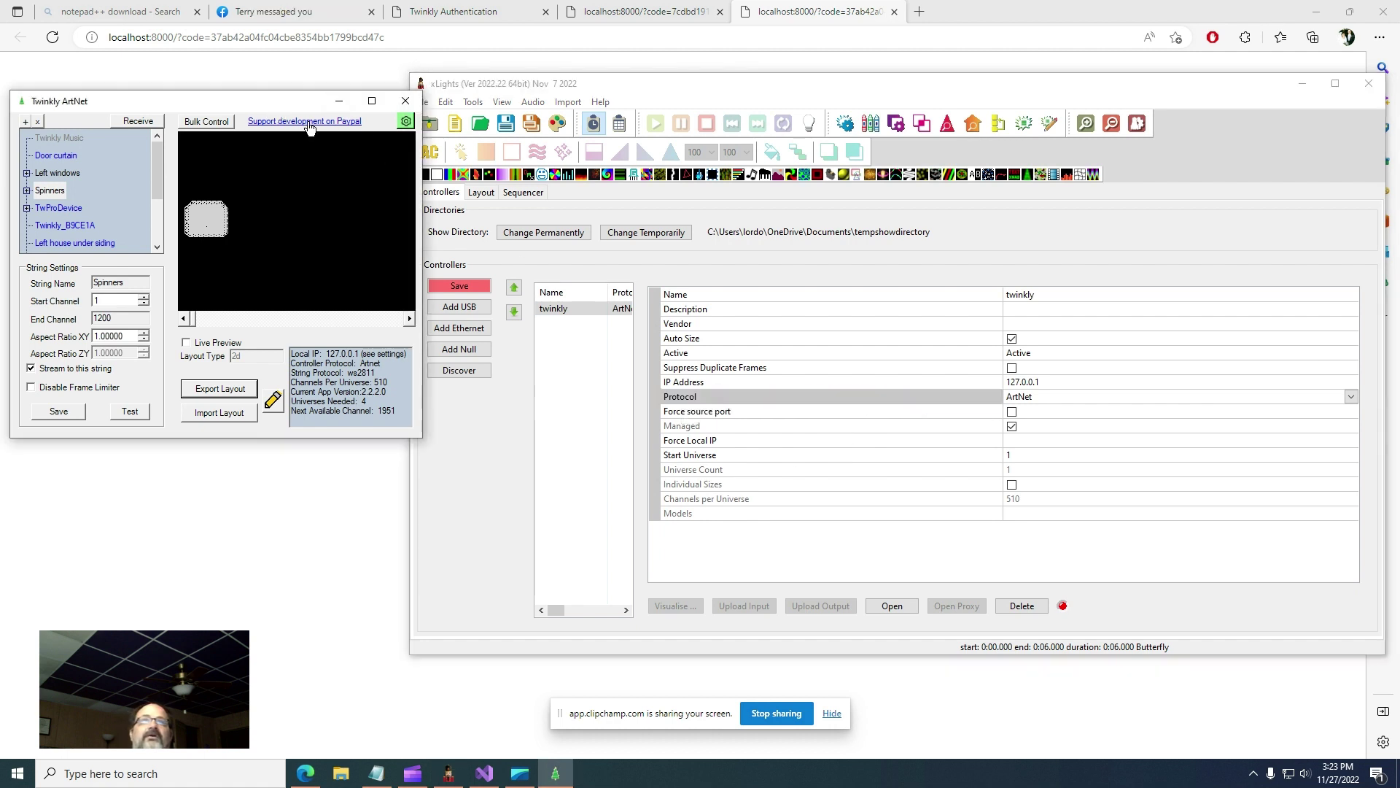
click(406, 121)
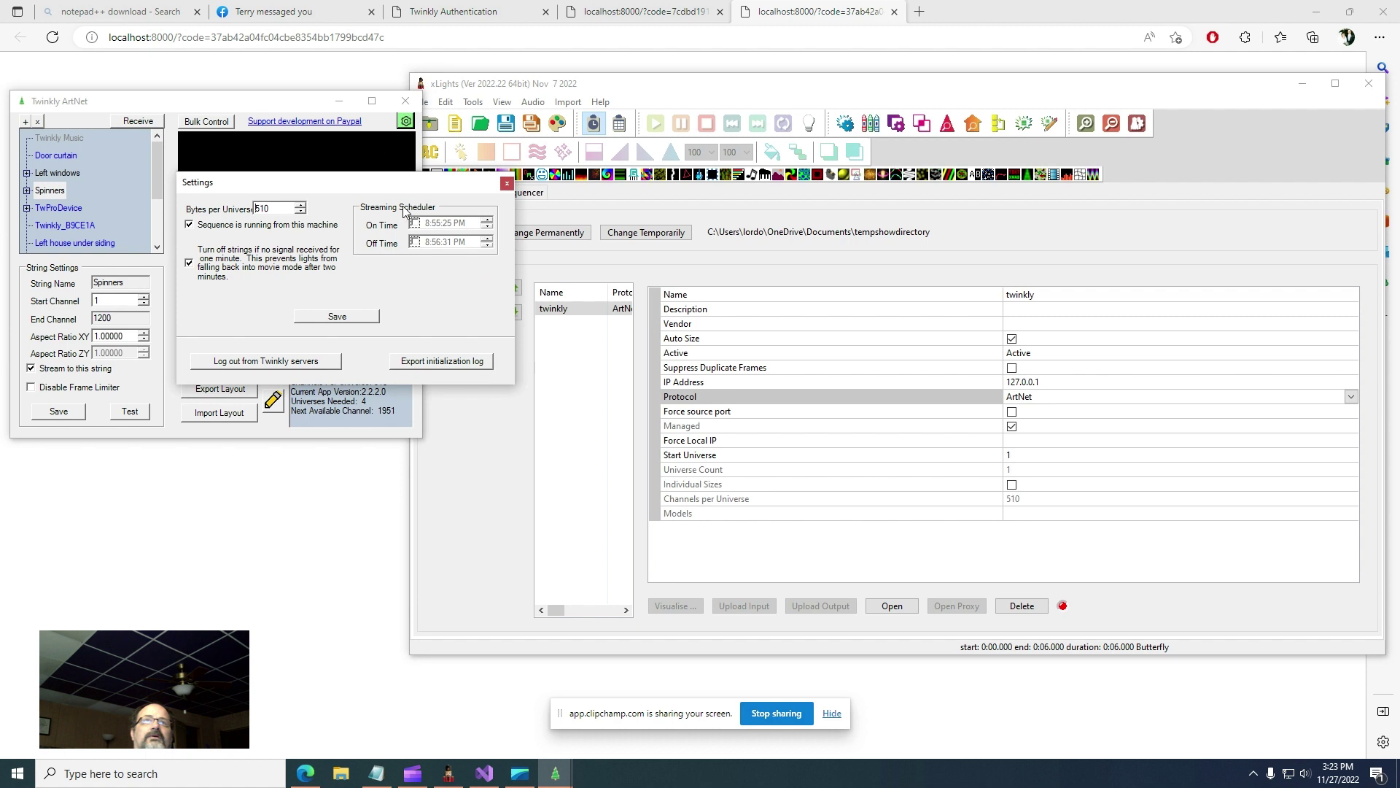
click(507, 183)
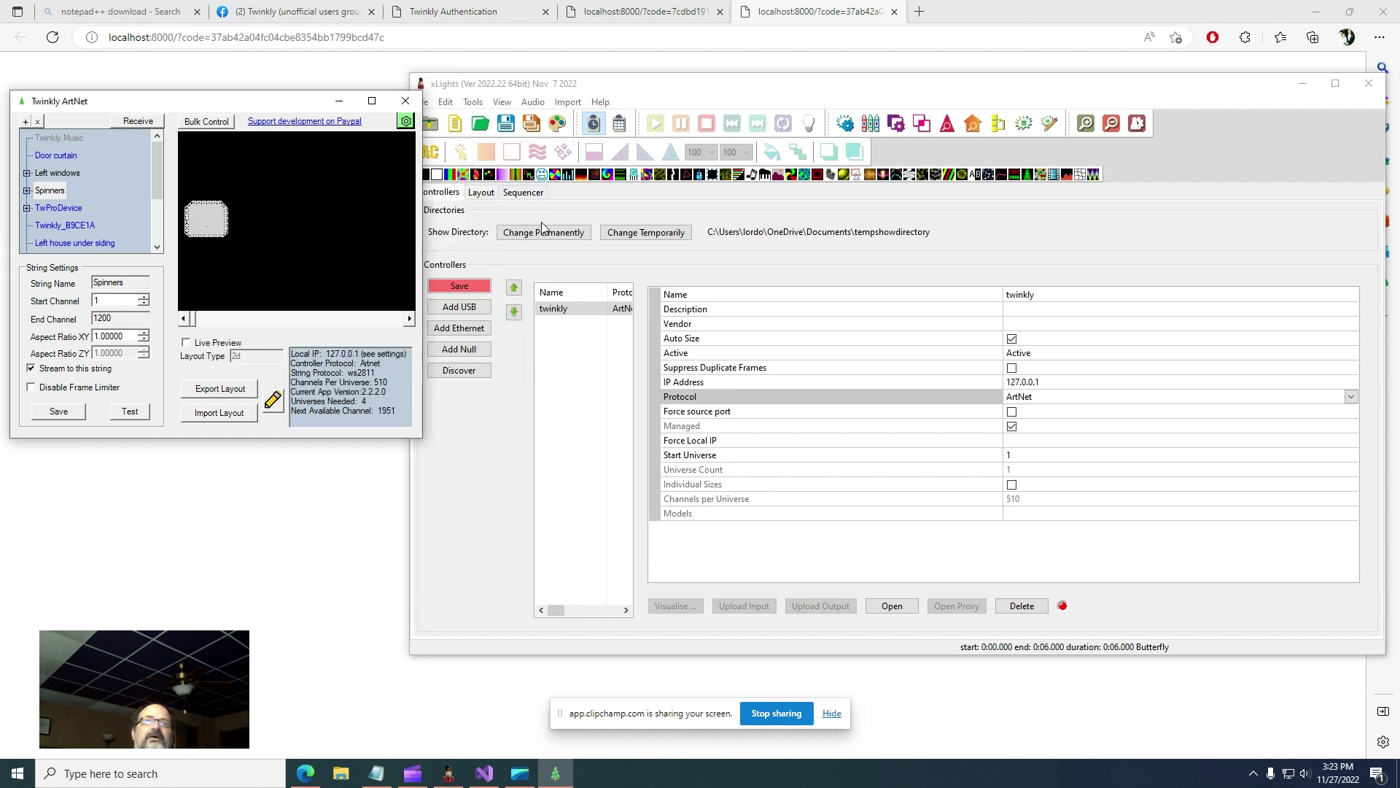
click(498, 492)
- Import spinners.xmodel into the xLights layout and shift it left and up
click(481, 196)
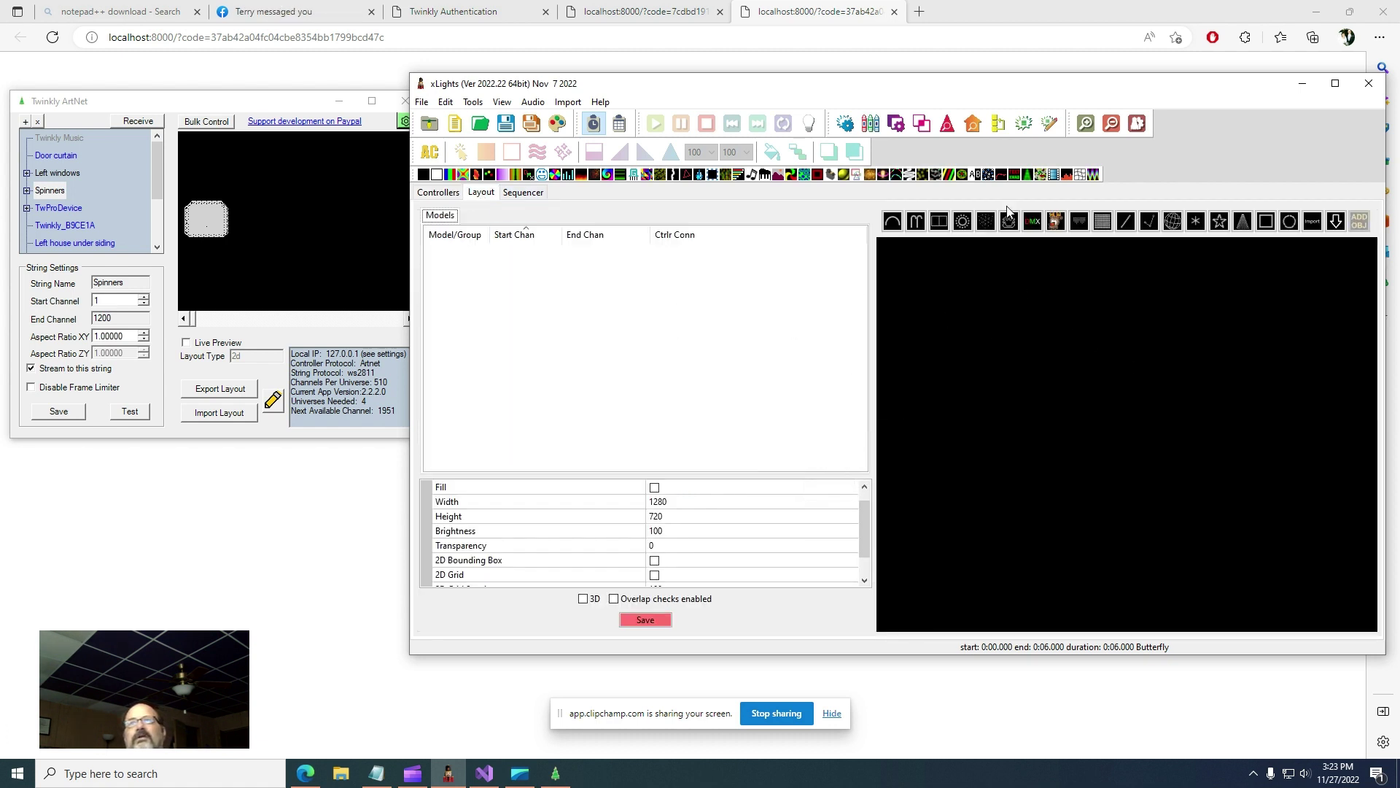
click(1313, 221)
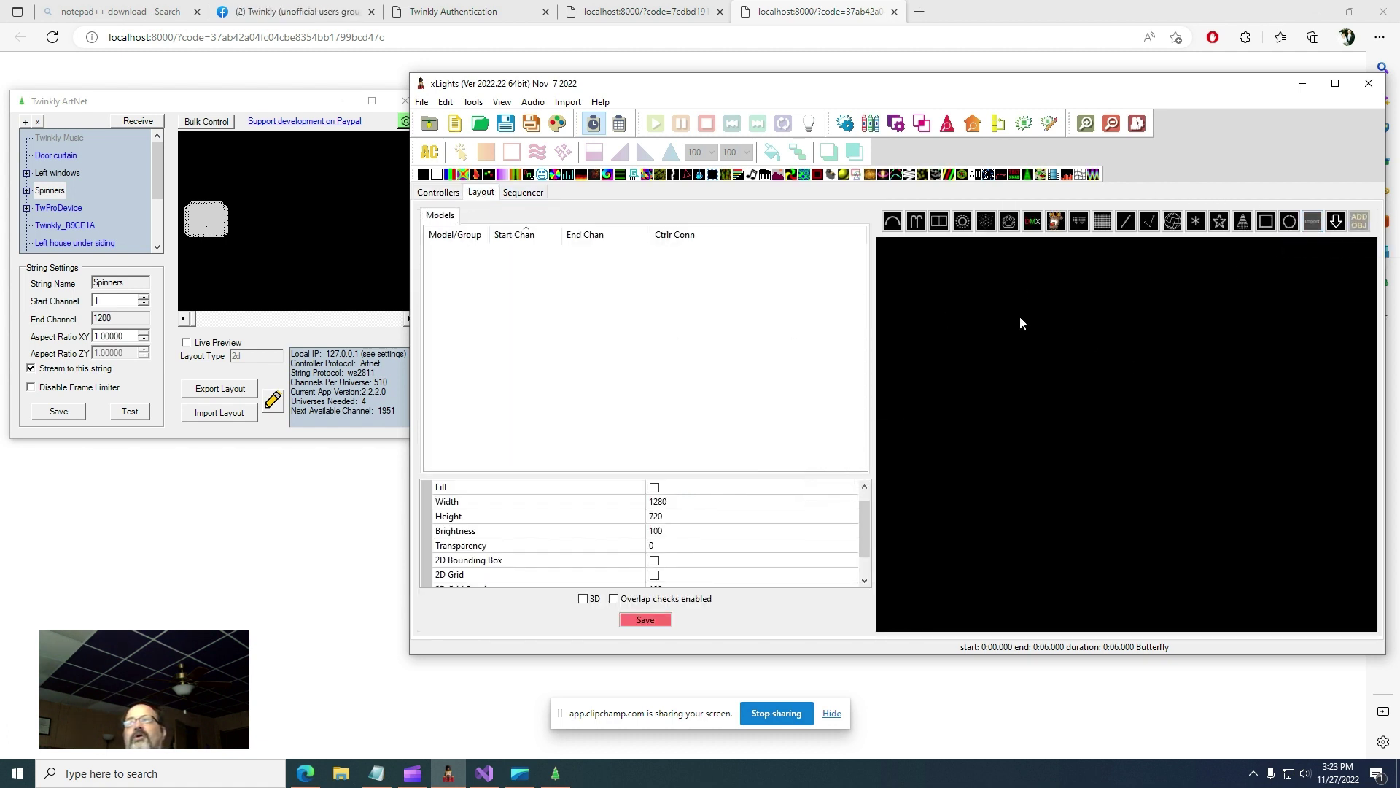
click(1071, 325)
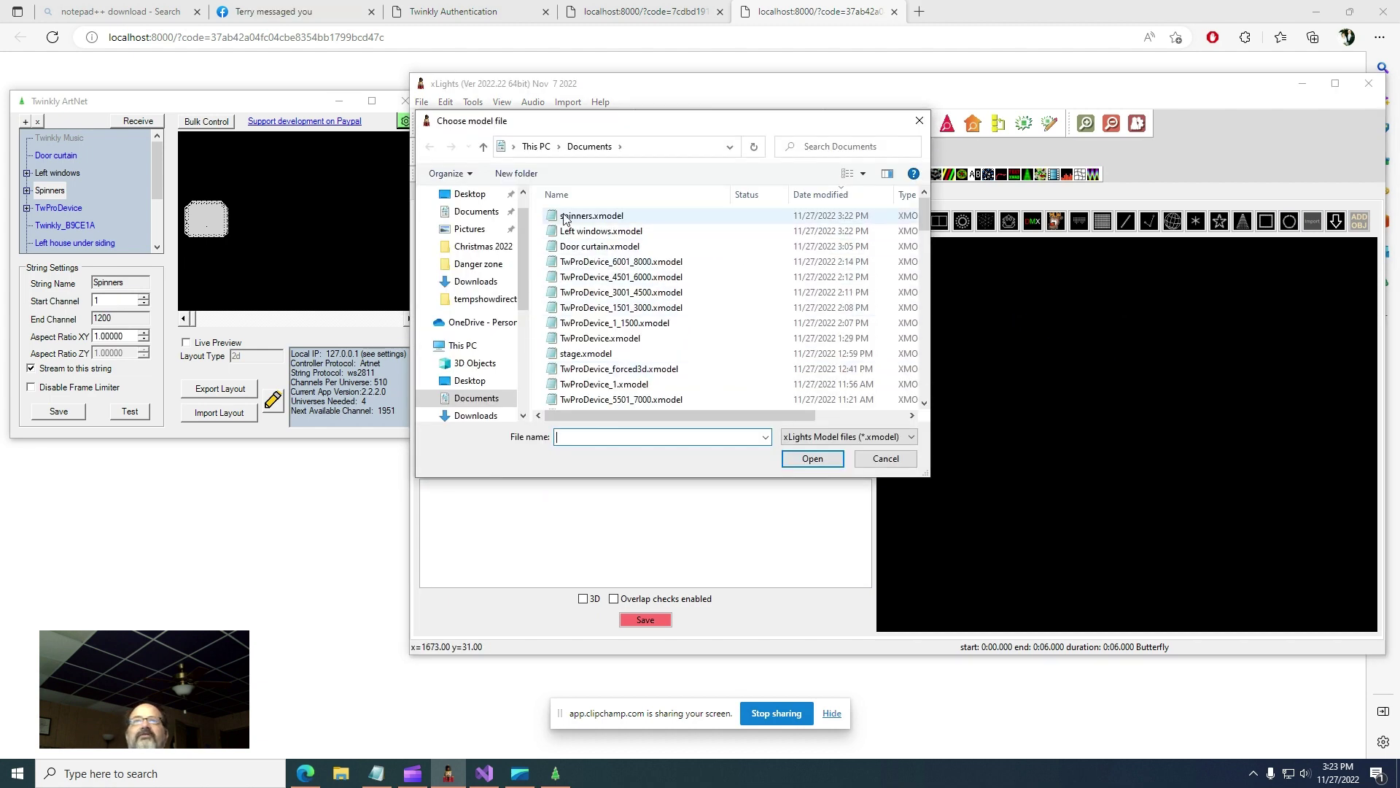
click(580, 217)
click(812, 458)
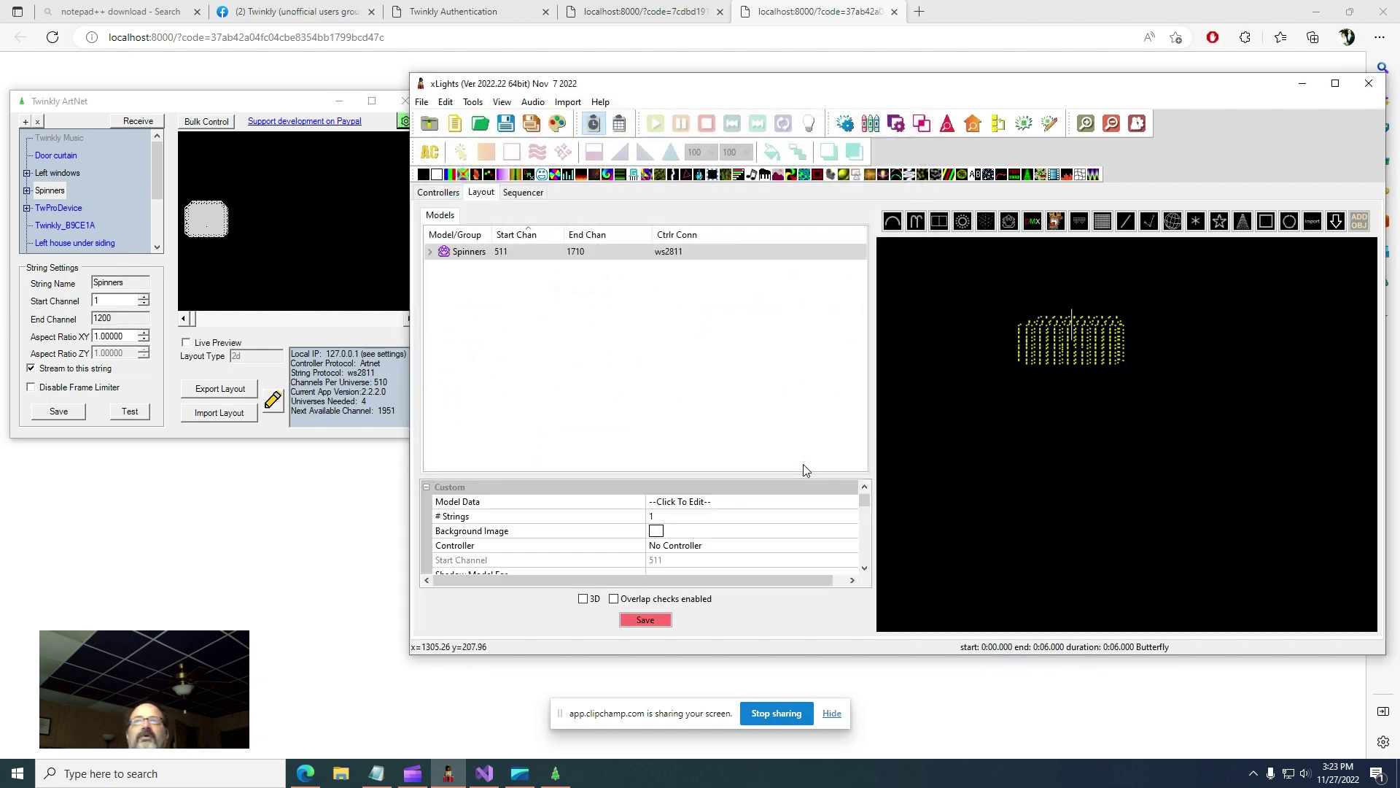
drag(1101, 358, 1013, 350)
click(1262, 306)
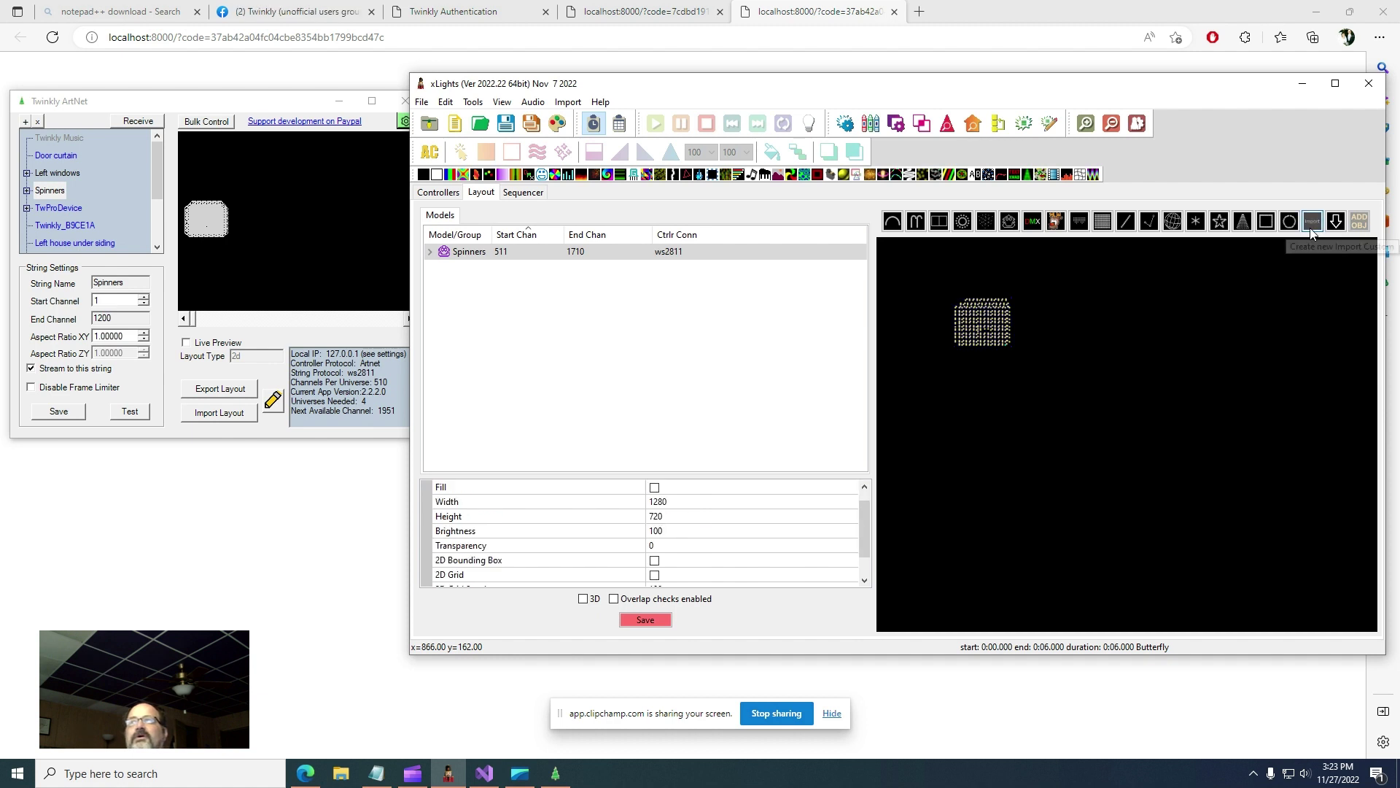
- Import the Left windows model and stretch the triangle into place beside Spinners
click(1248, 353)
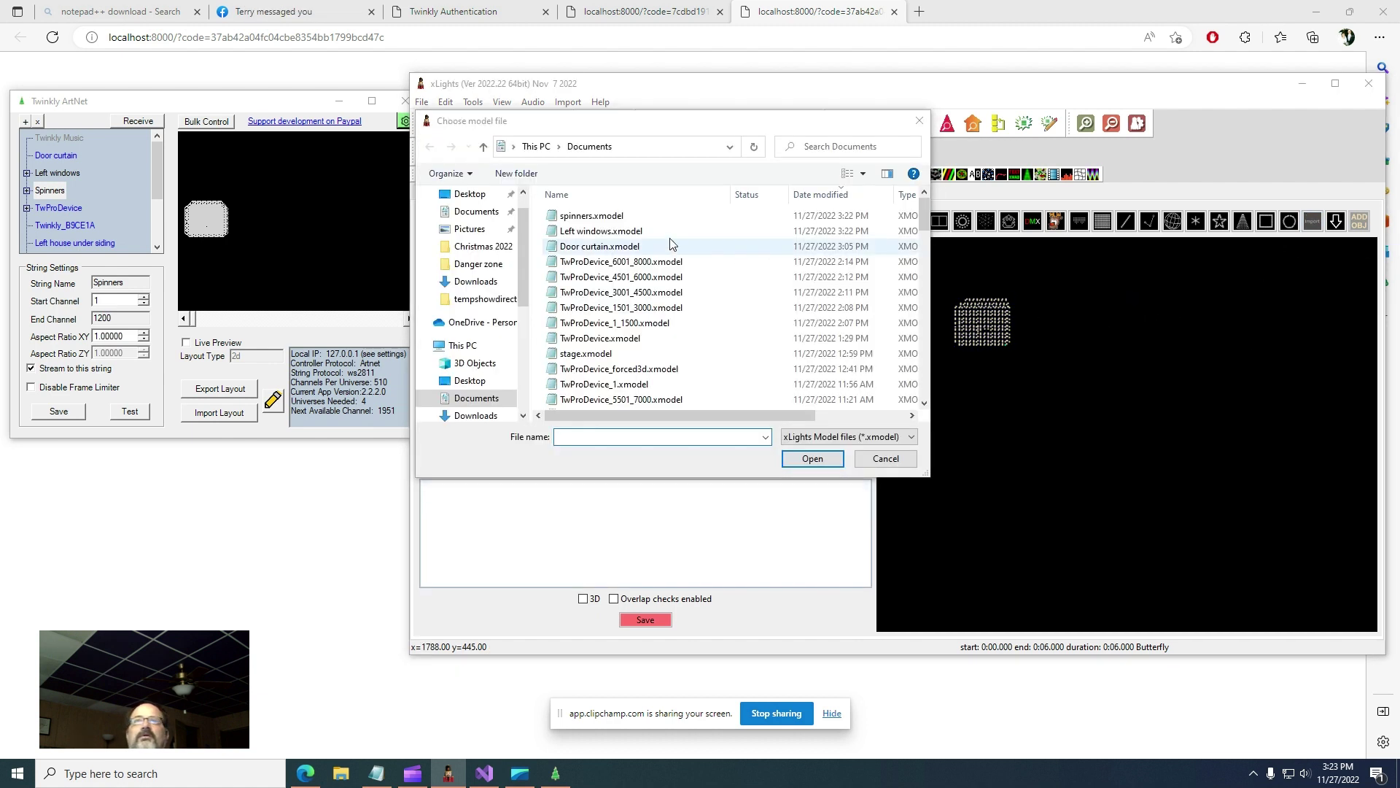
click(607, 232)
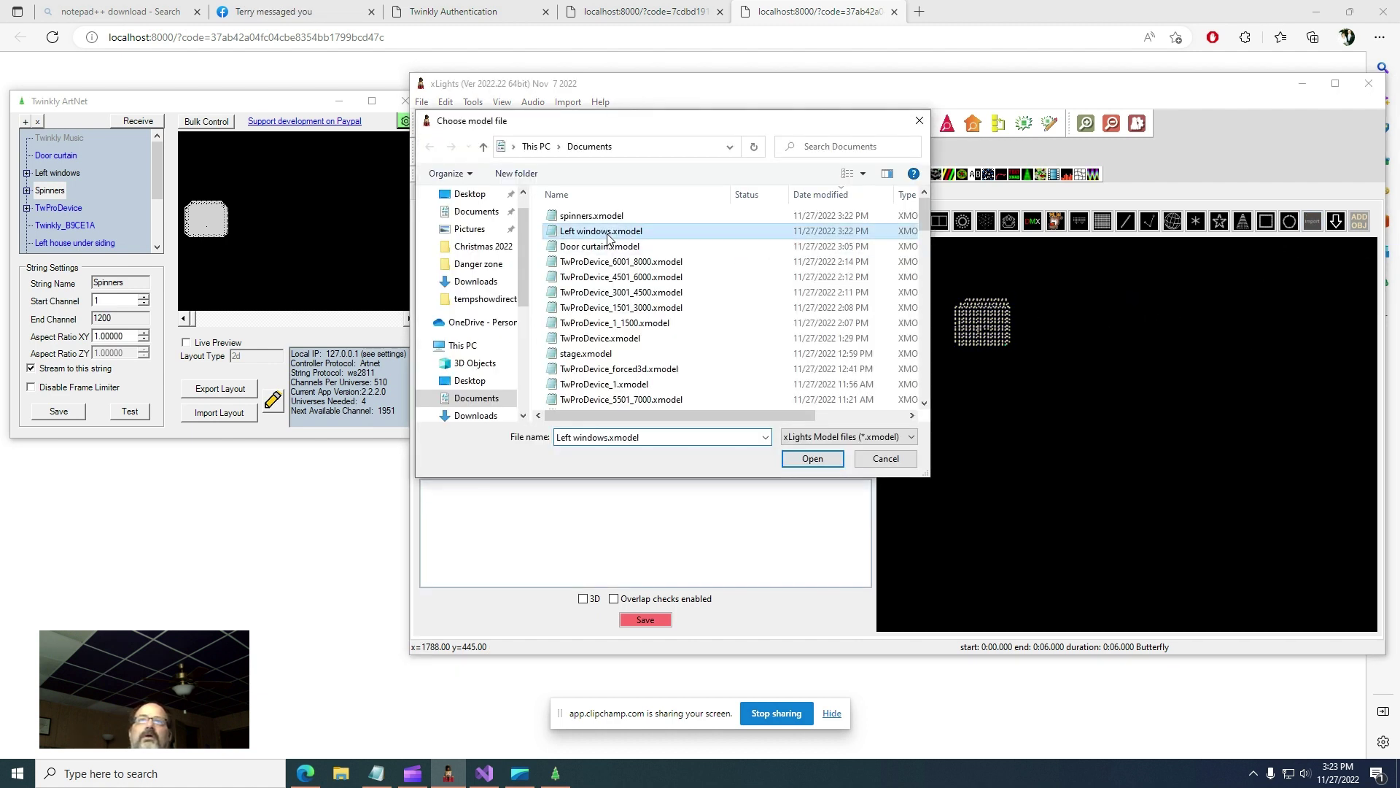
click(813, 458)
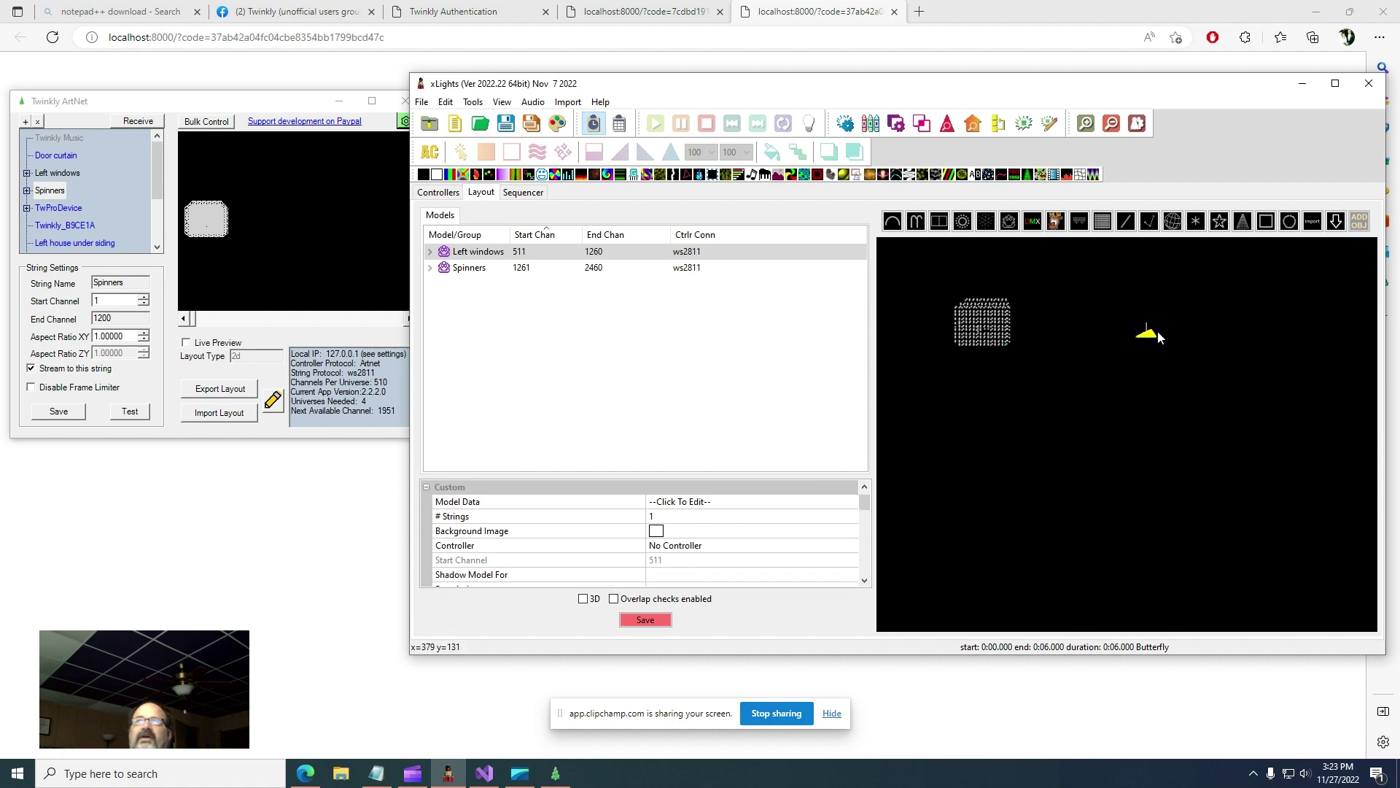
drag(1158, 332, 1265, 393)
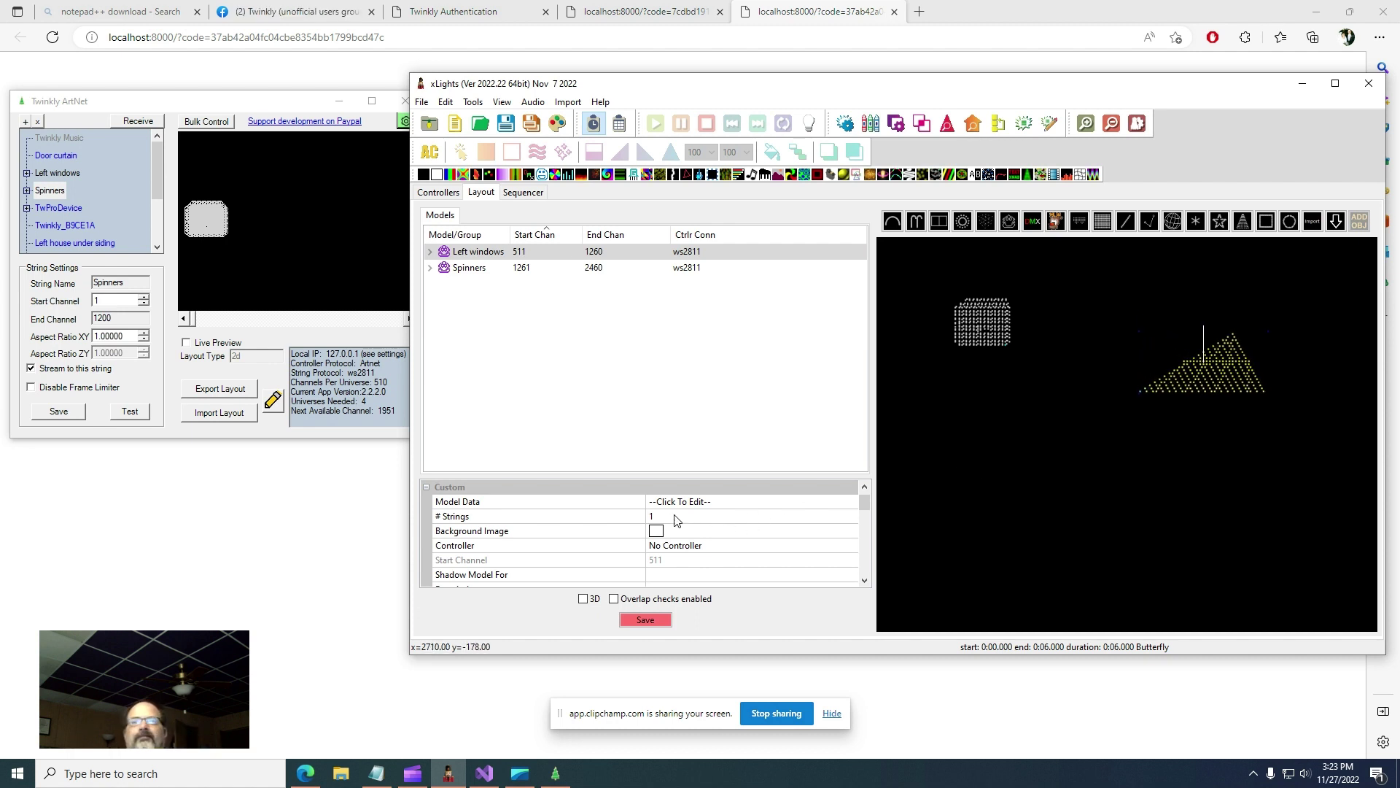
click(809, 506)
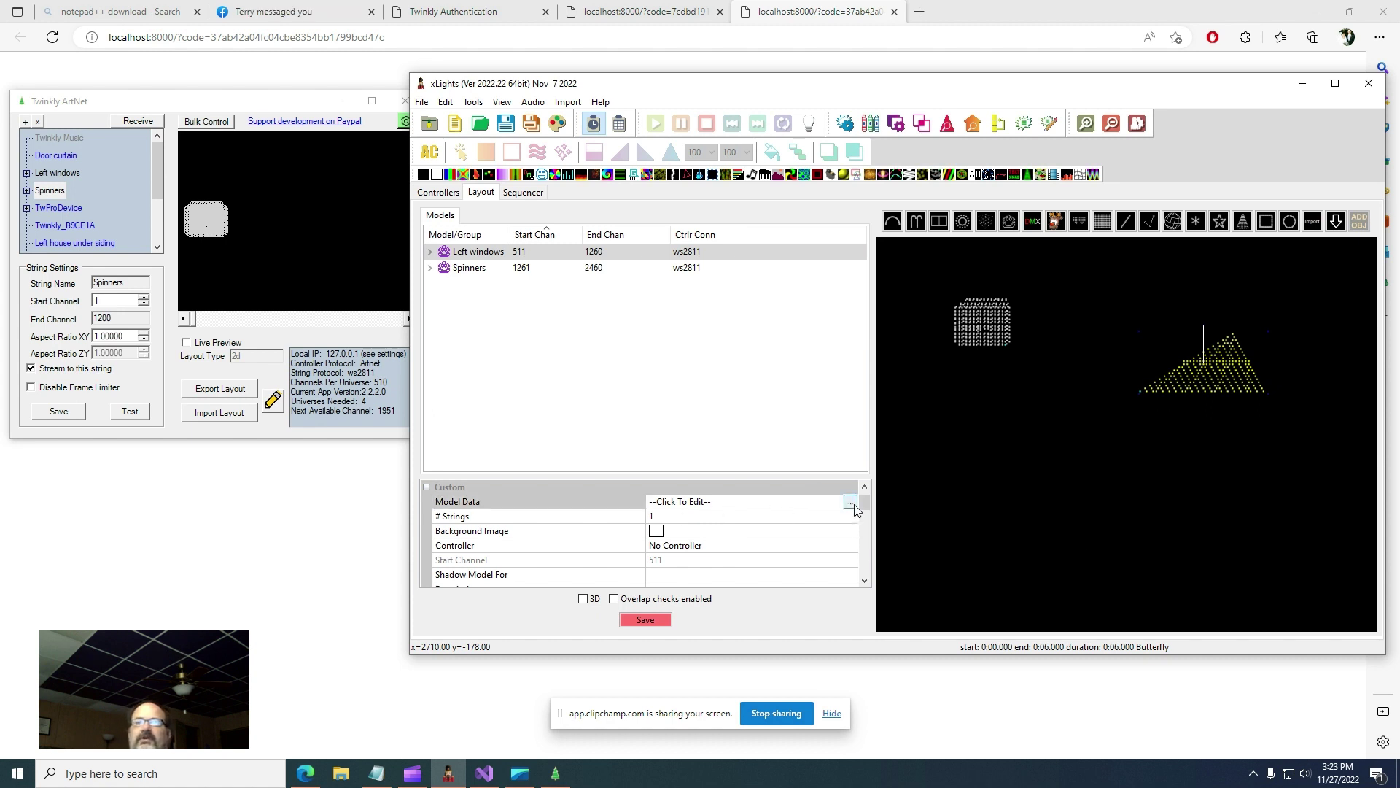
- Inspect the Left windows and Spinners custom node grids without changing them
click(850, 503)
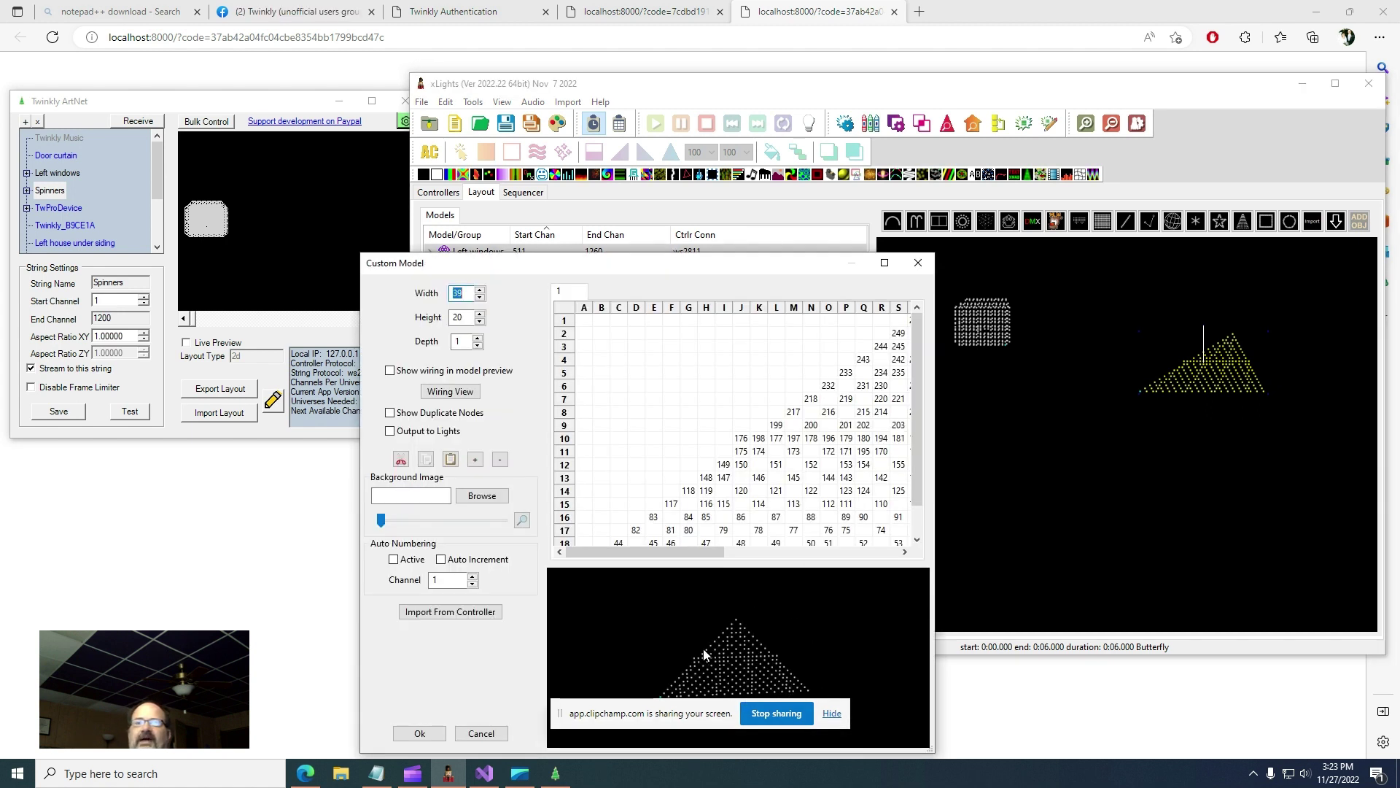
click(409, 733)
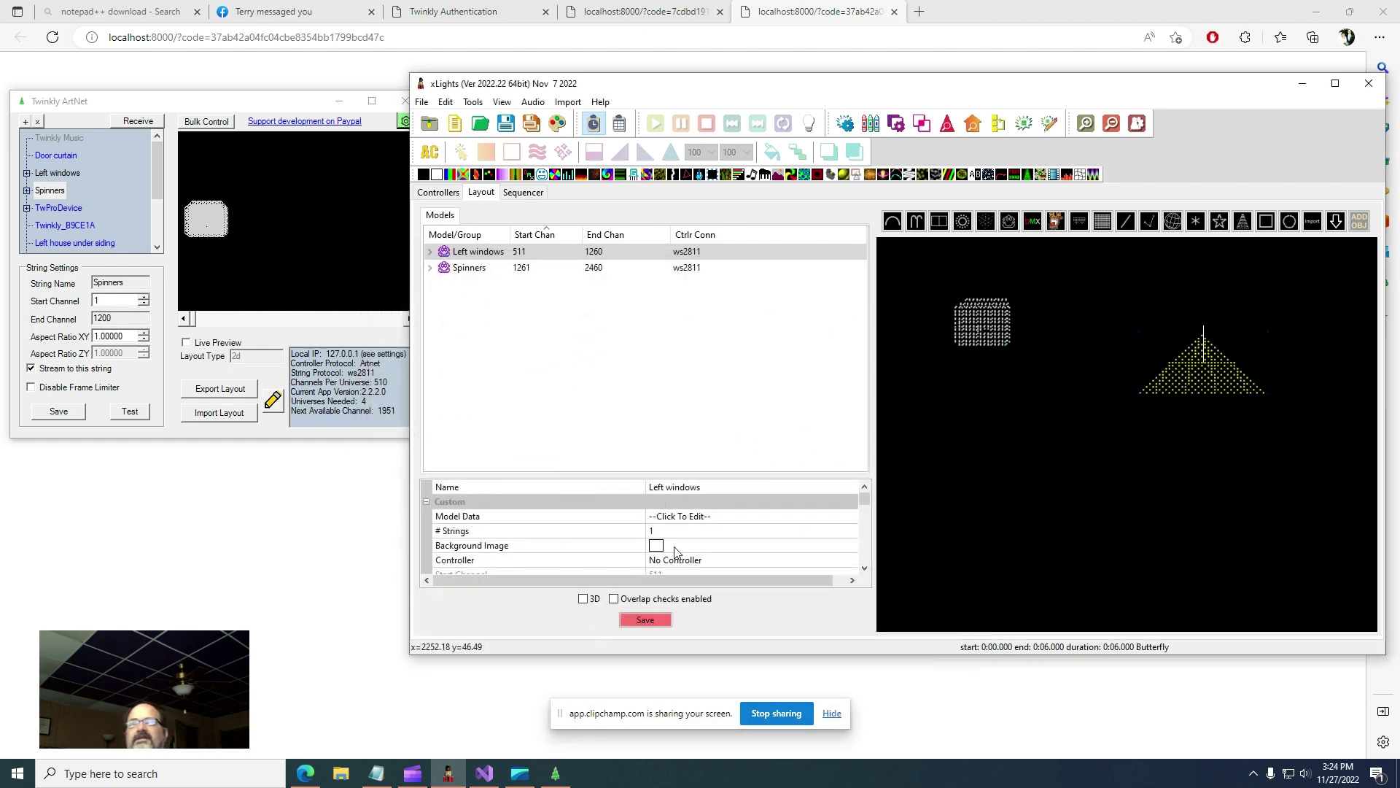
click(731, 519)
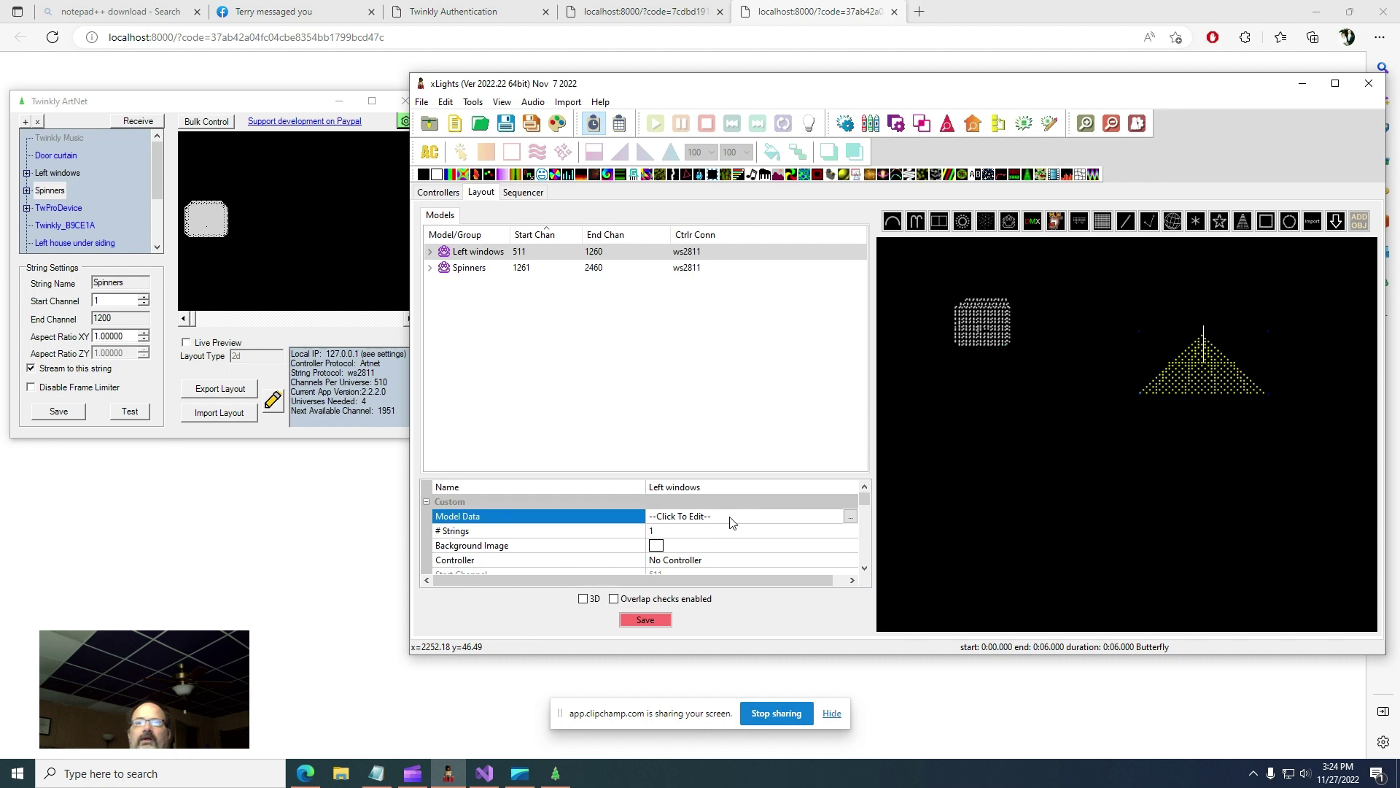
click(852, 518)
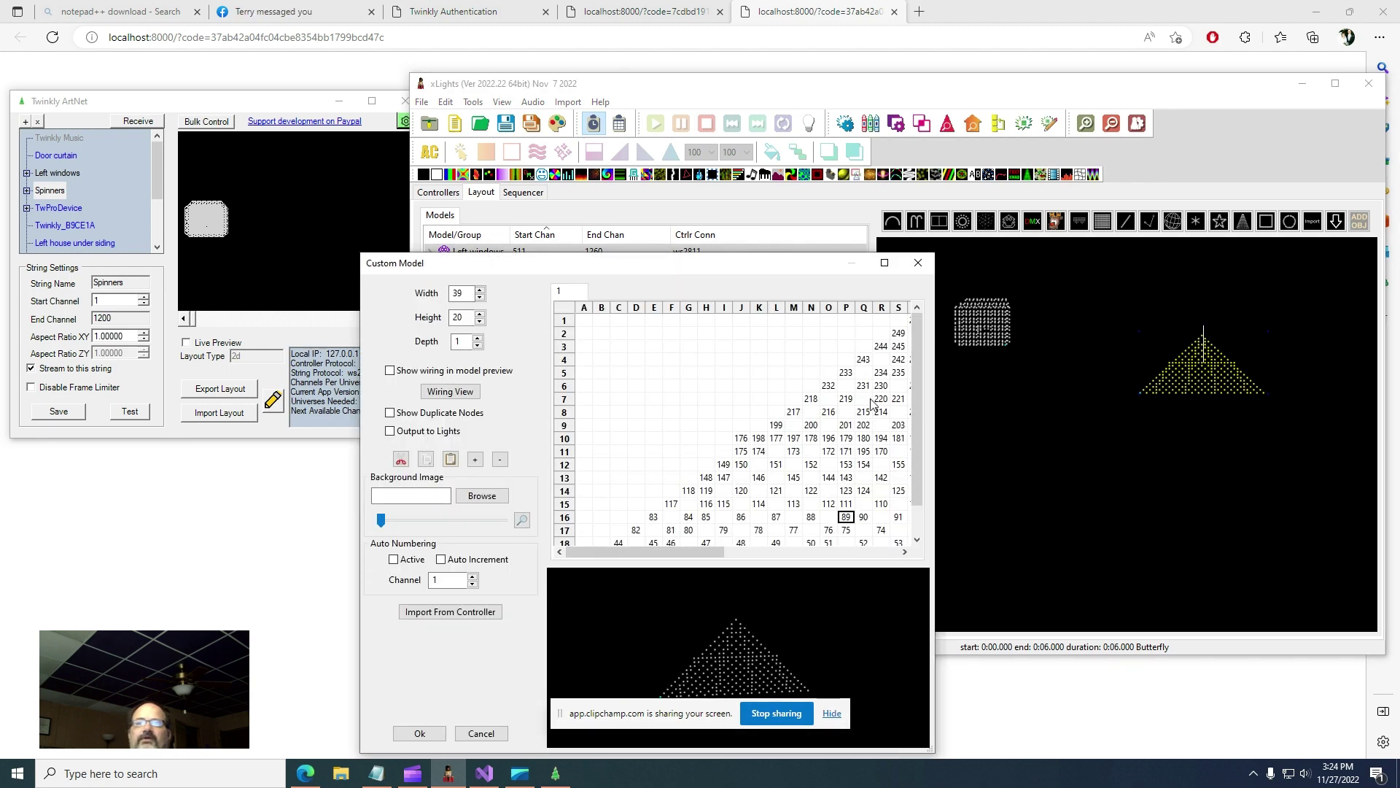
click(923, 267)
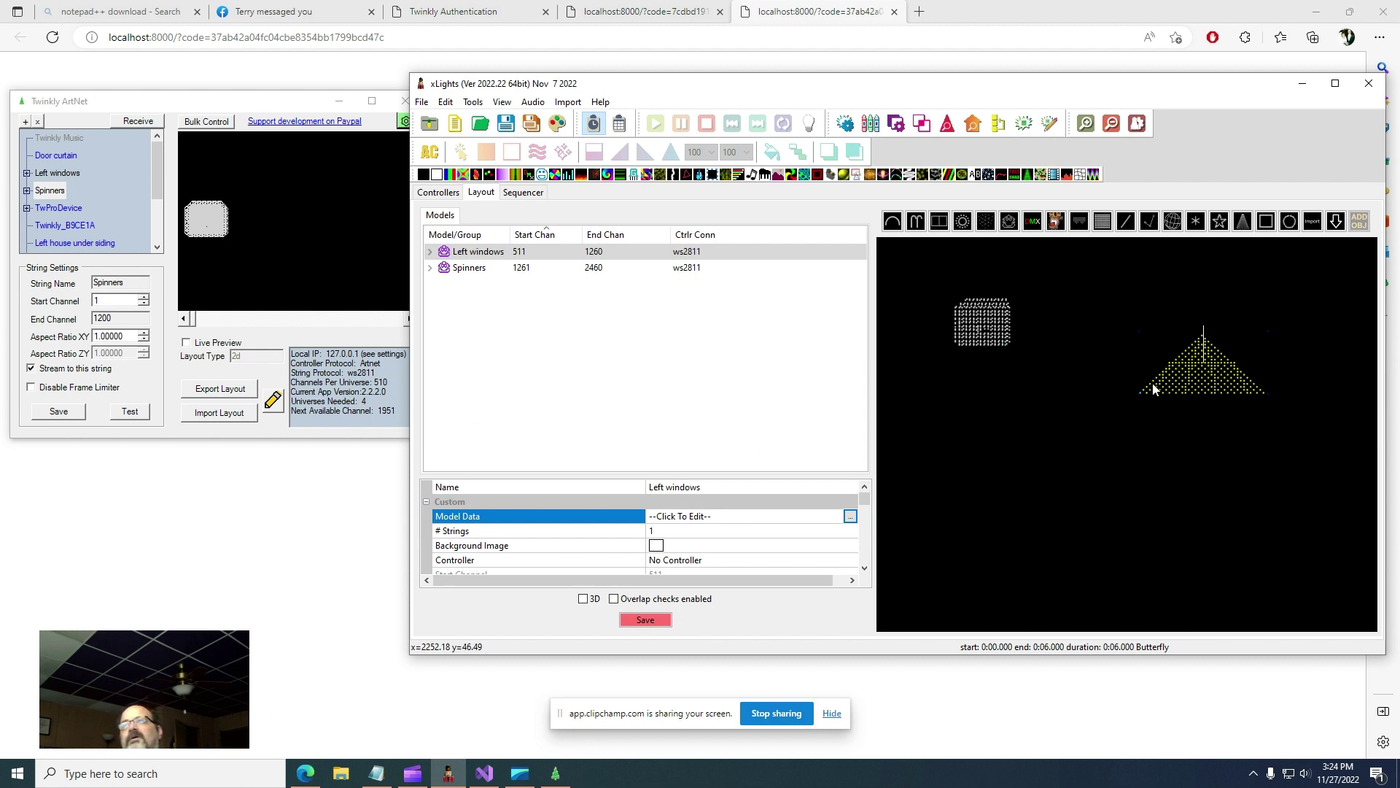
click(984, 318)
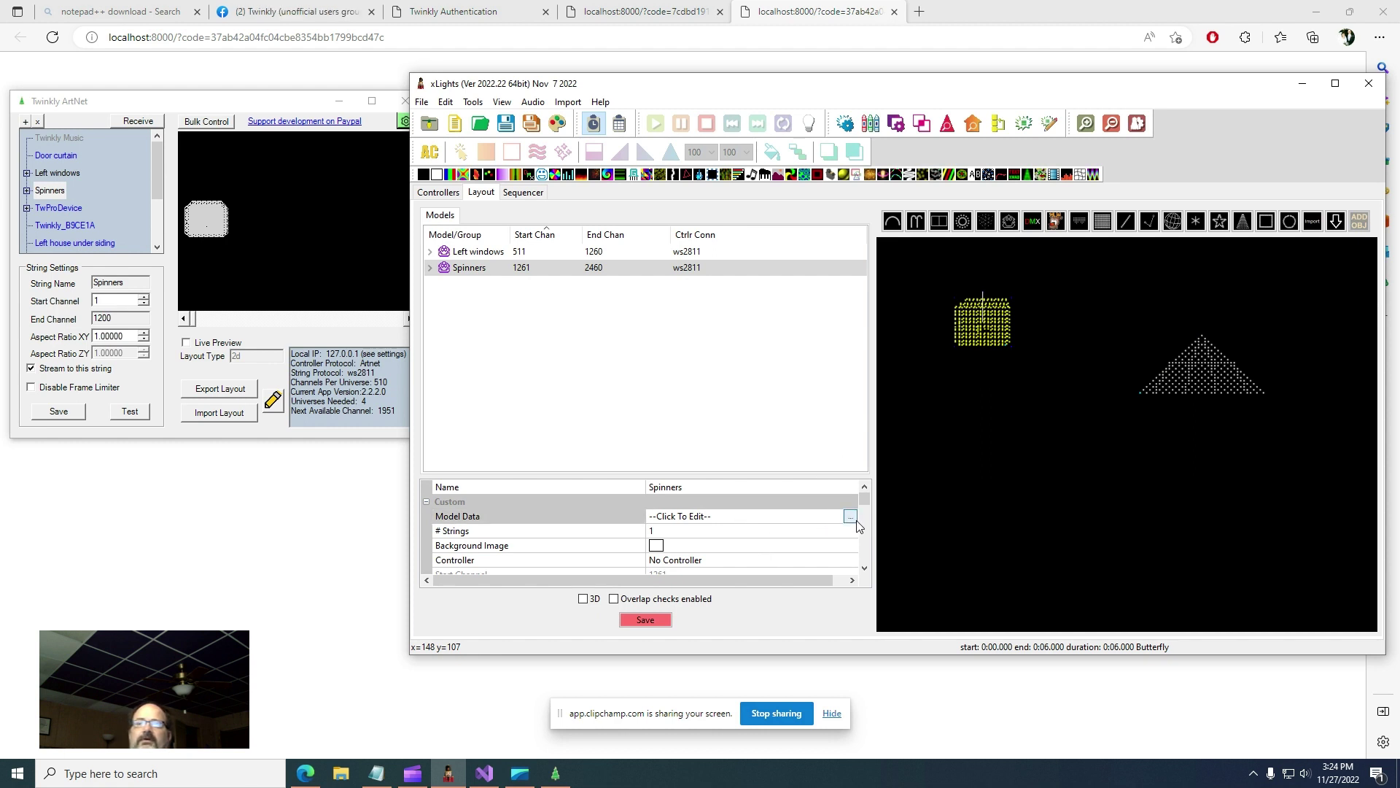
click(852, 518)
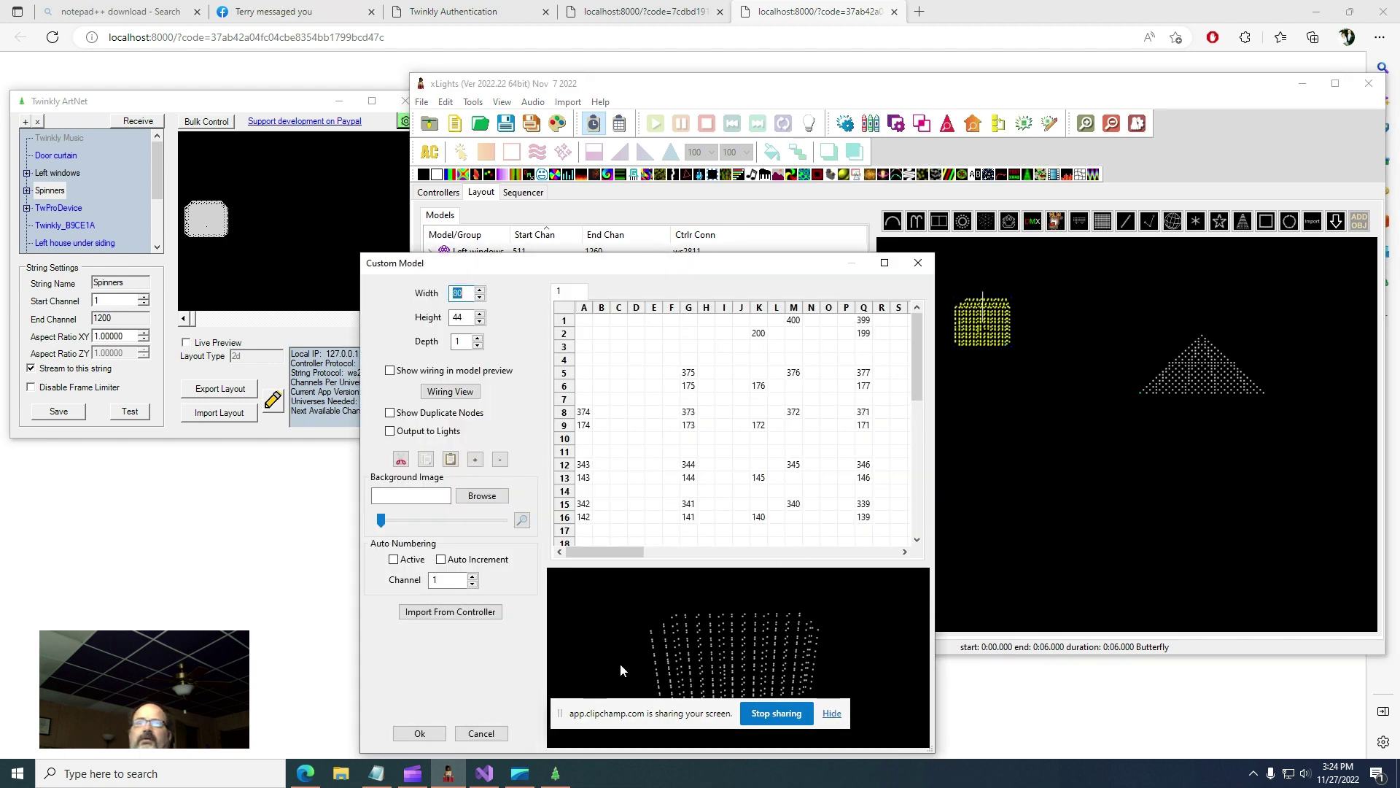
click(431, 734)
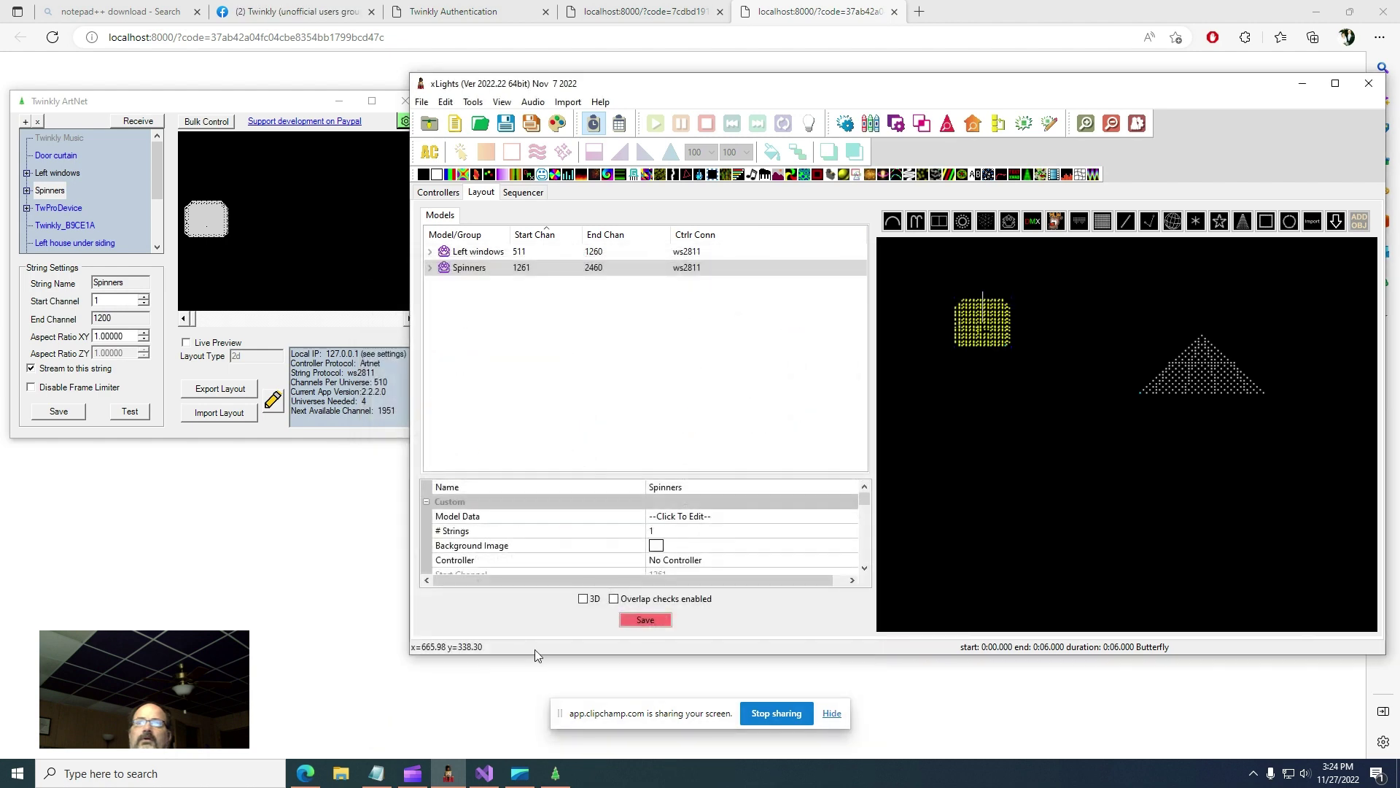
click(983, 471)
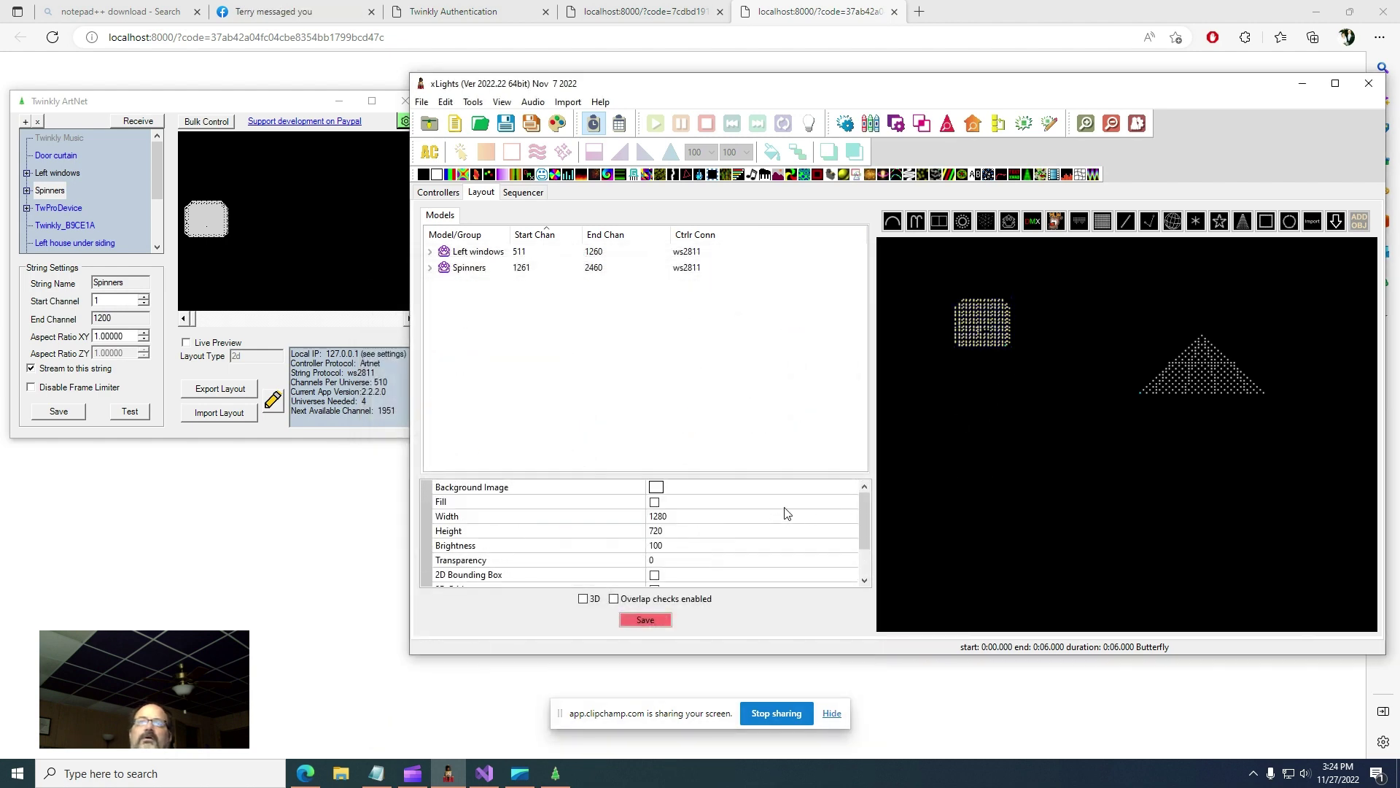
- Set the Left windows model's Controller to Use Start Channel
click(536, 252)
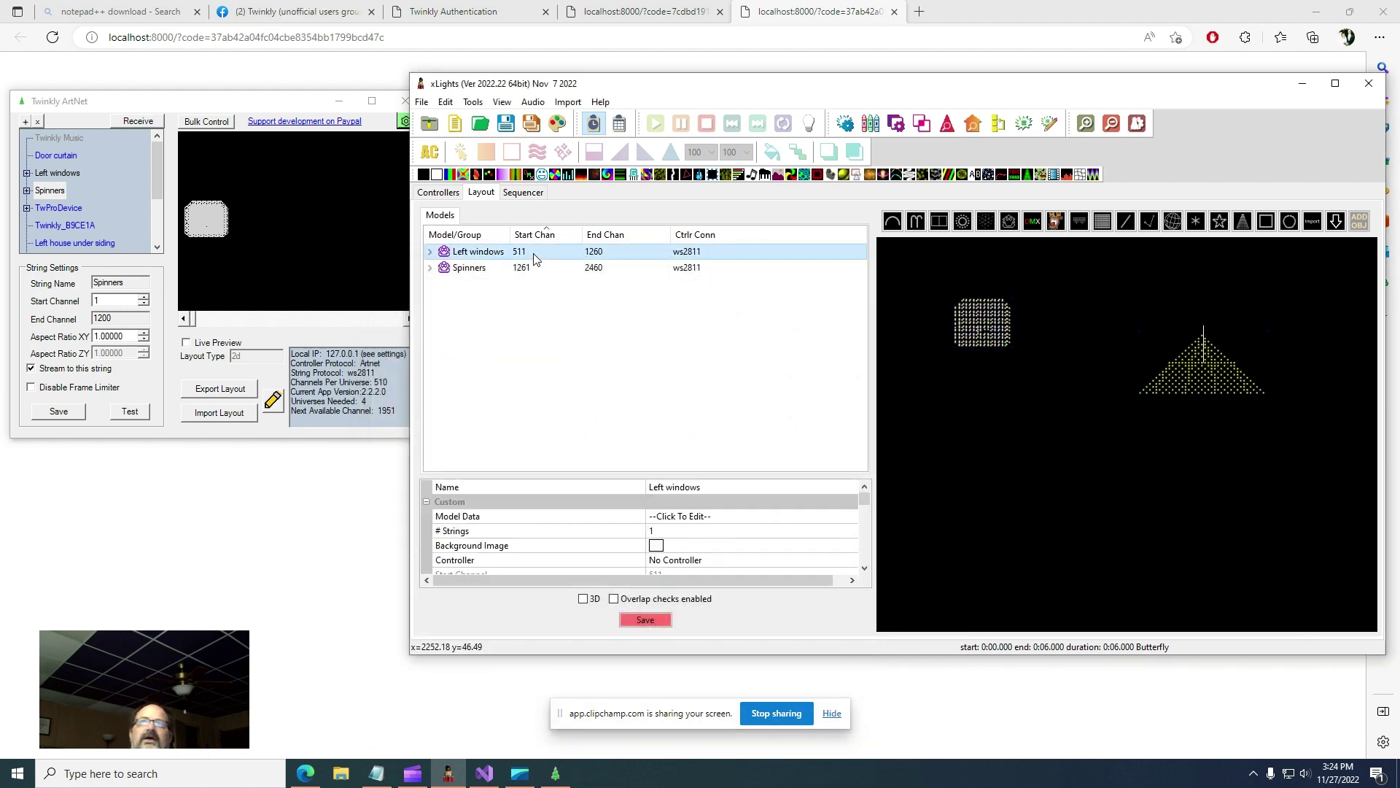
scroll(720, 526, down, 1)
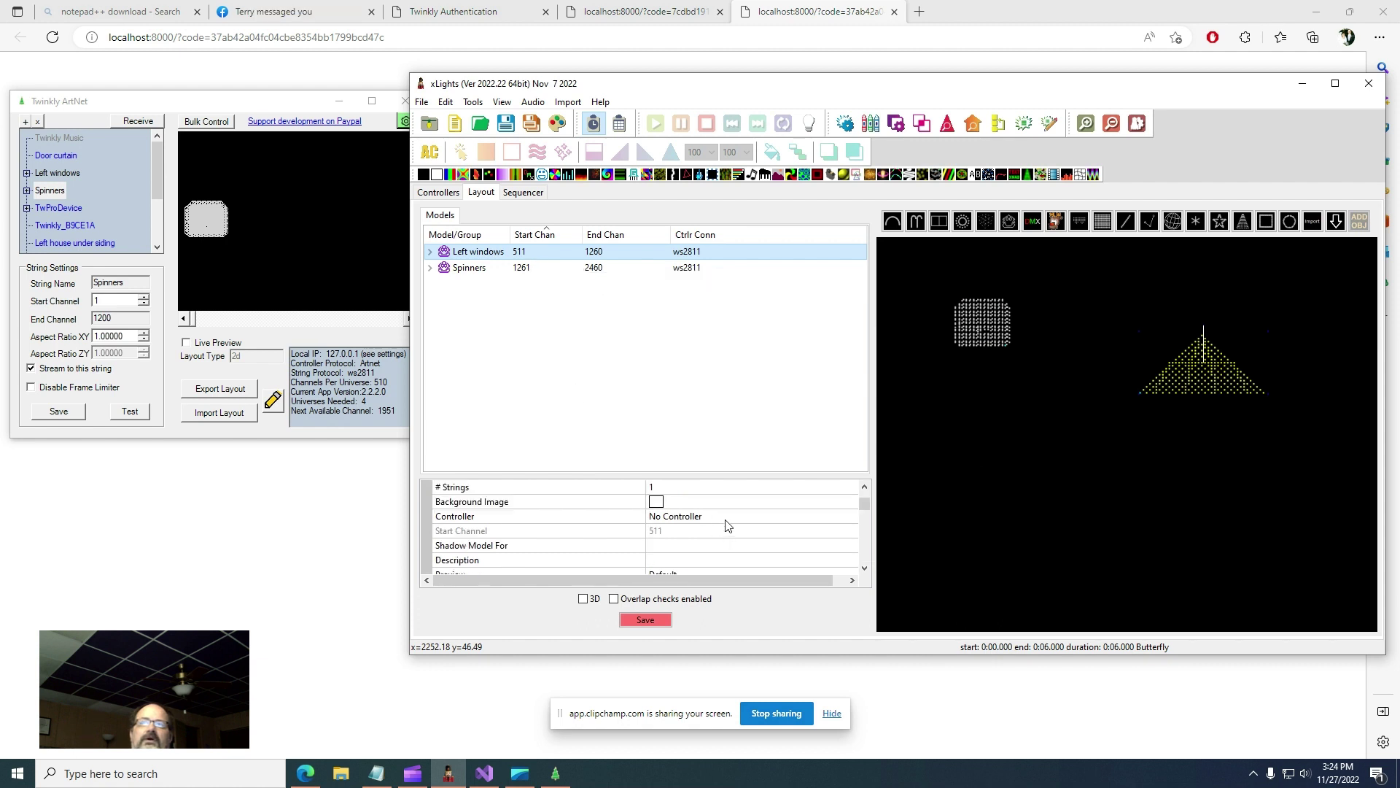
click(735, 517)
click(850, 516)
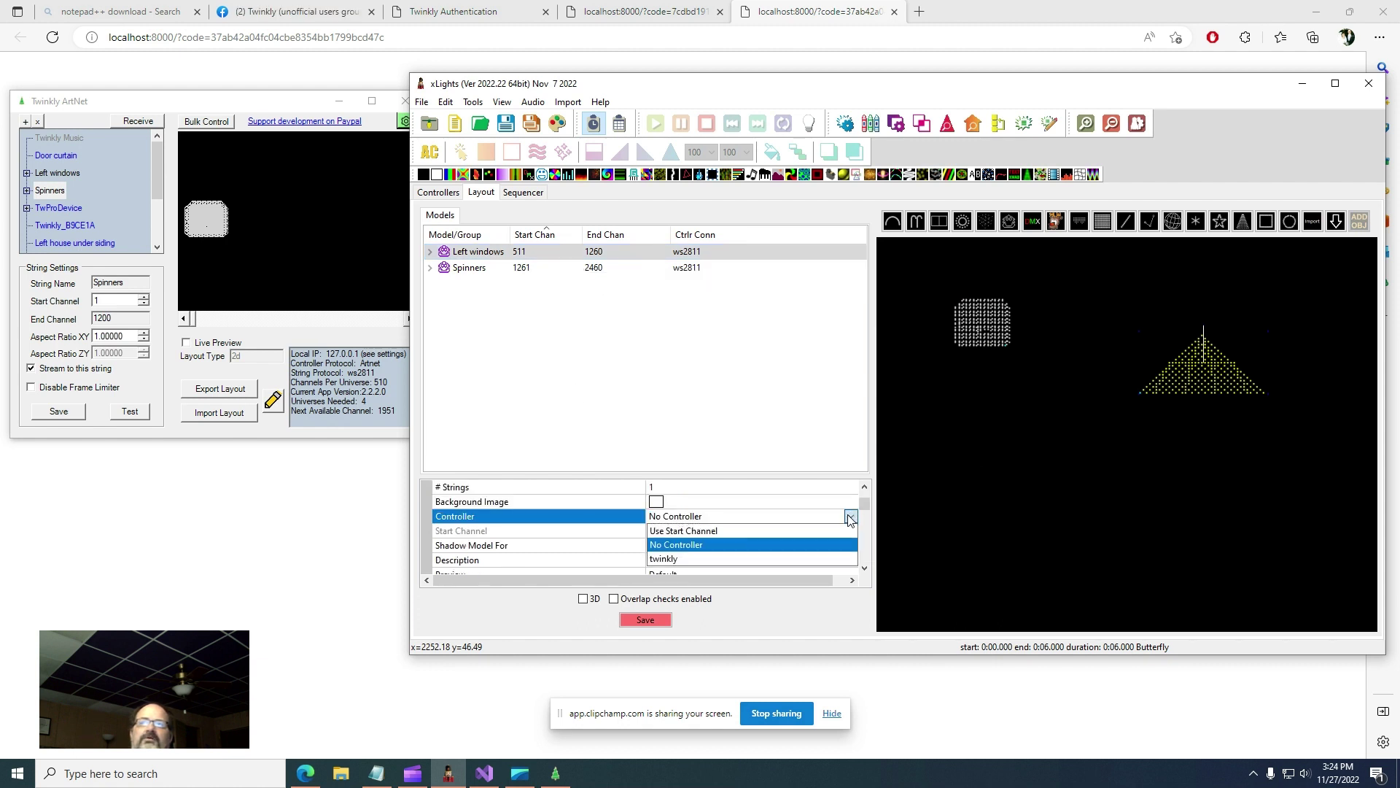
click(767, 534)
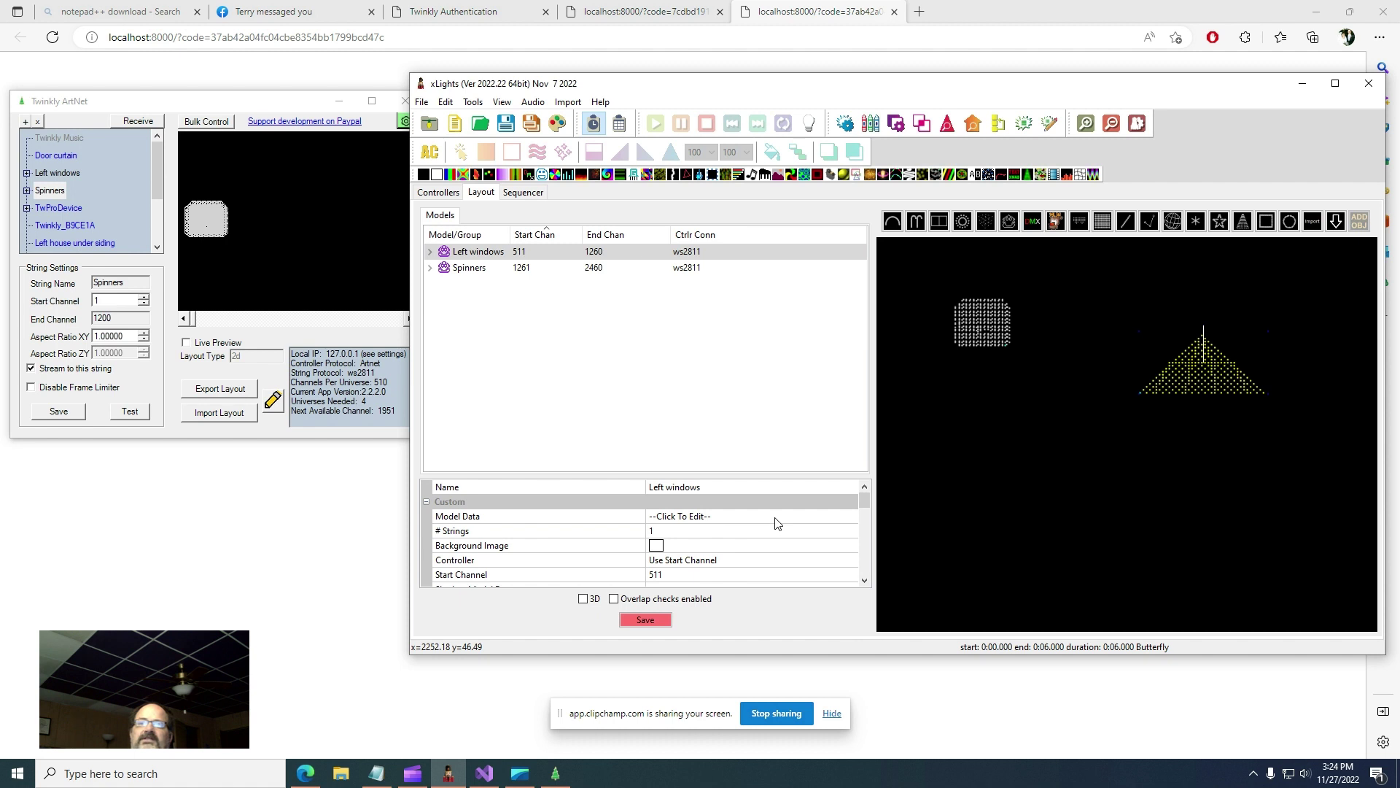
- Replace the Left windows start channel 511 with !twinkly:1
click(777, 523)
click(700, 574)
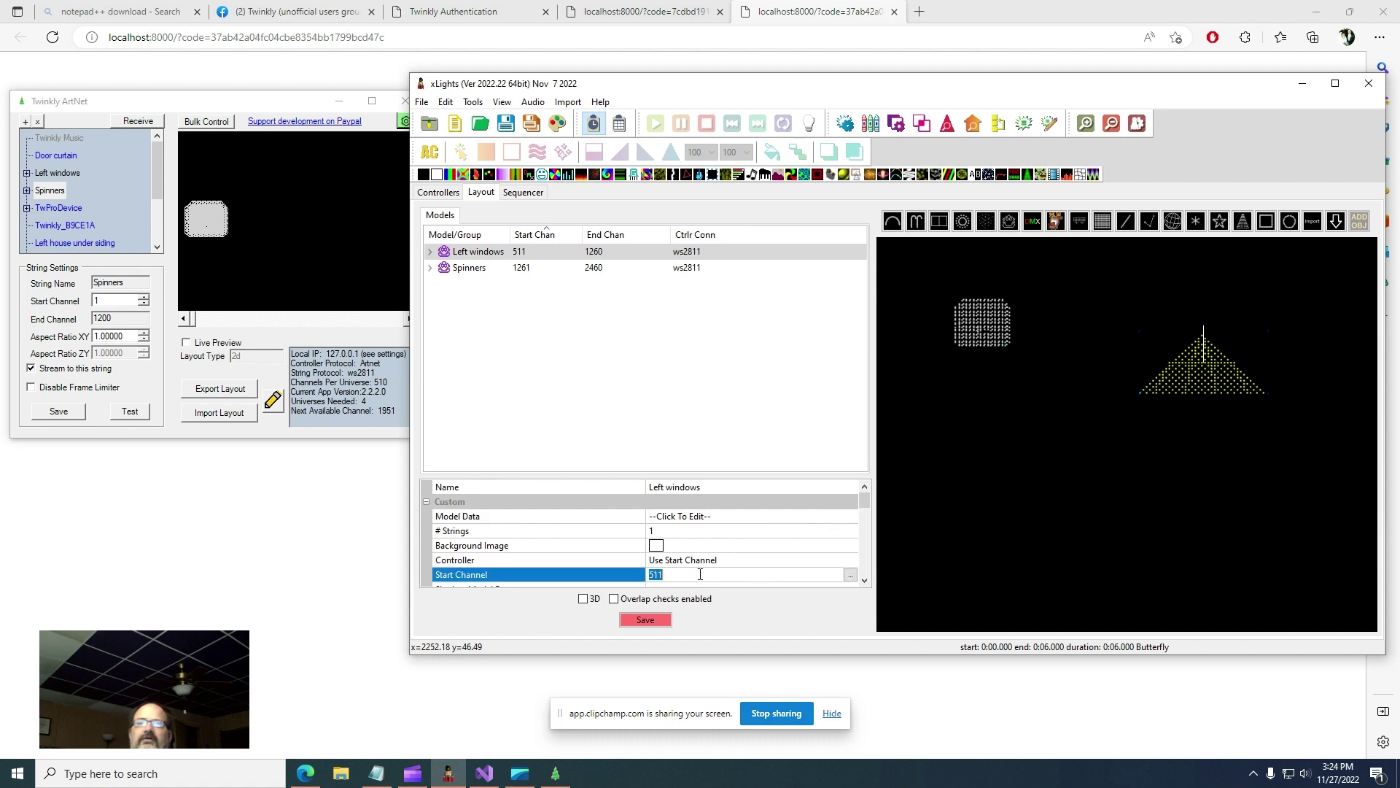
click(851, 576)
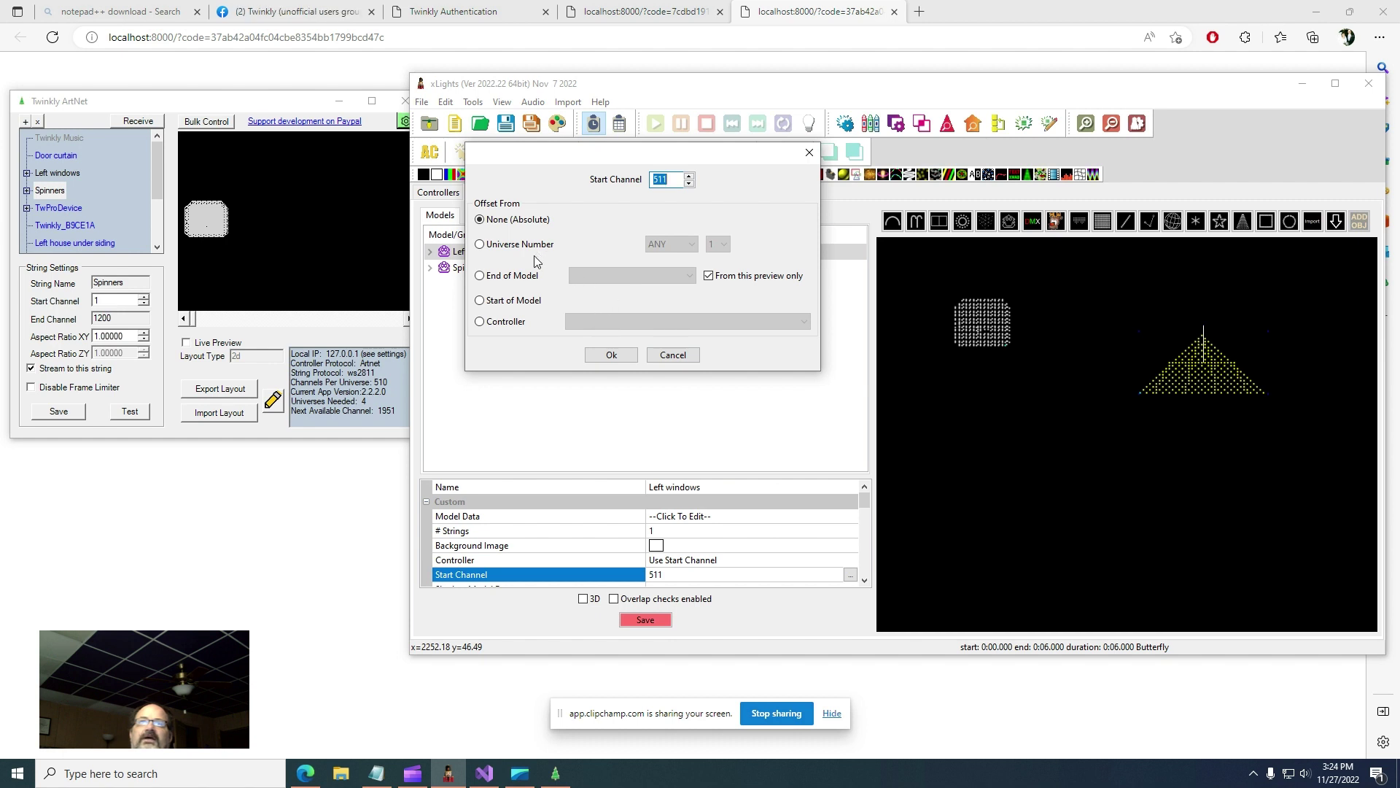
click(809, 152)
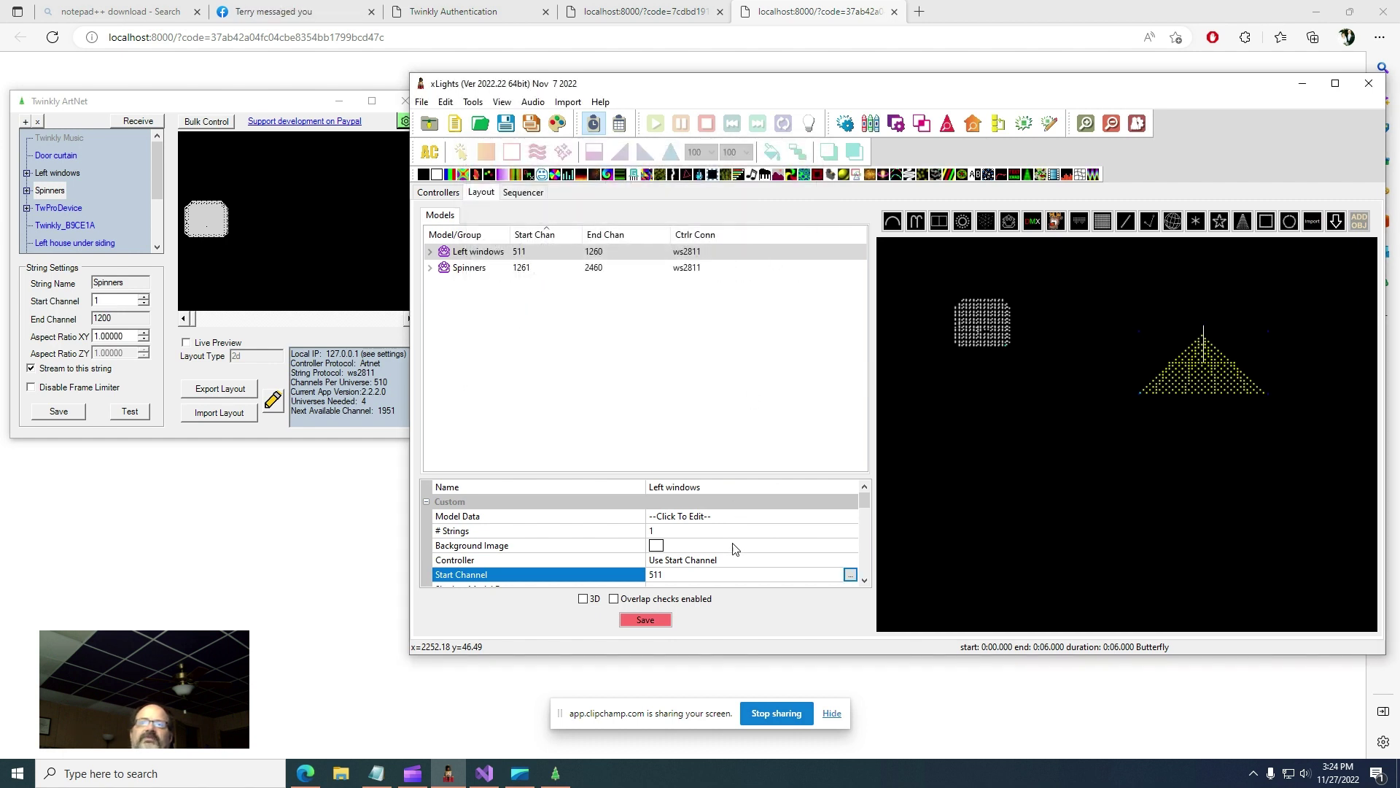
scroll(733, 551, down, 1)
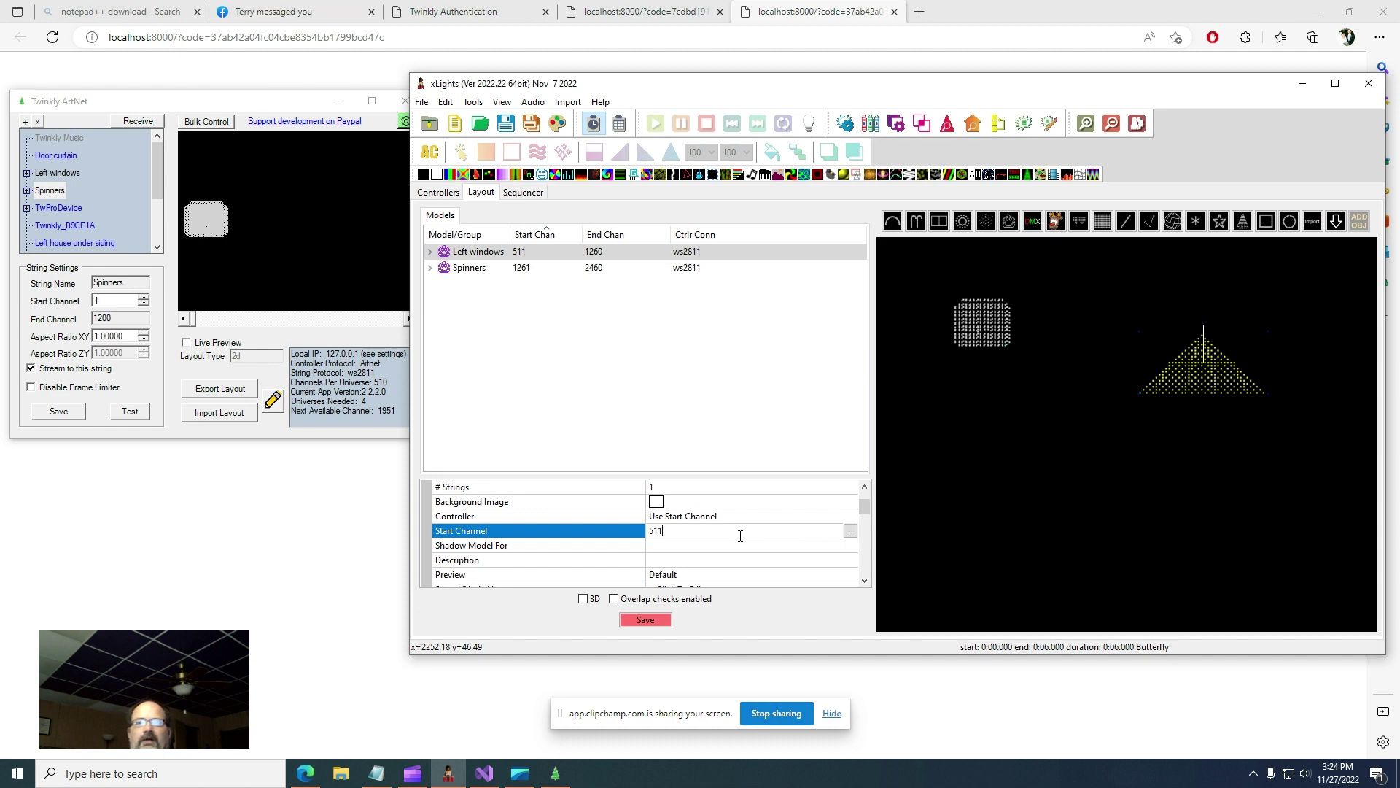
key(BackSpace)
key(BackSpace)
key(BackSpace)
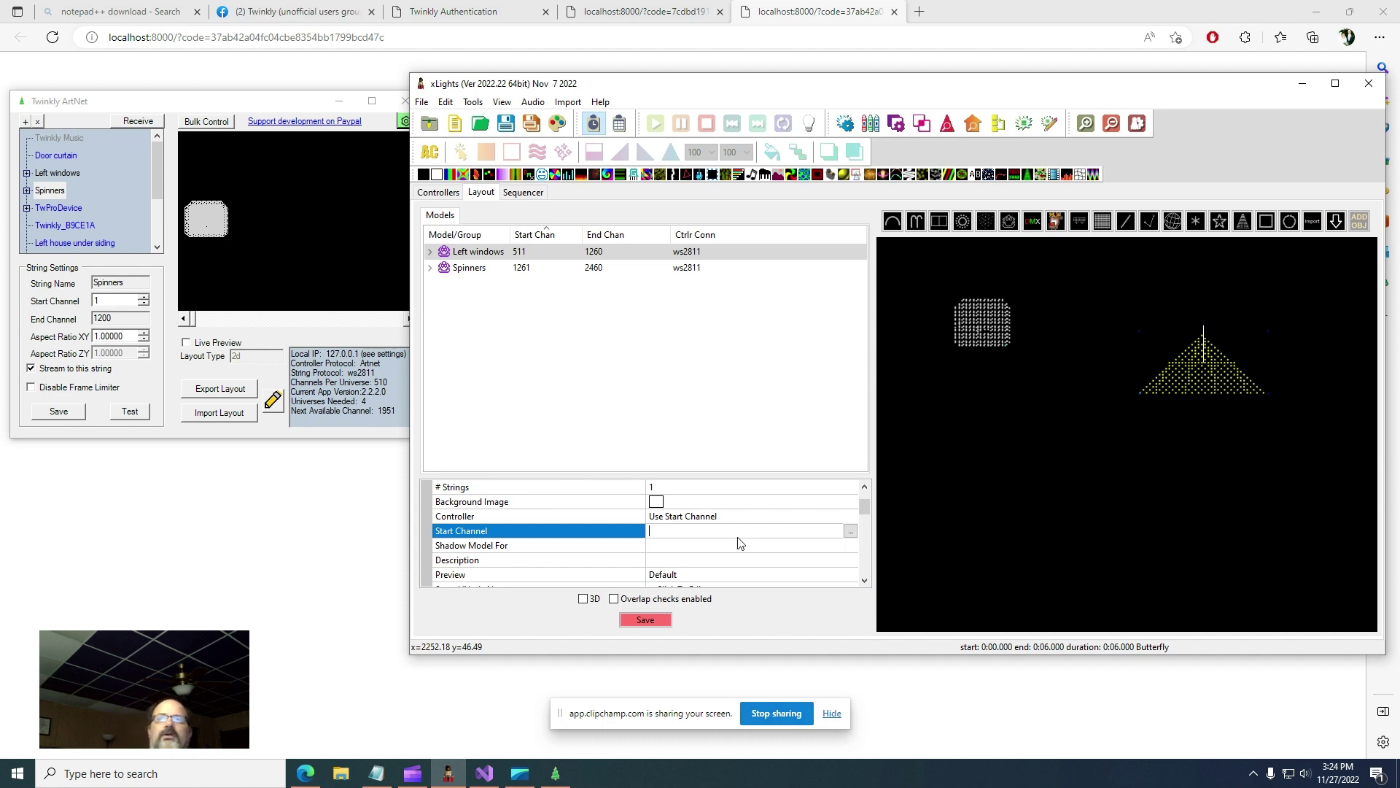
text(!)
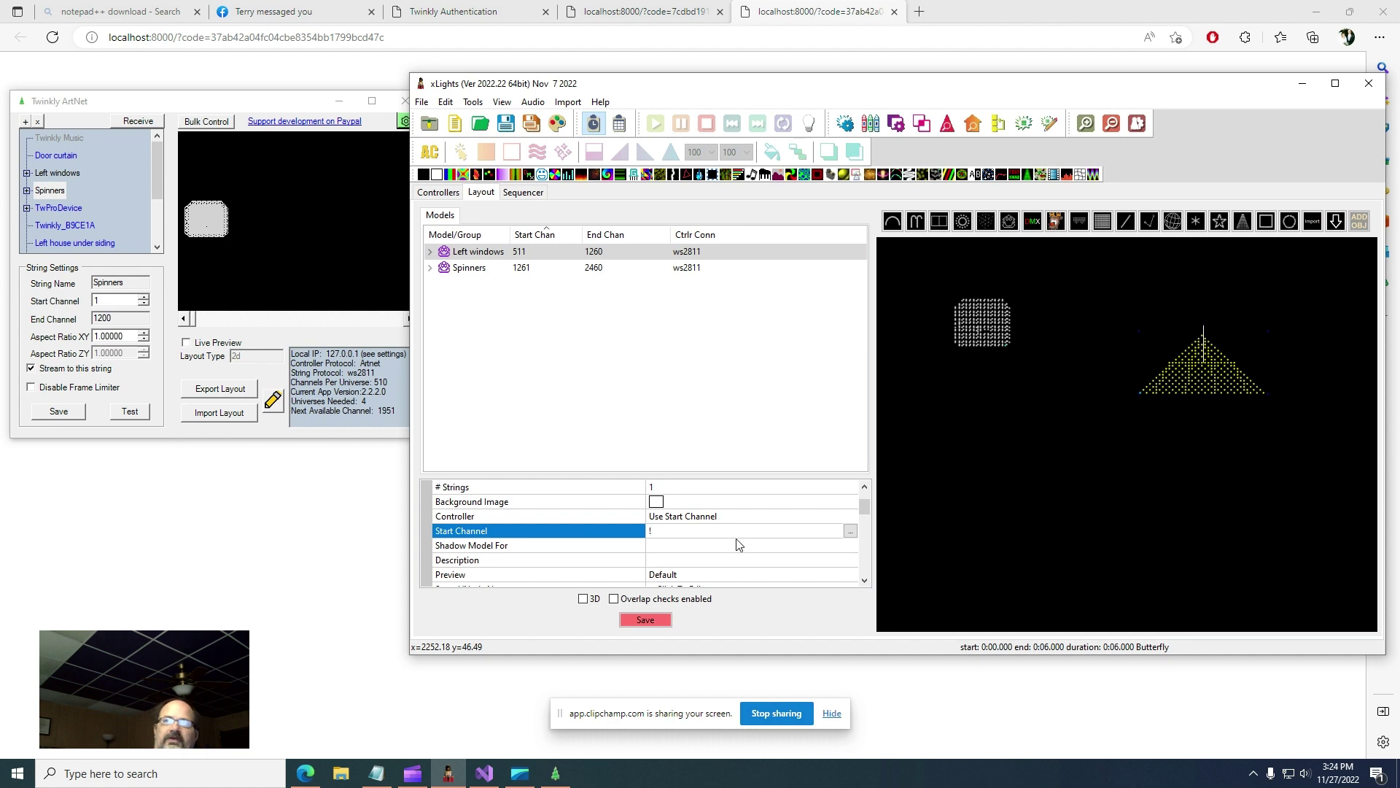
text(twinkly:1)
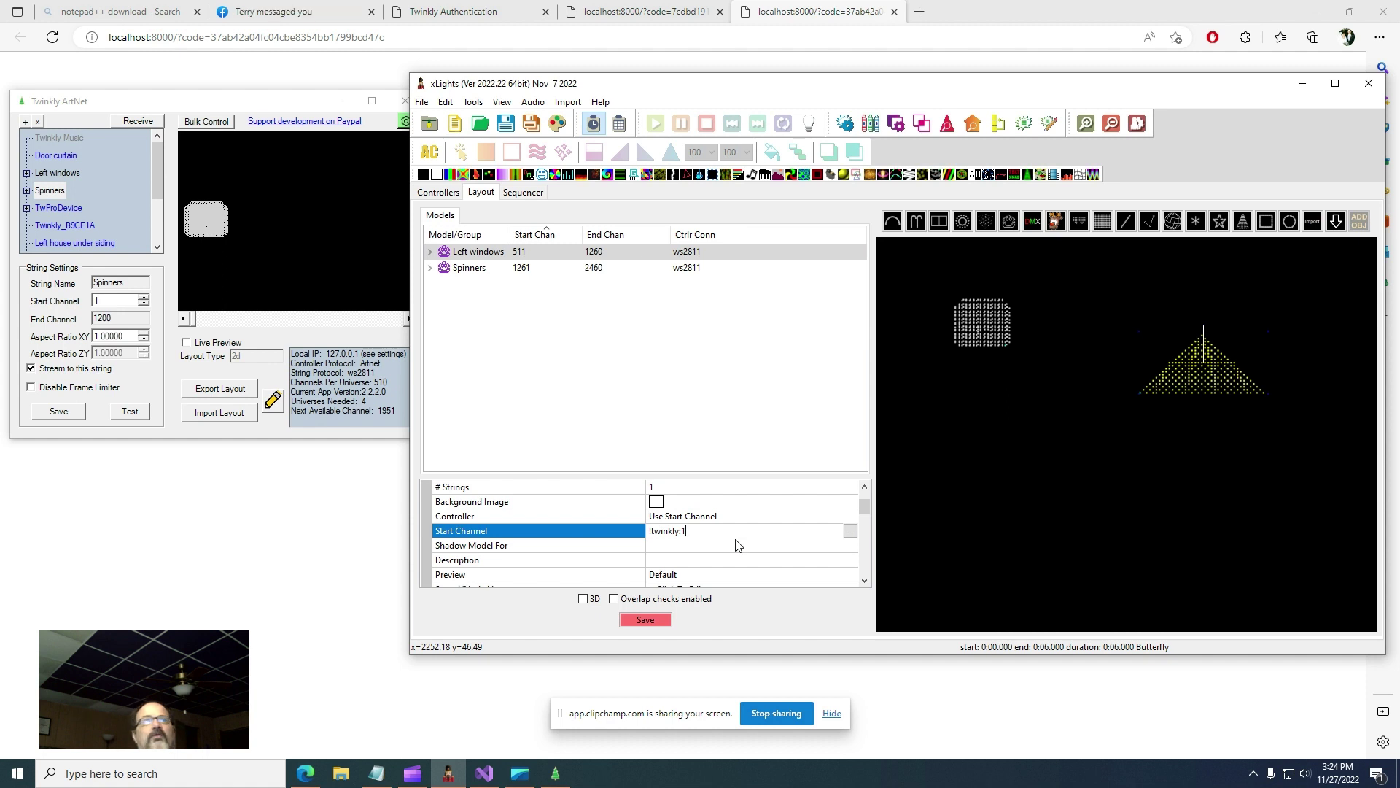
key(Return)
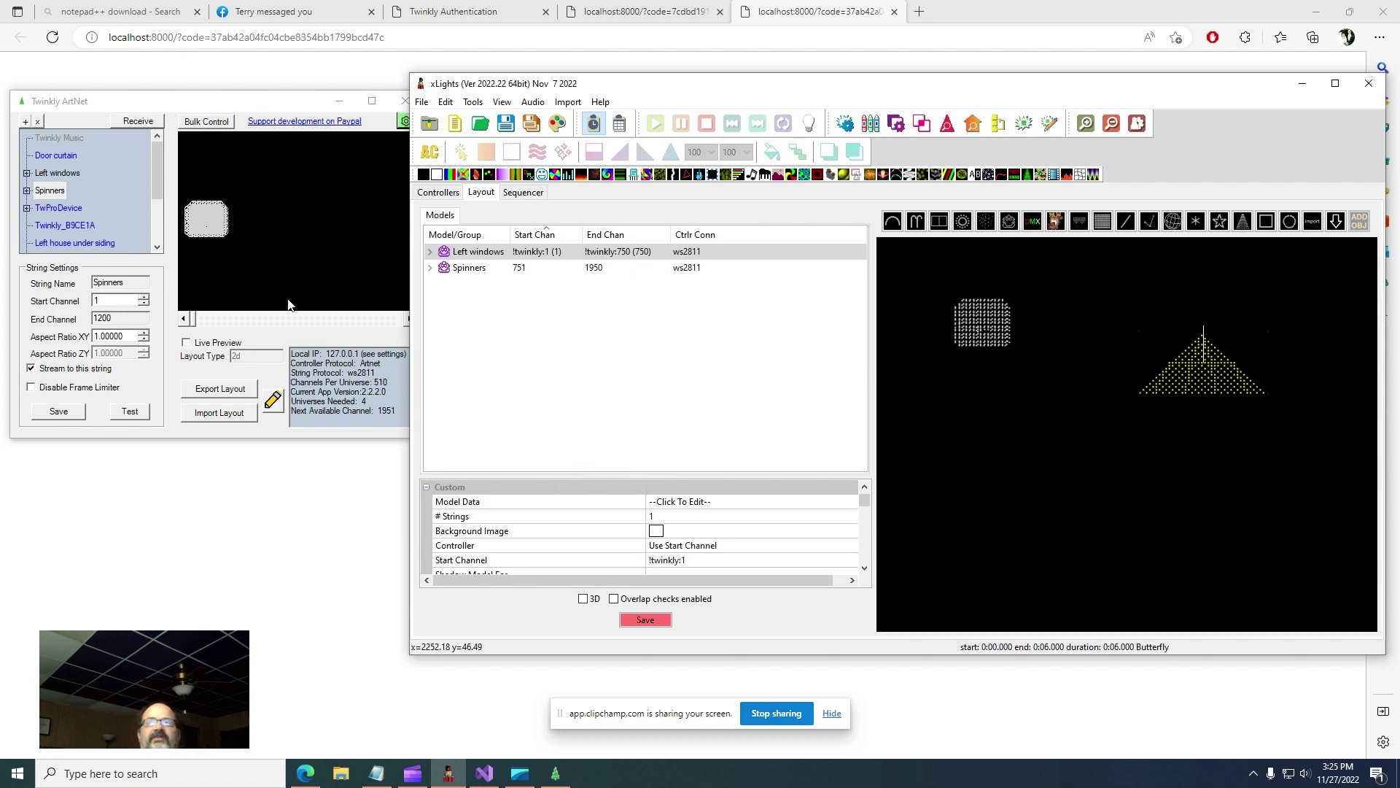
- Confirm Left windows starts at 1201 in Twinkly ArtNet, then set its xLights start channel to !twinkly:1201
click(64, 175)
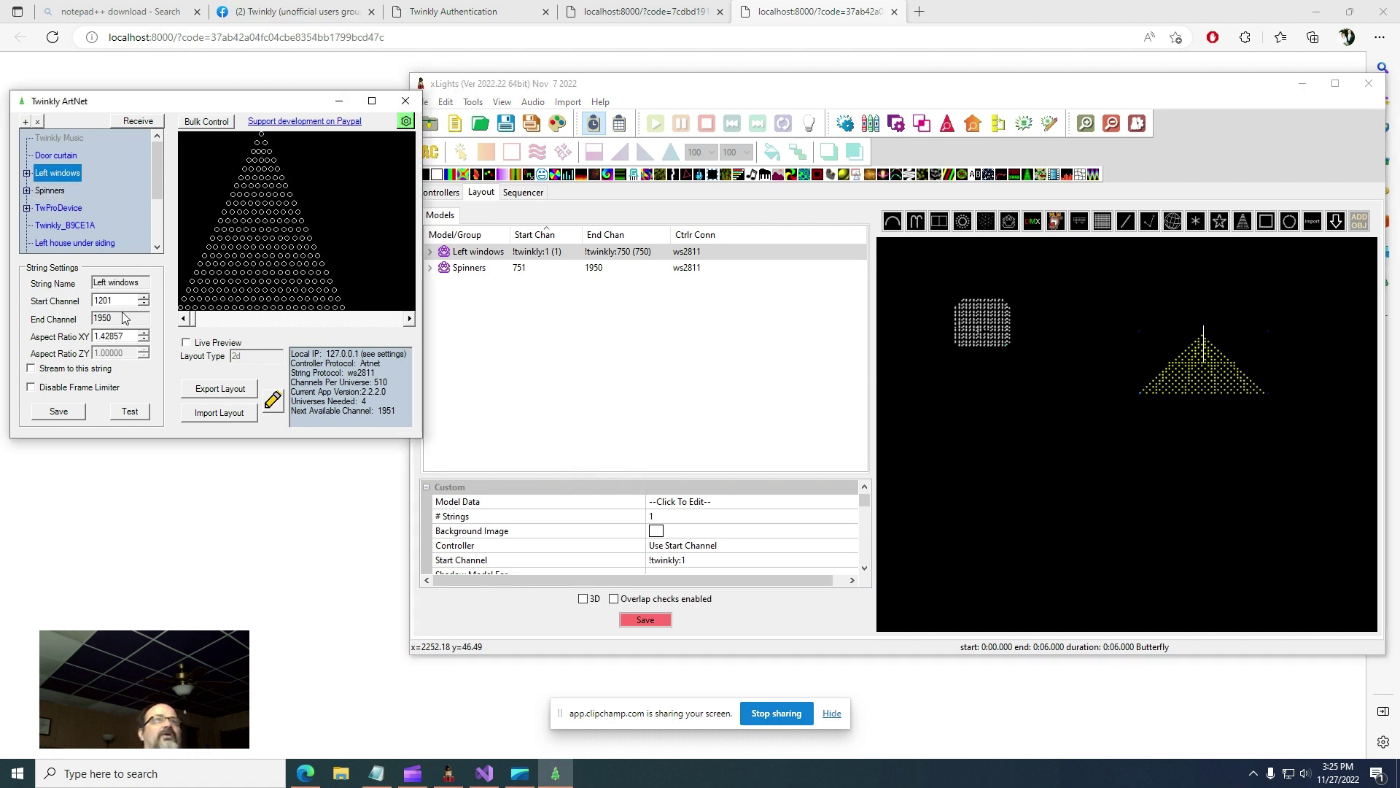
click(710, 560)
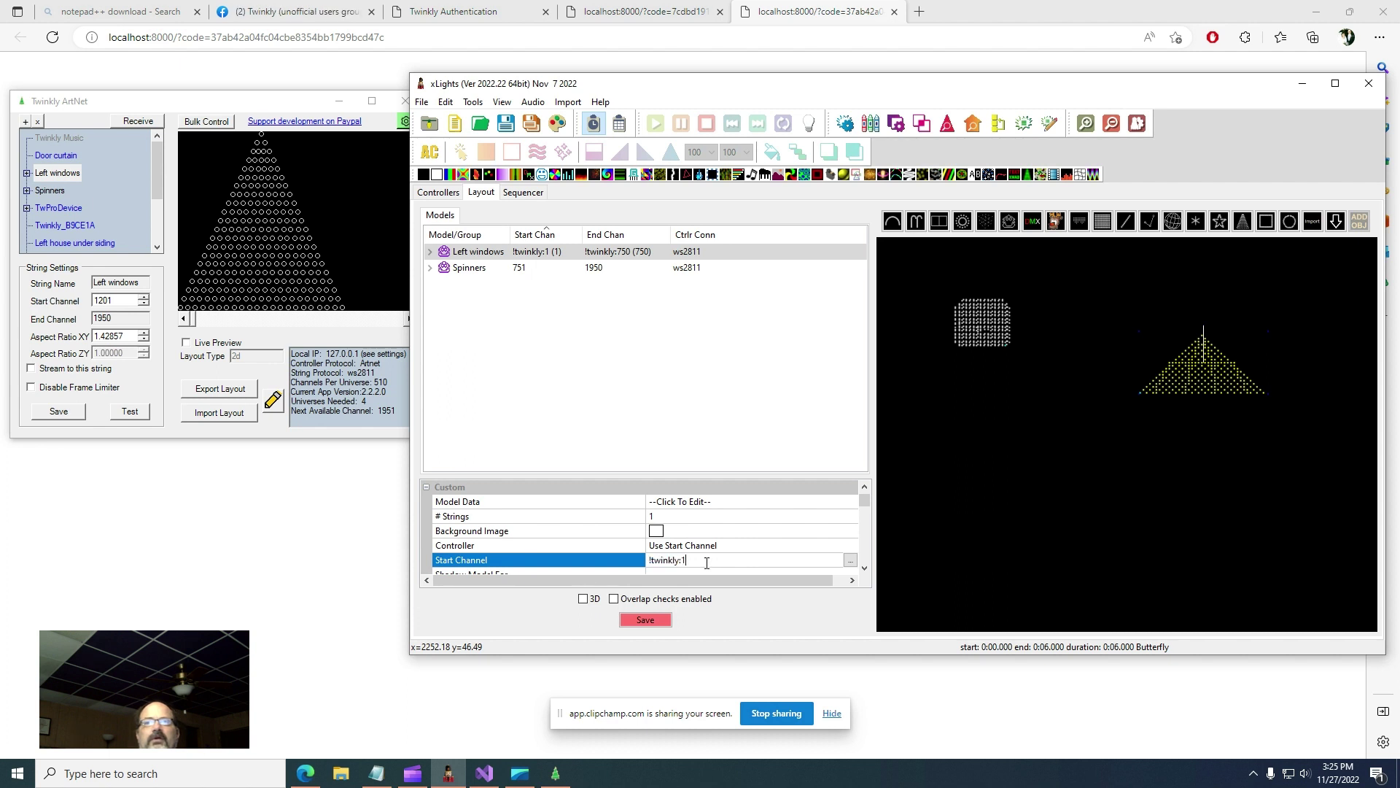
text(201)
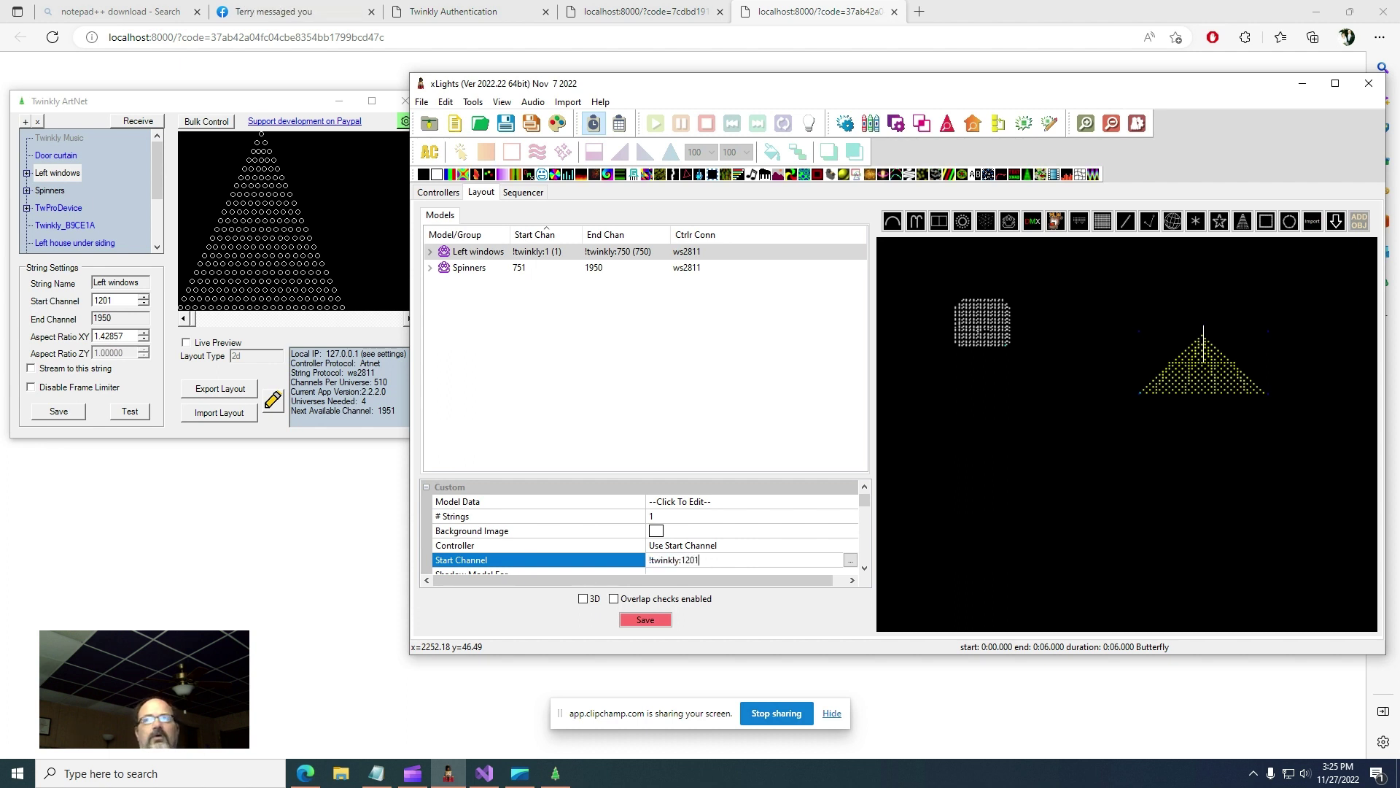
key(Return)
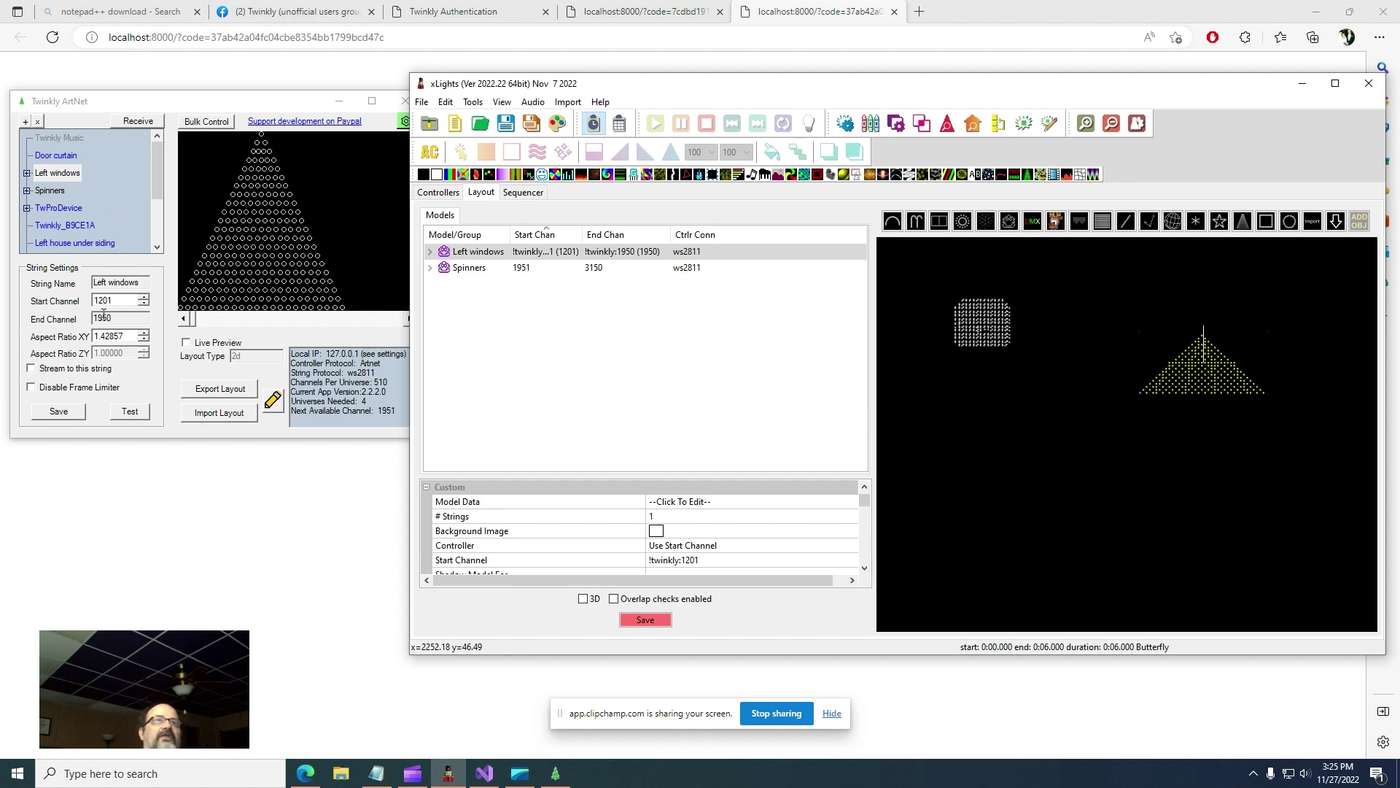
- Switch the Spinners model's controller setting from No Controller to Use Start Channel
click(478, 269)
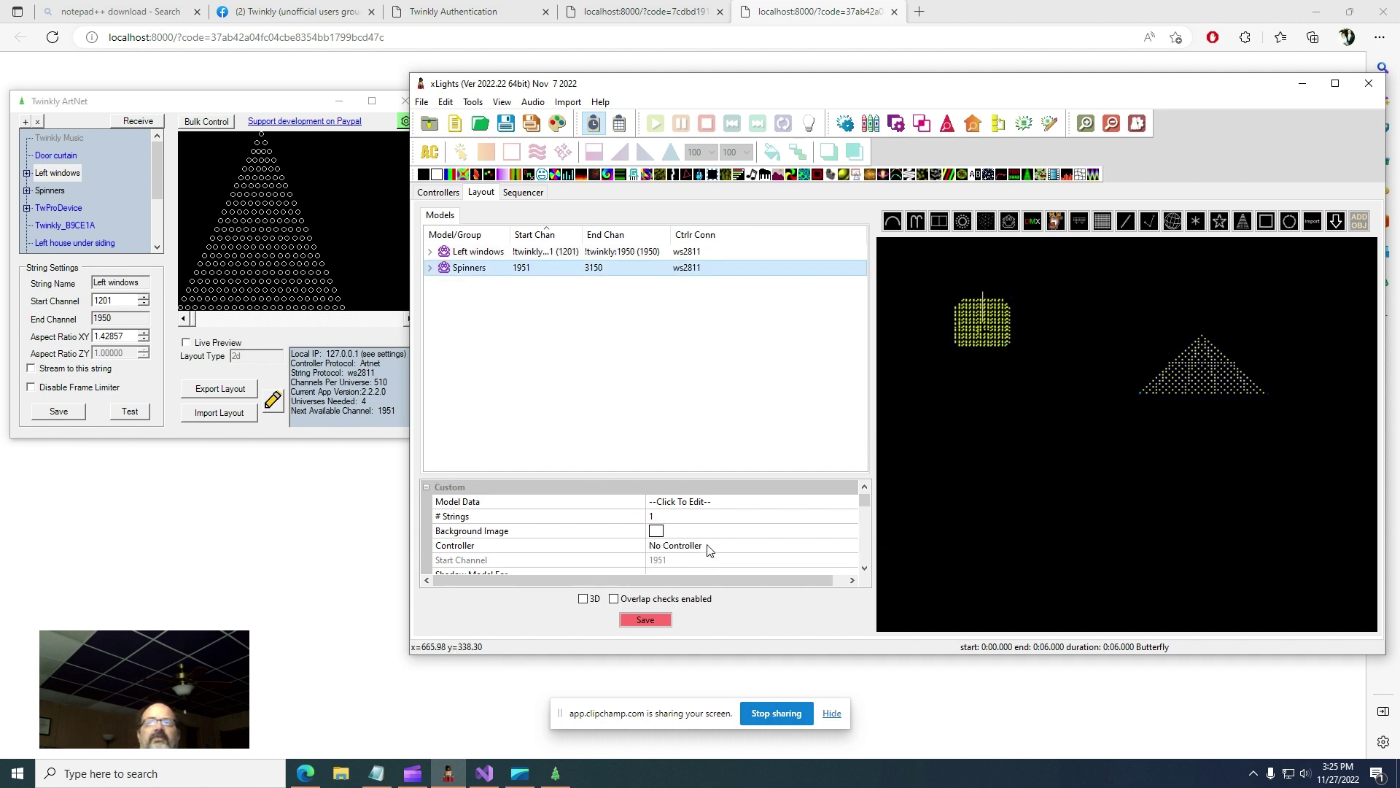
click(768, 543)
click(851, 546)
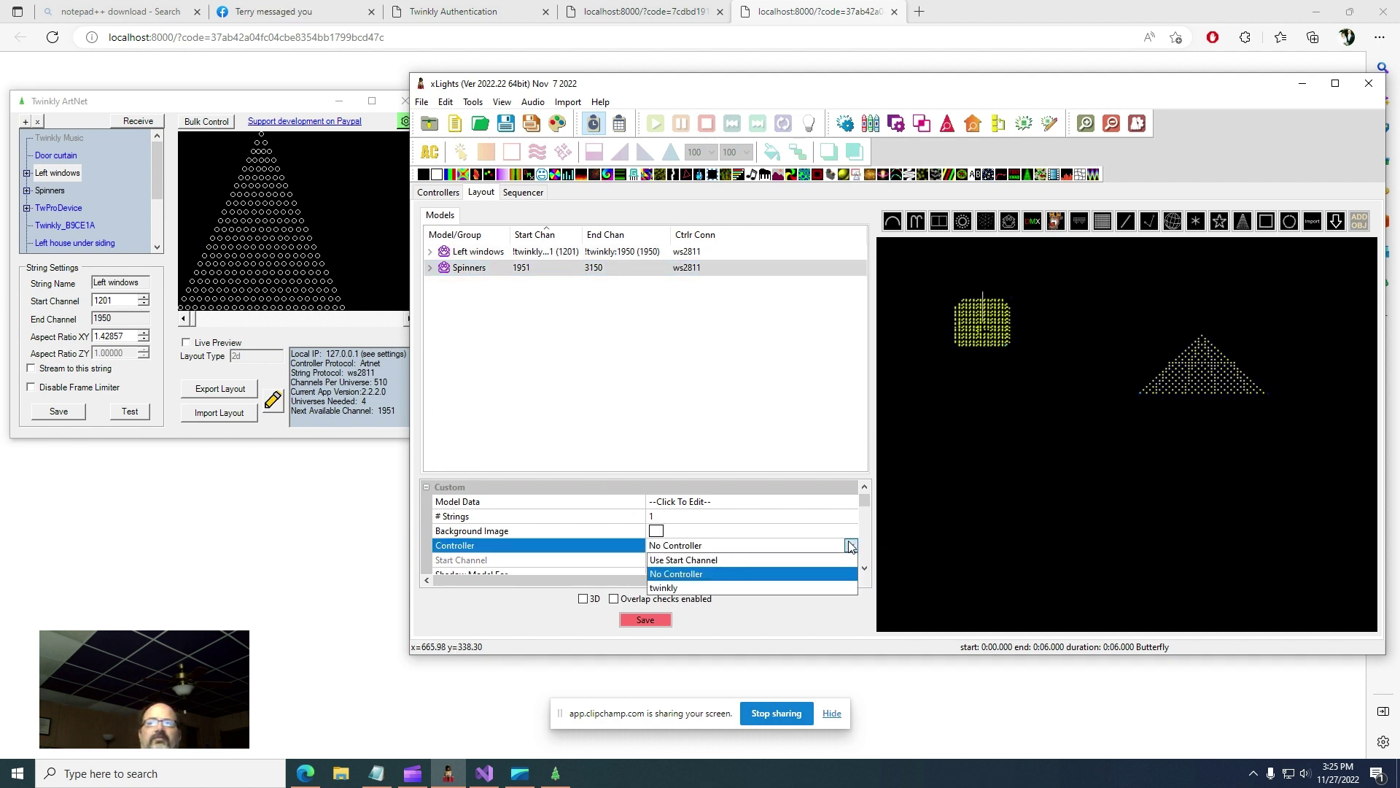
click(737, 559)
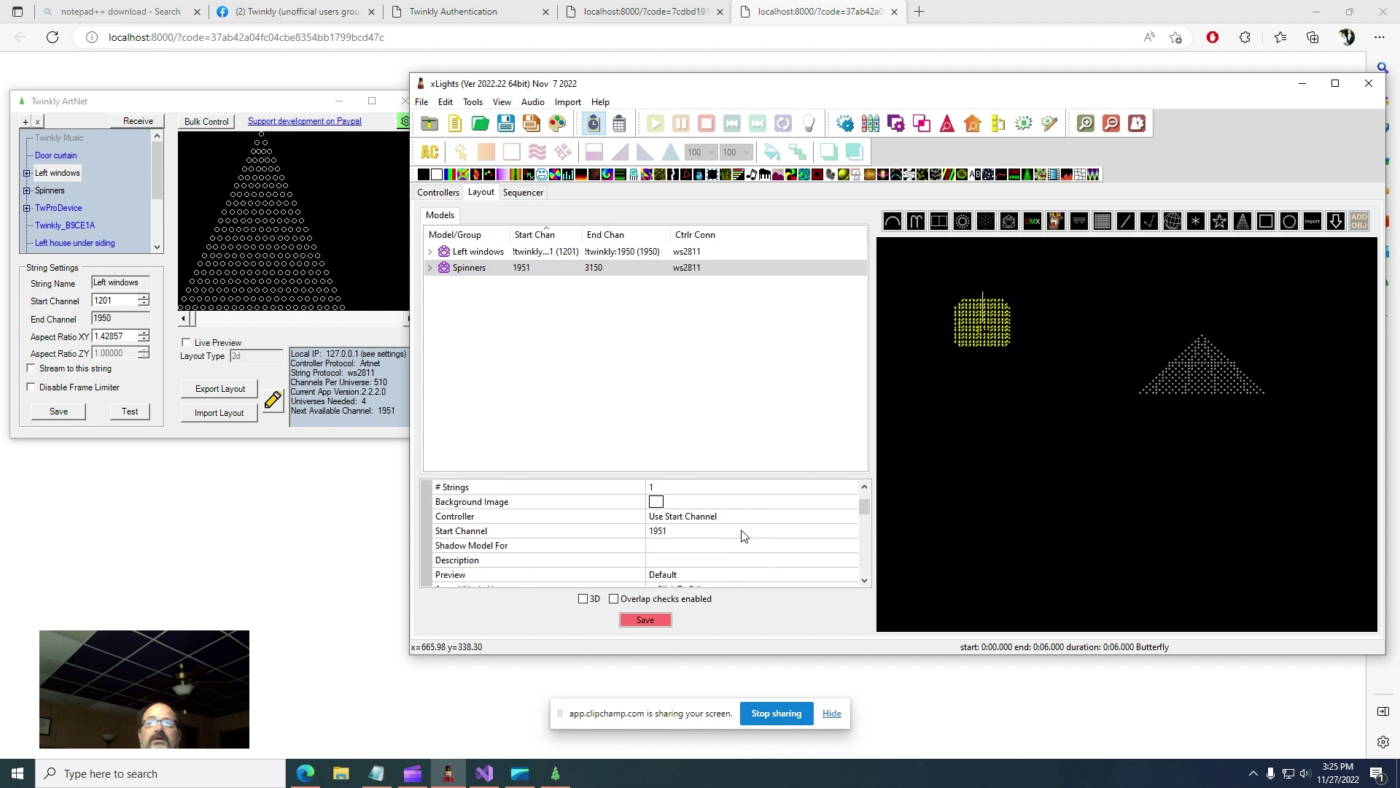
- Enter !artnet:1 as the Spinners start channel and dismiss the warning
click(743, 531)
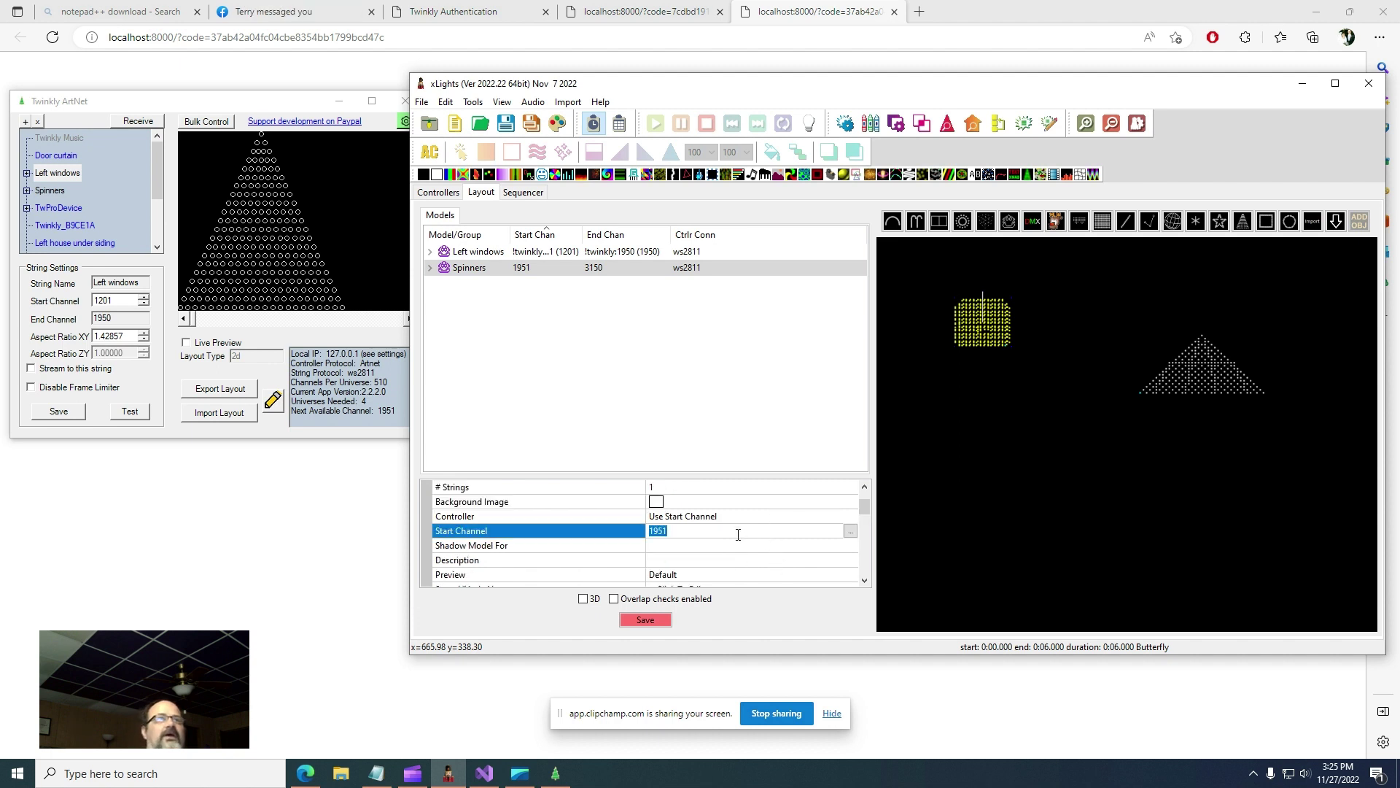
text(!artnet)
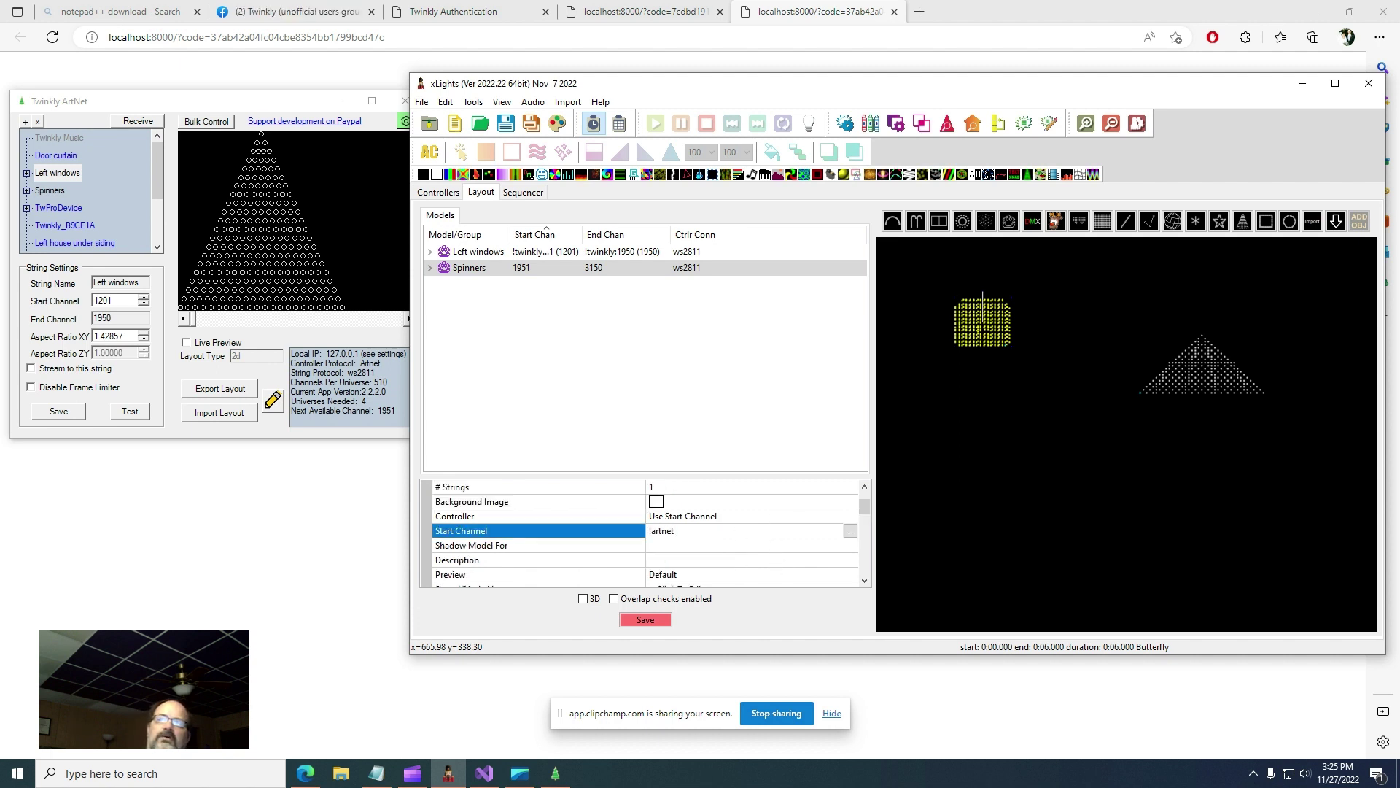
text(:)
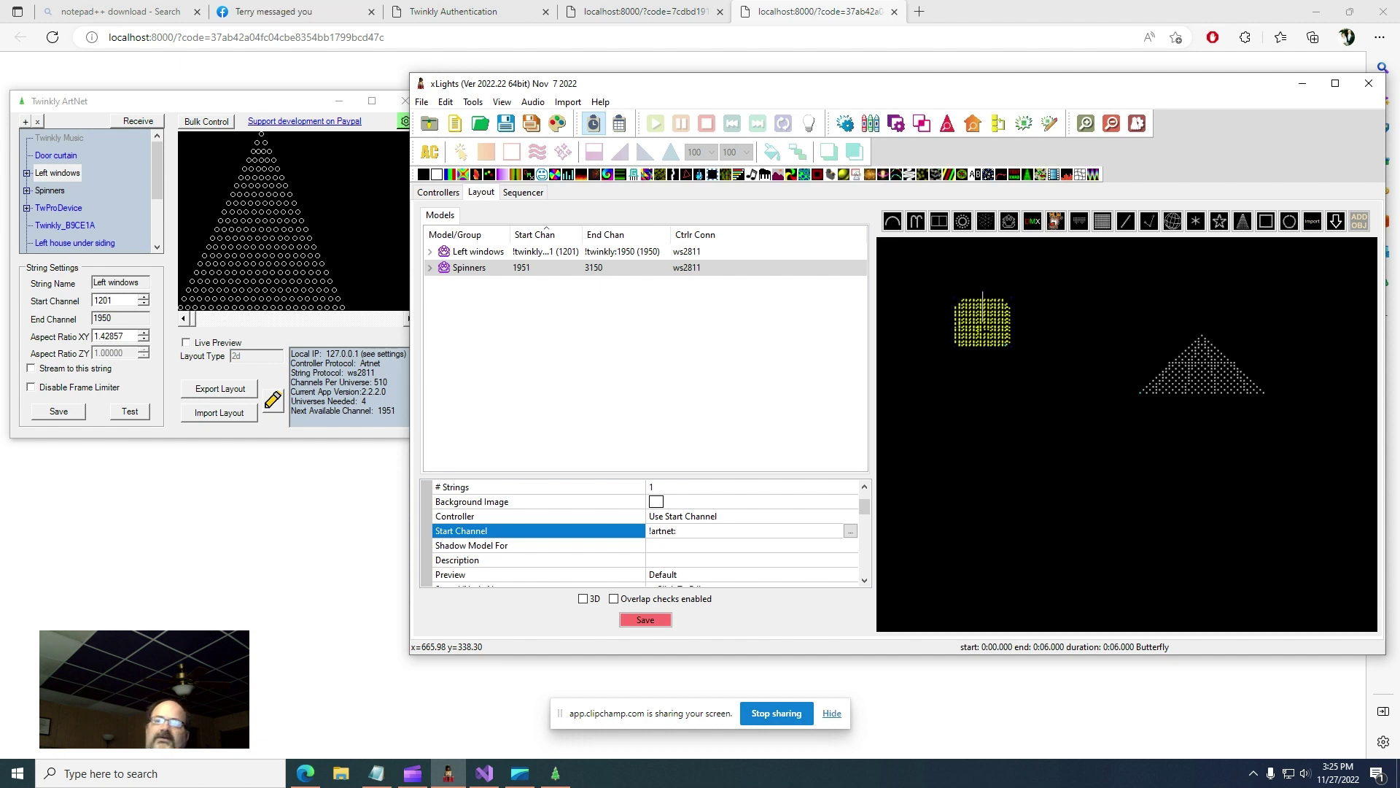
text(1)
key(Return)
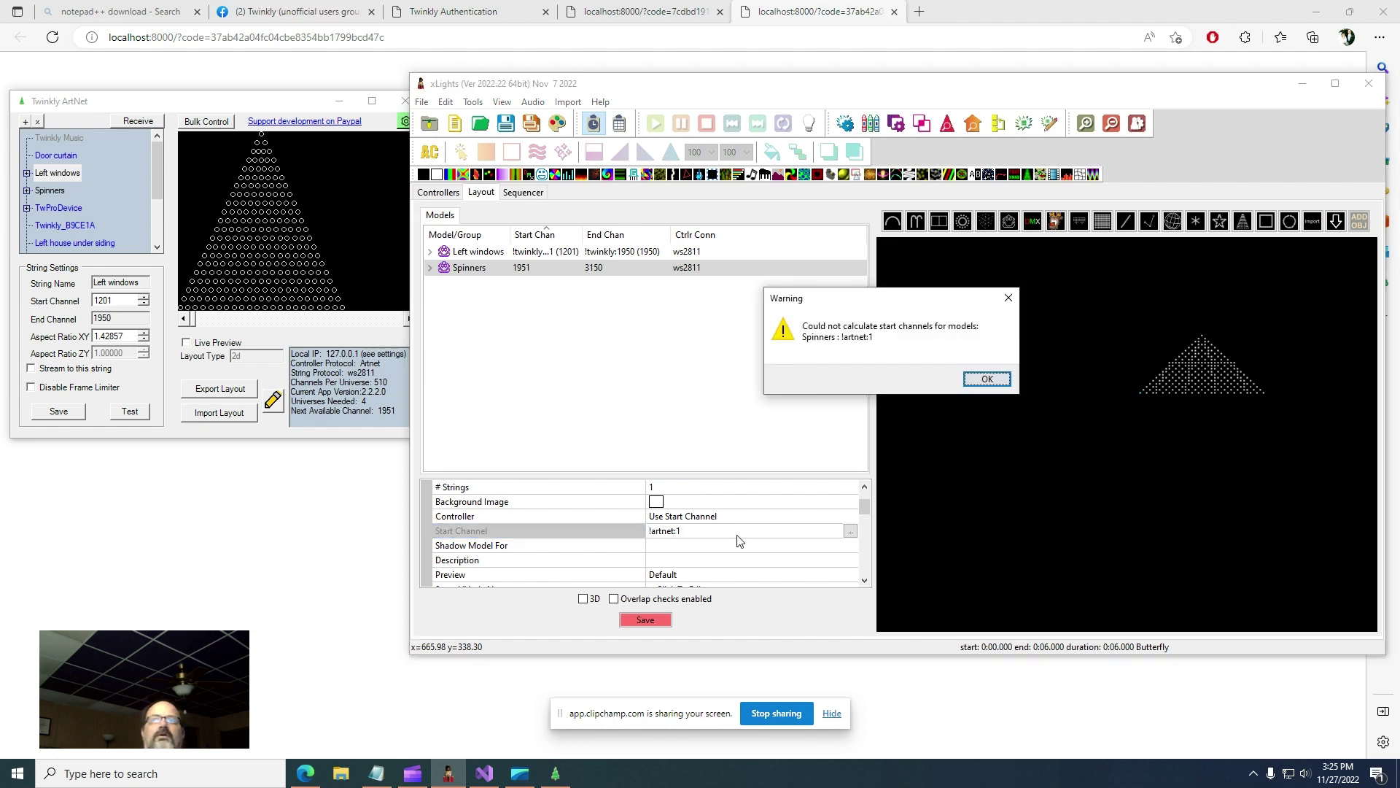
click(988, 380)
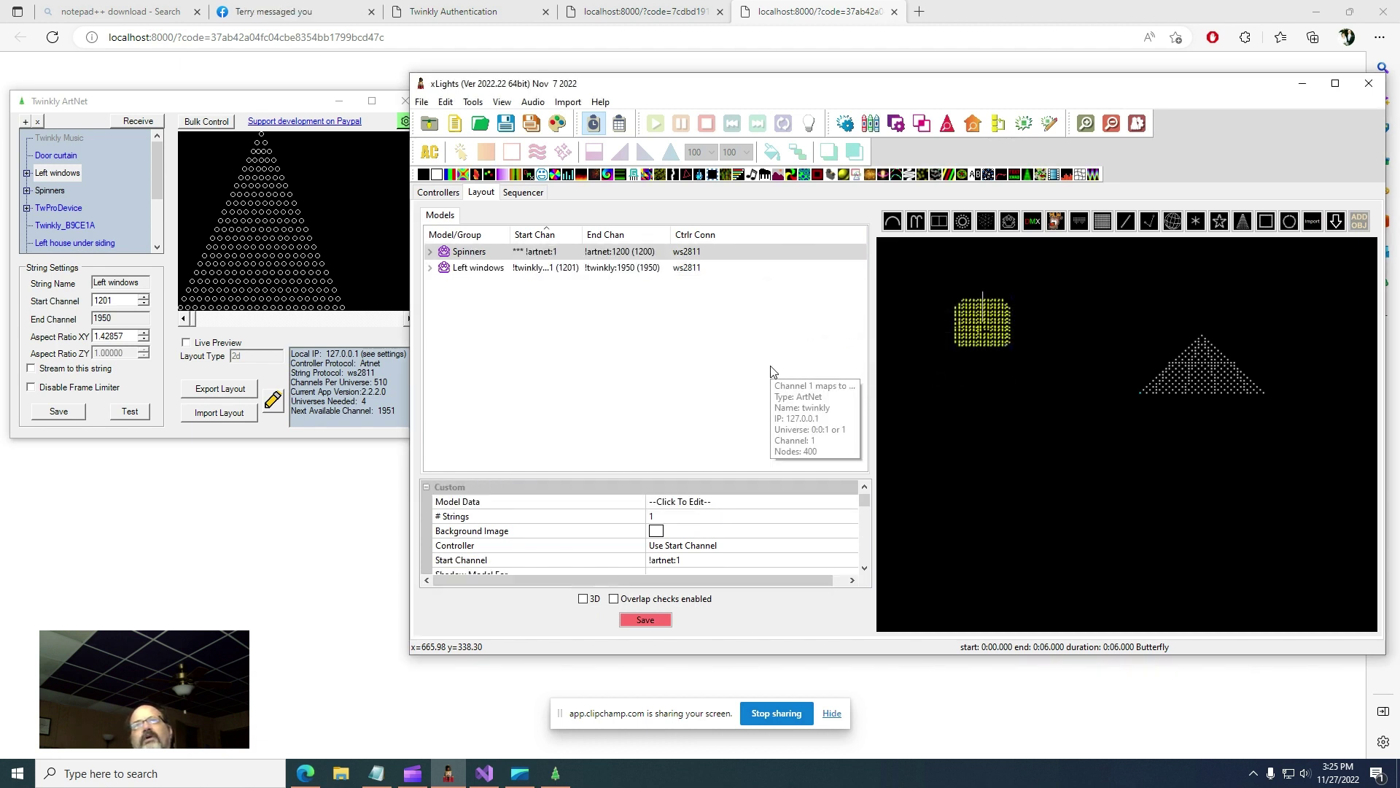
click(707, 560)
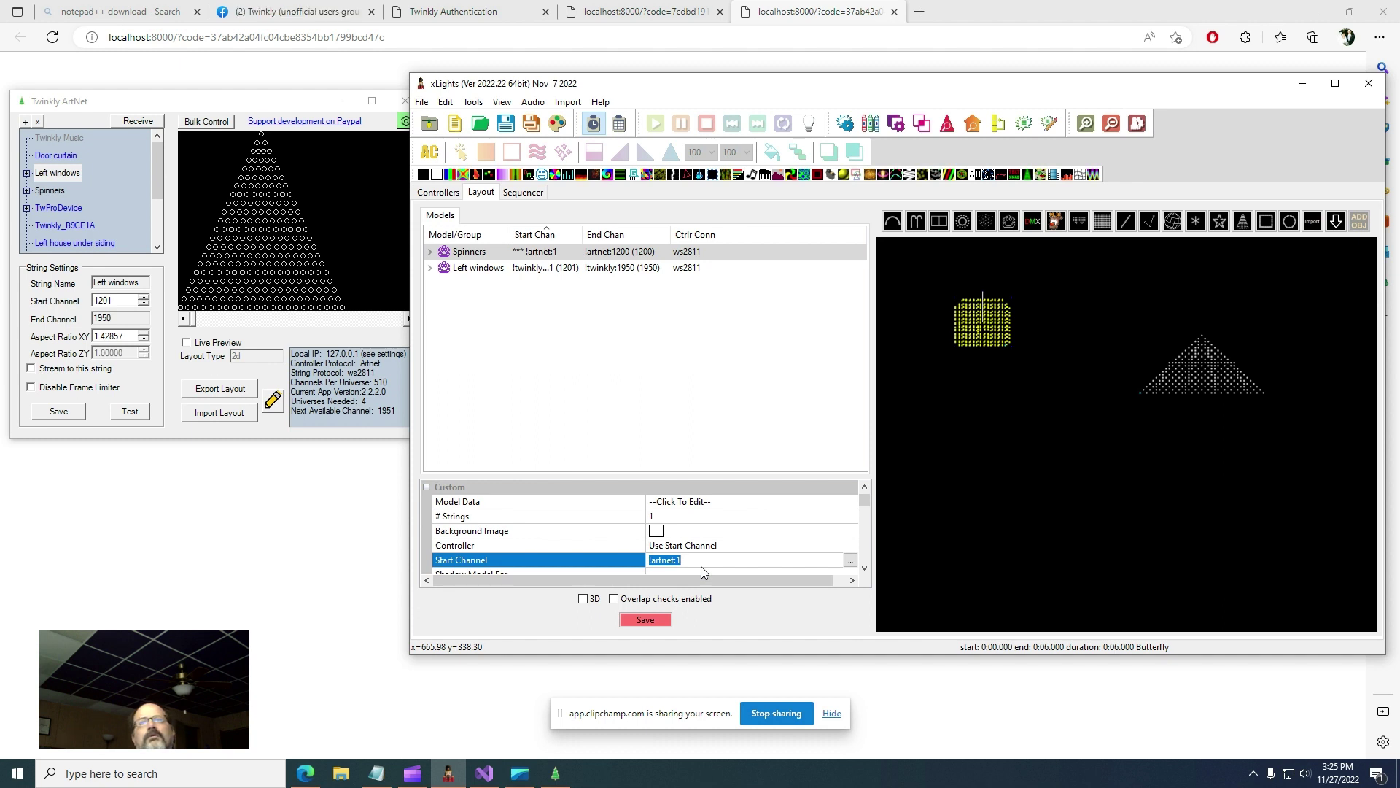
- Reselect the Spinners model and set its start channel to 1
click(709, 565)
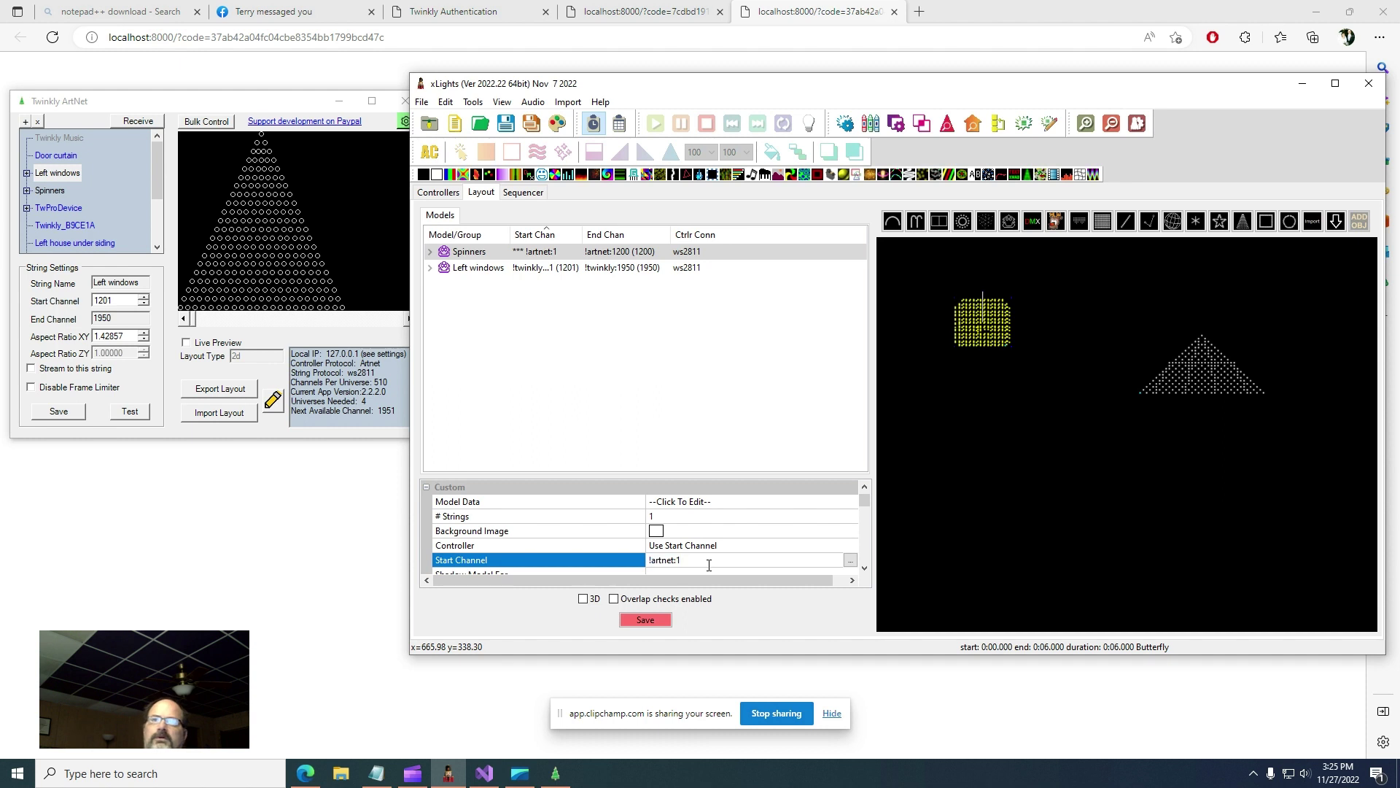
click(685, 415)
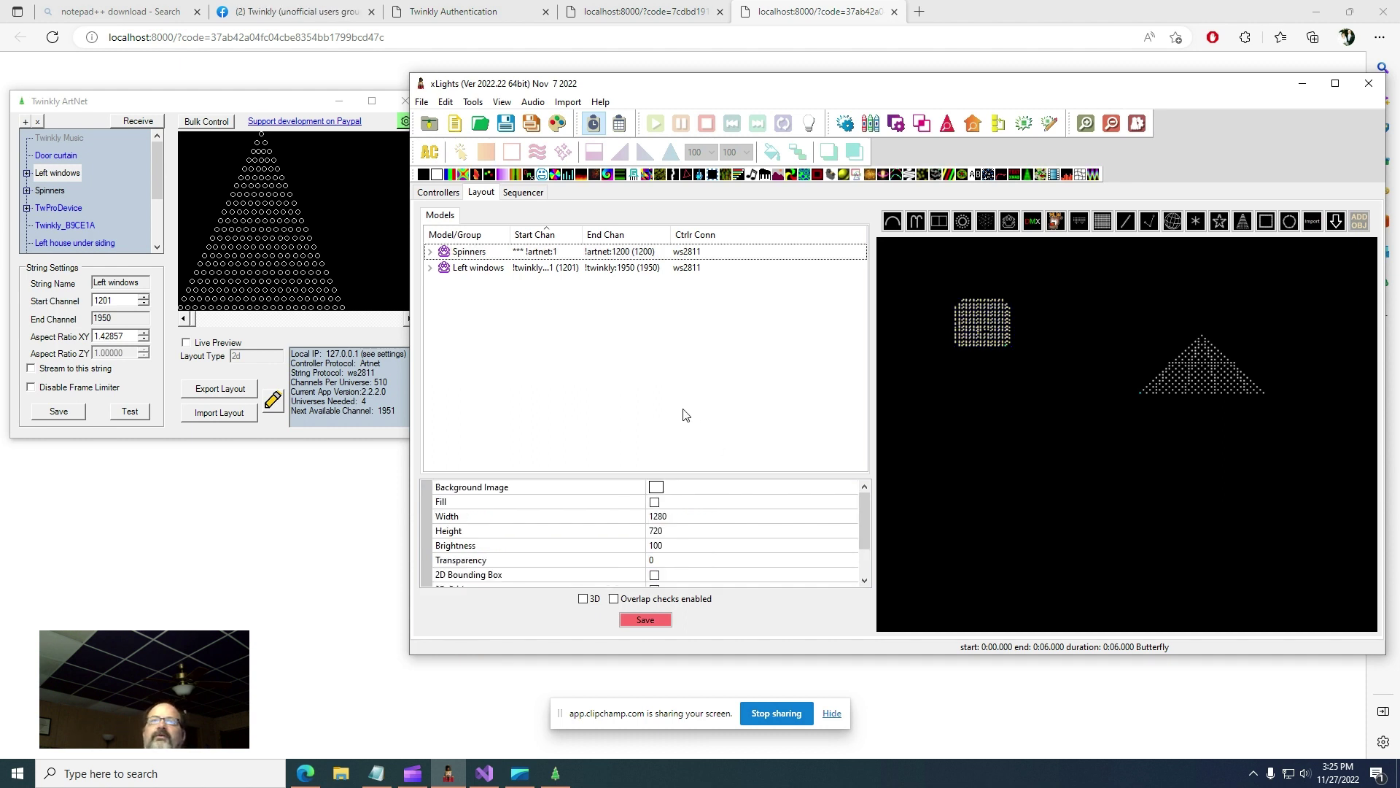
click(525, 255)
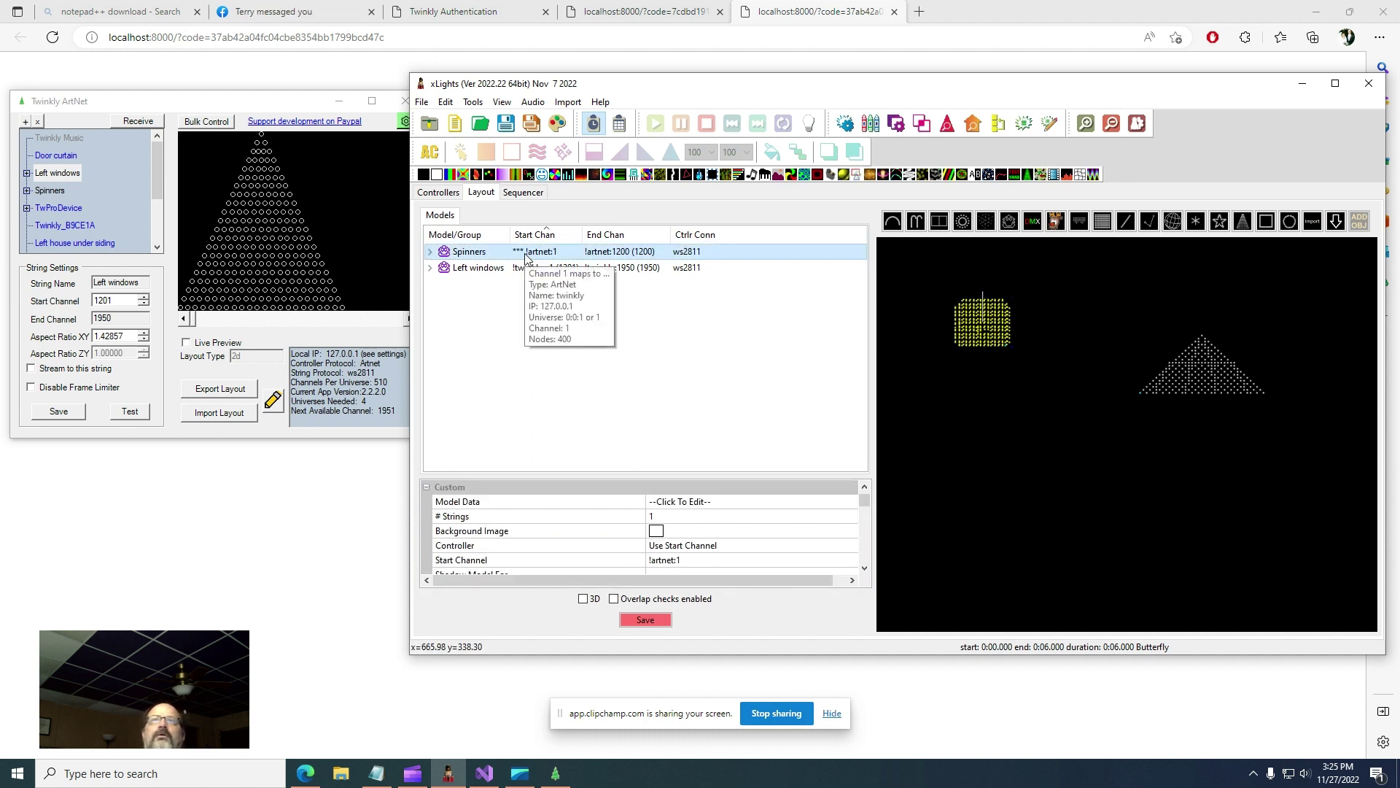
scroll(711, 547, down, 1)
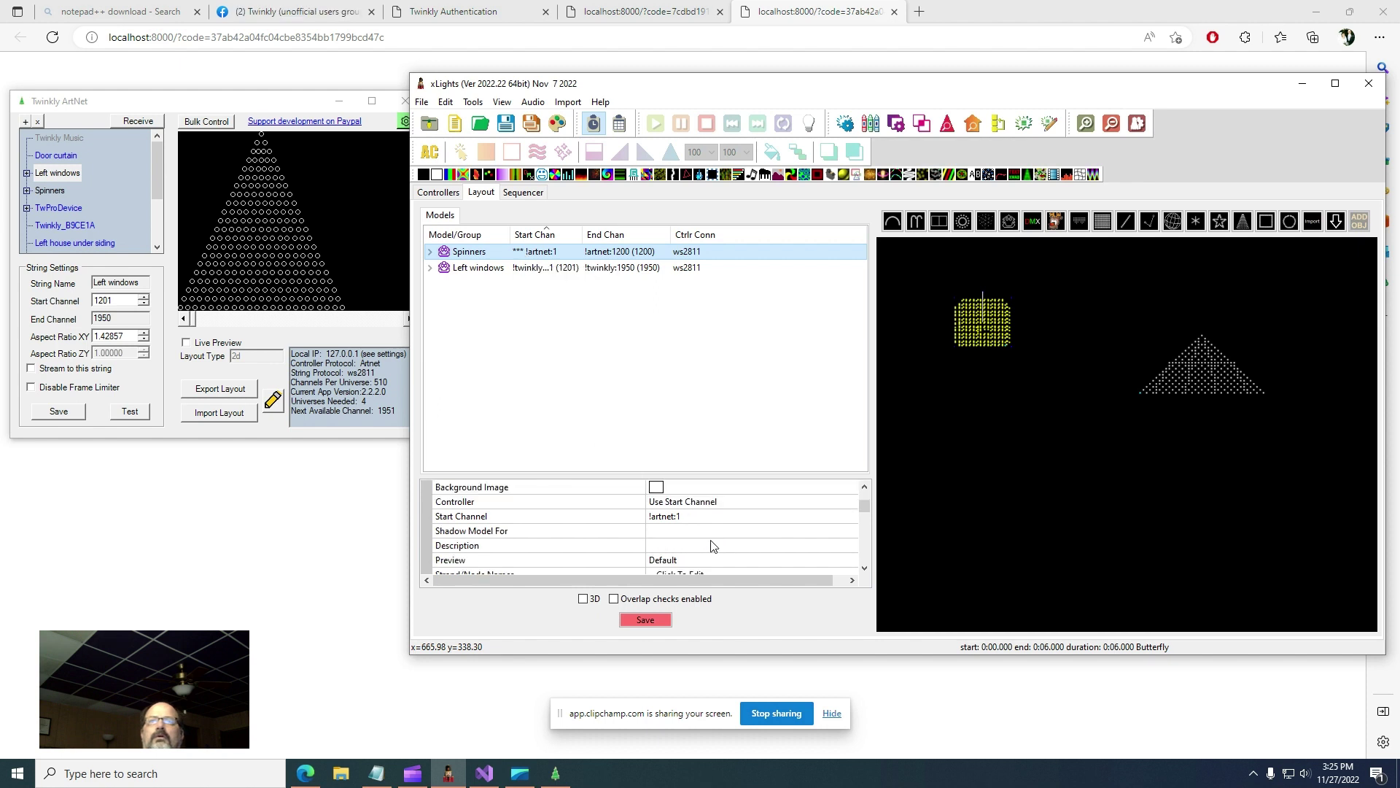
click(722, 513)
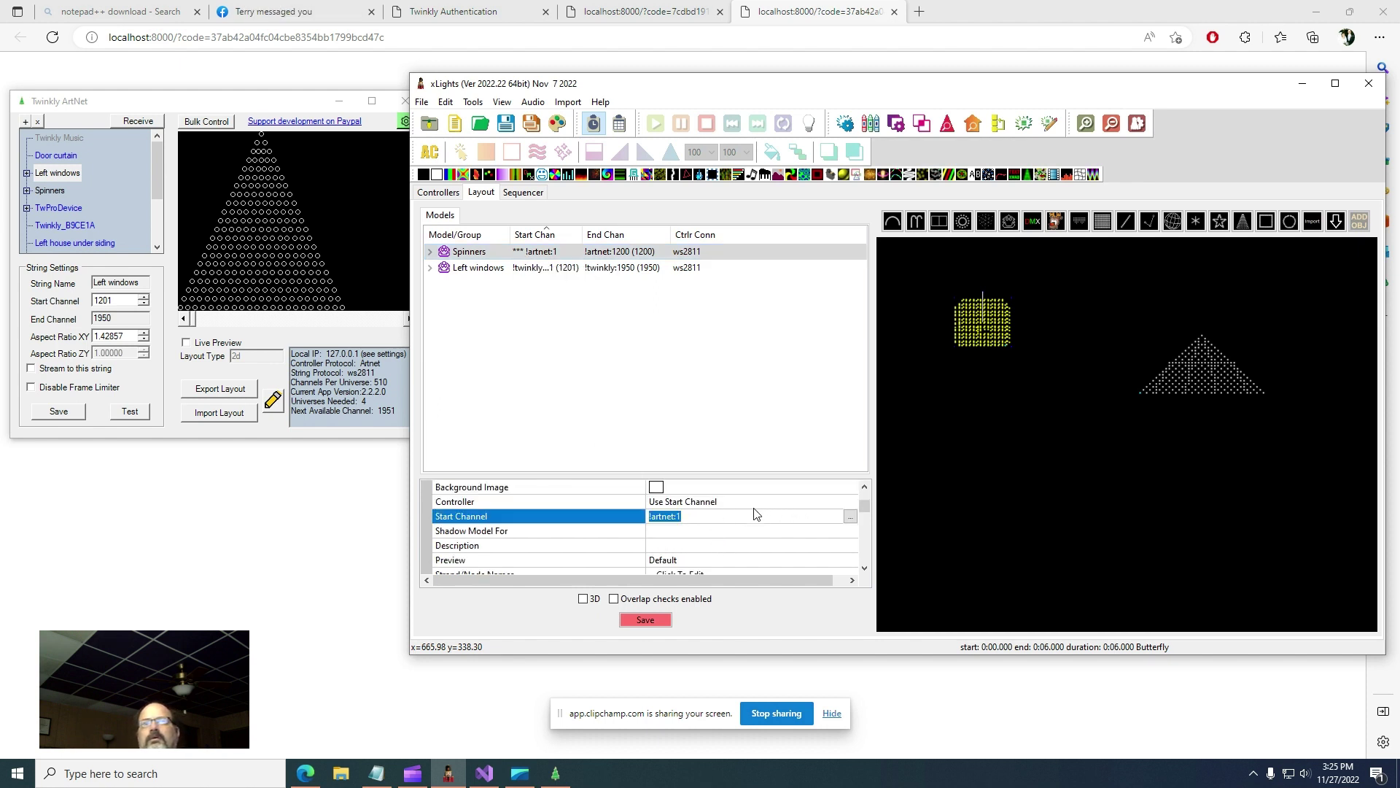
text(1)
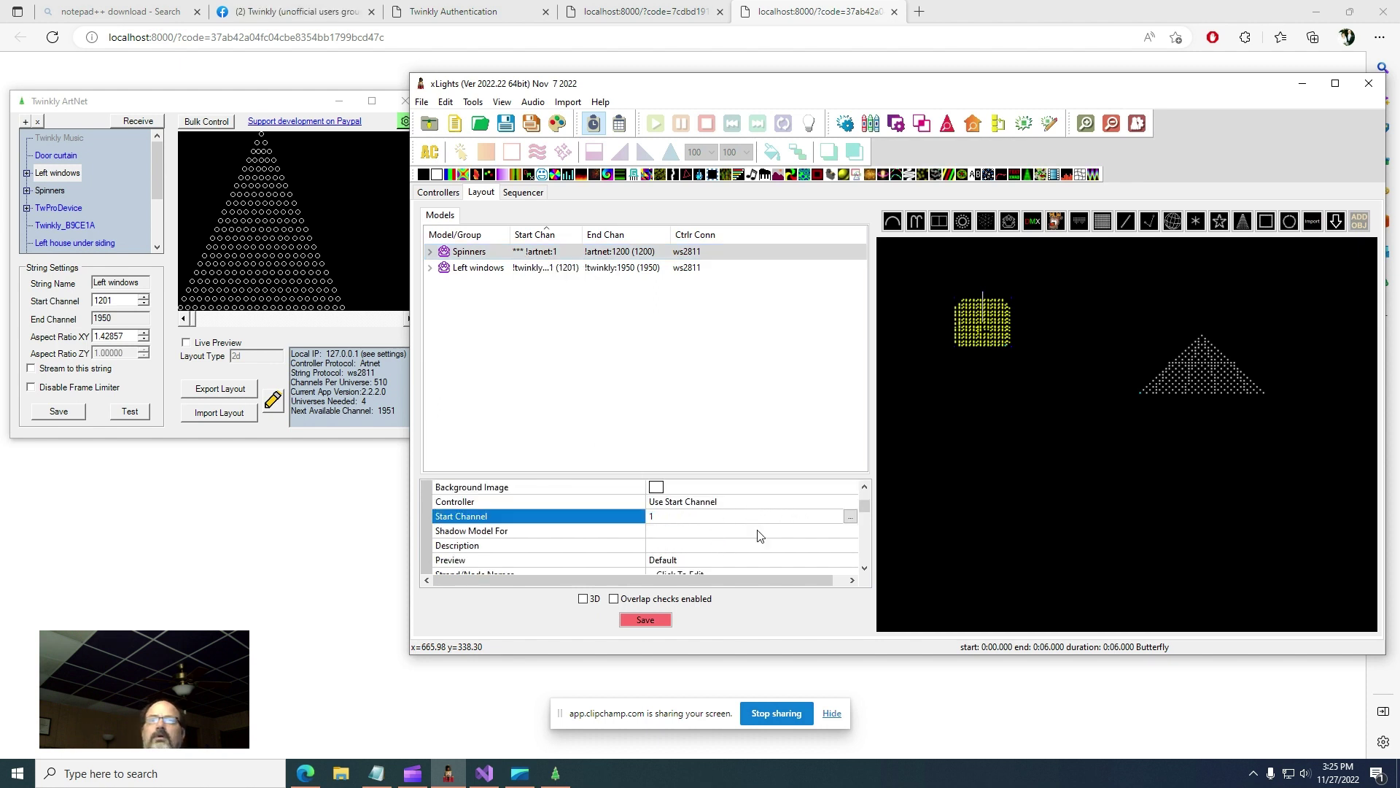
key(Return)
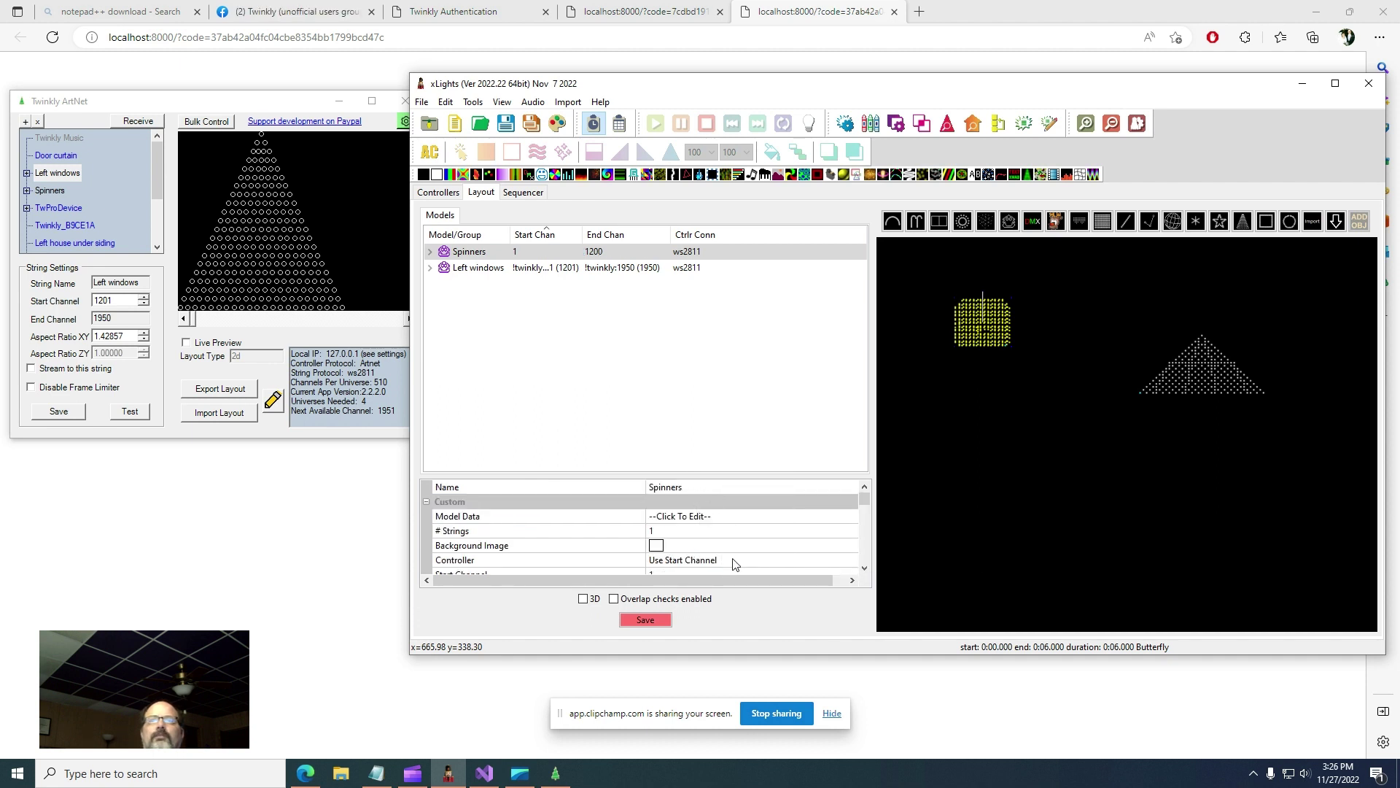
- Change the Spinners start channel to !twinkly:1, spanning through !twinkly:1200
scroll(736, 560, down, 1)
click(732, 531)
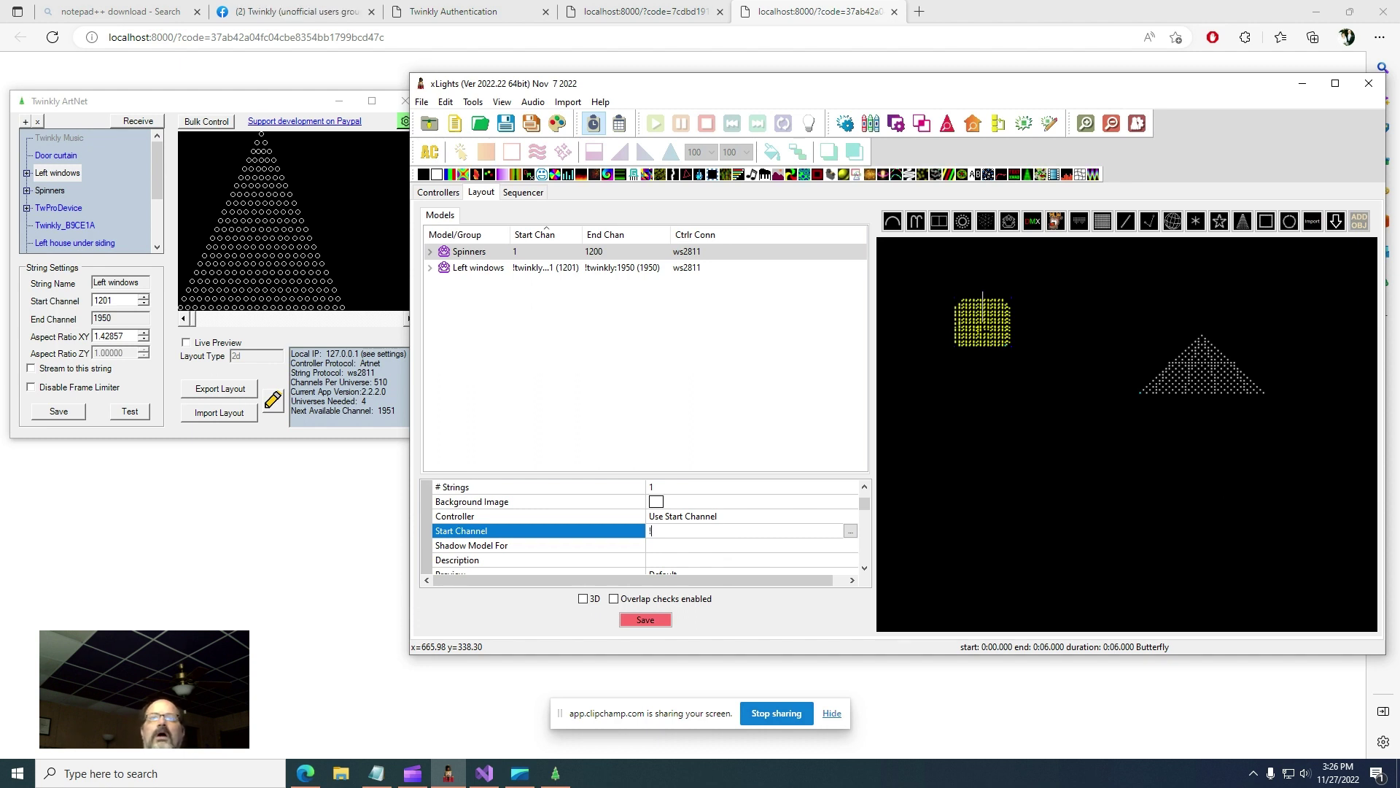
text(!twink)
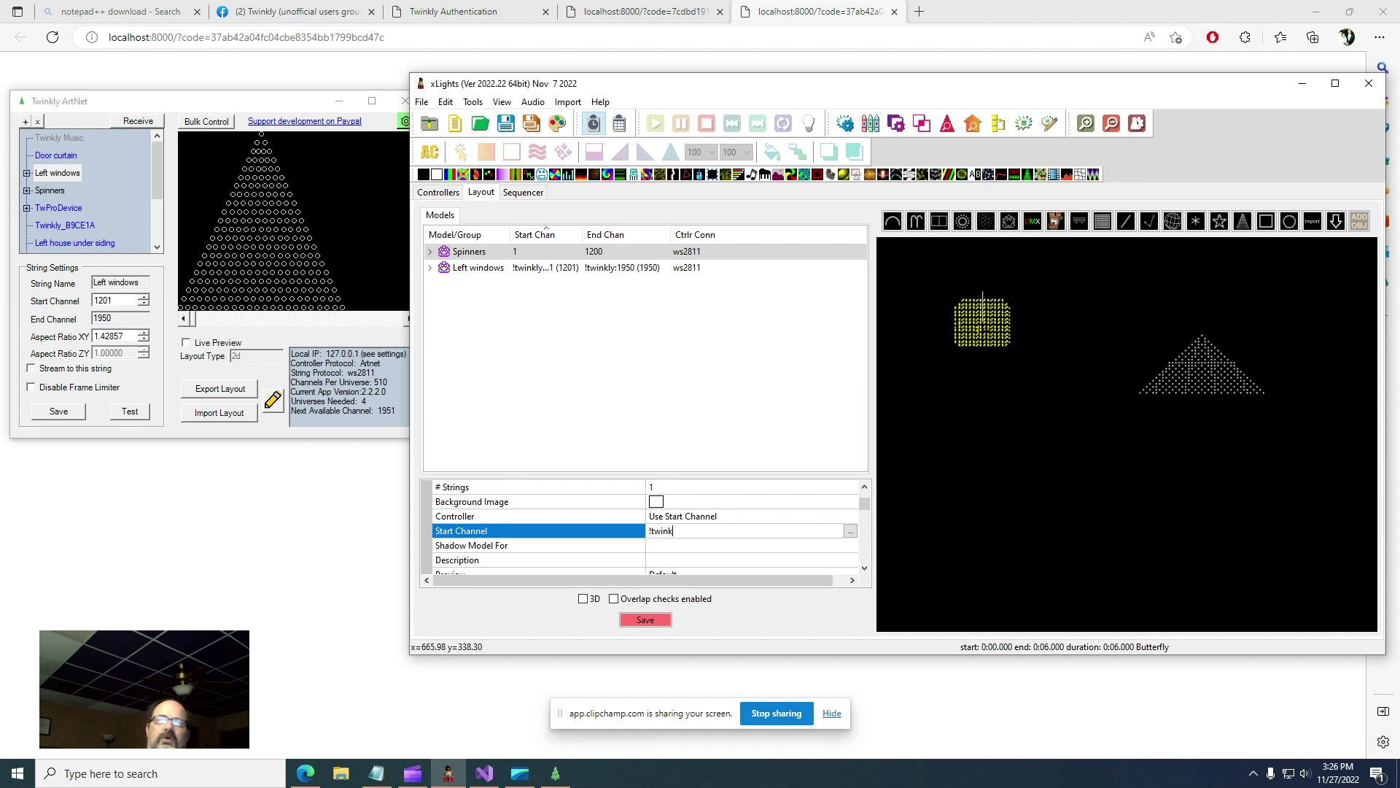
text(ly:1)
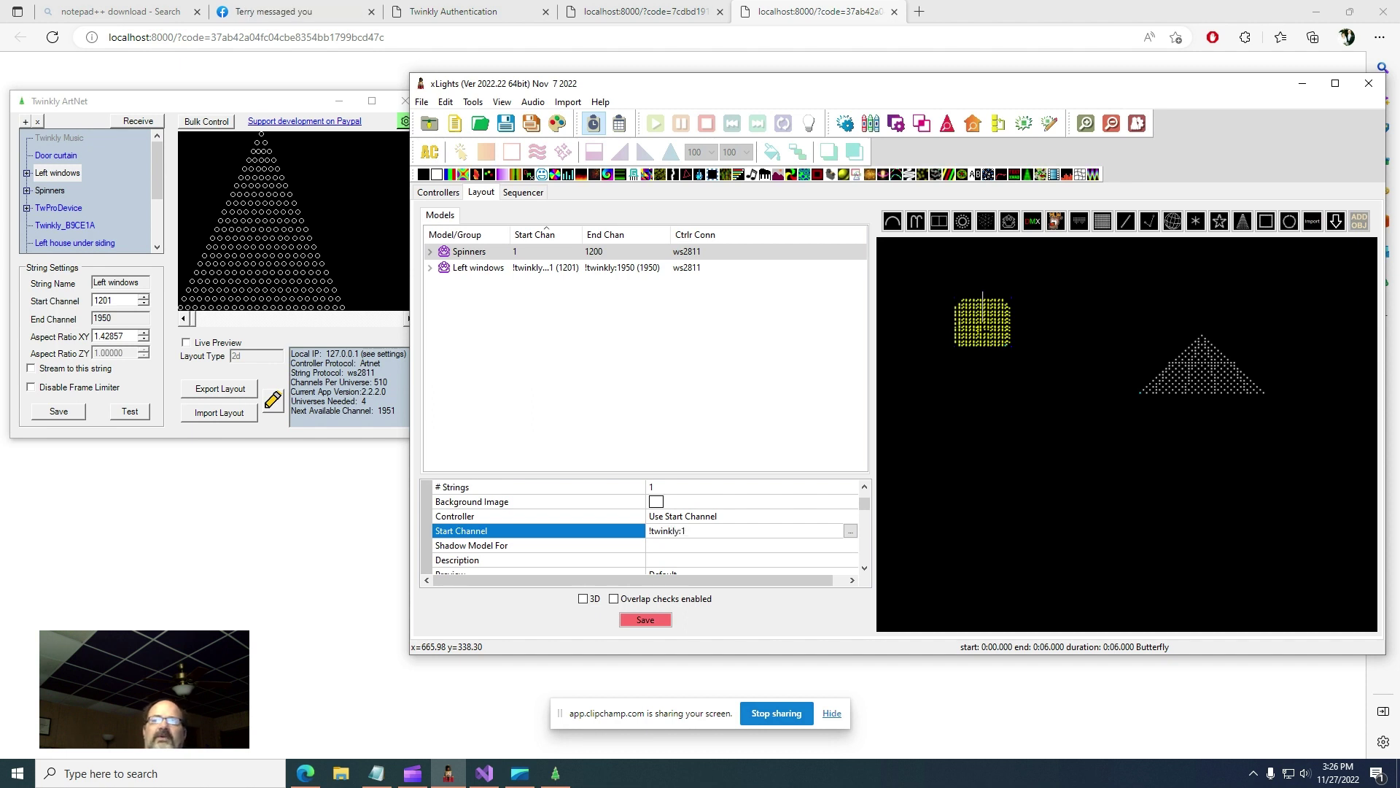
key(Return)
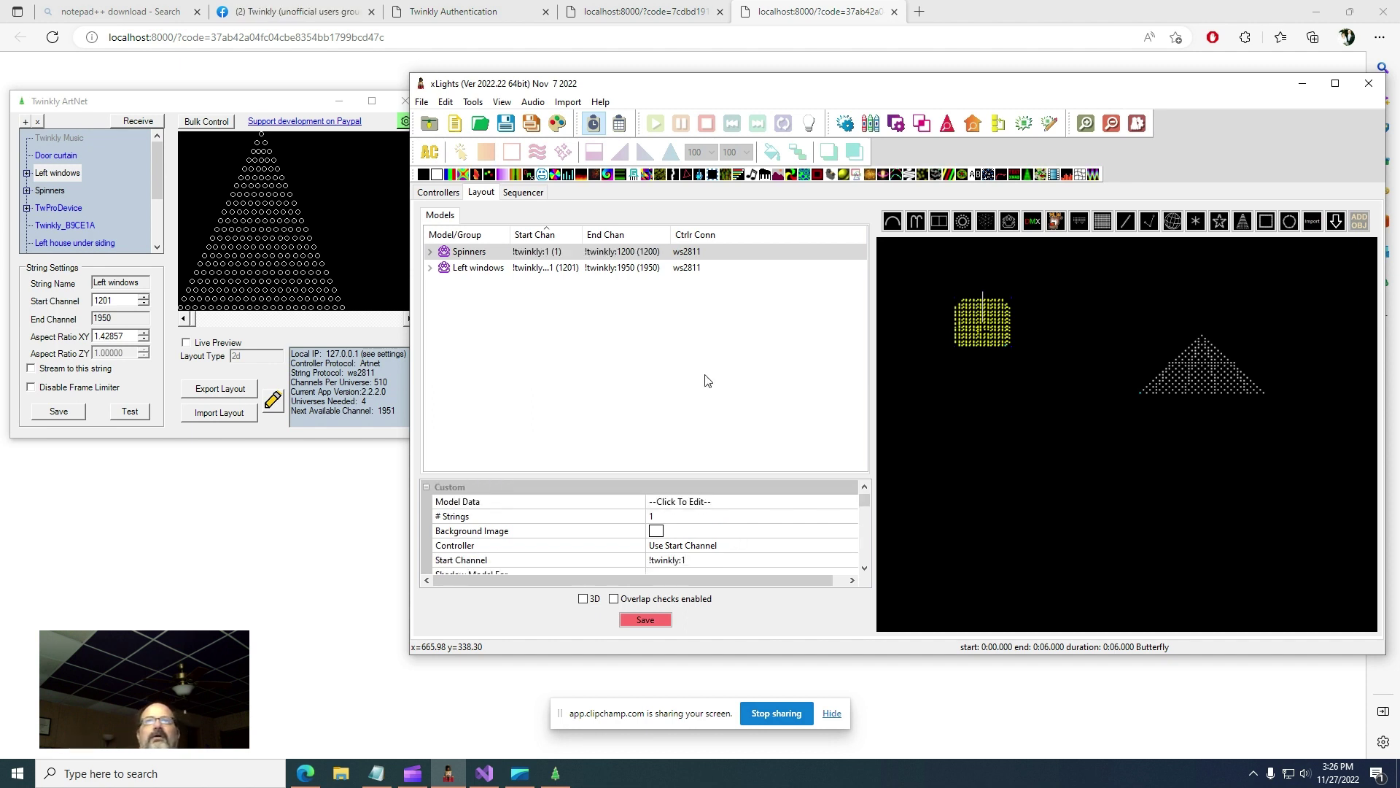
click(706, 438)
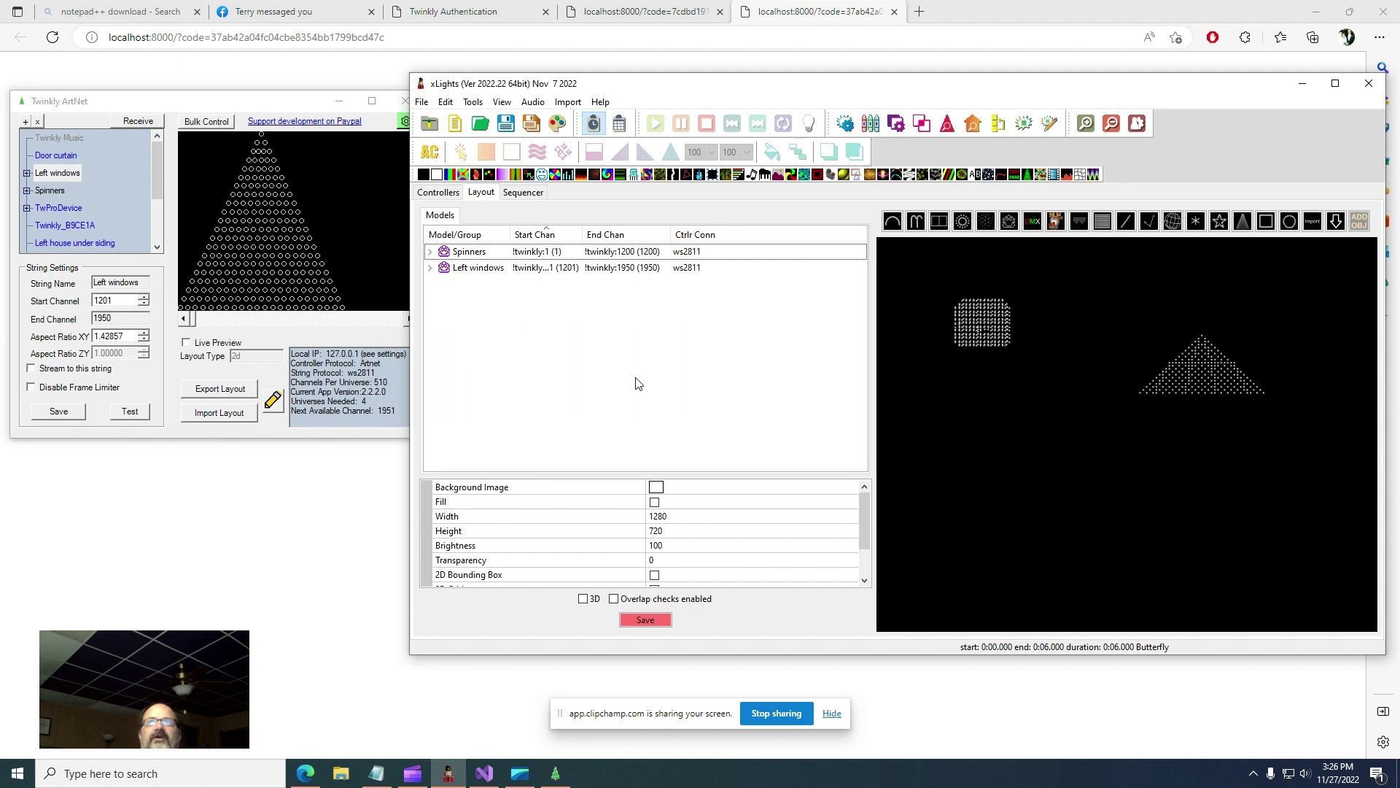
- In Controllers, turn off Auto Size for twinkly, set Universe Count to 4, and save
click(439, 194)
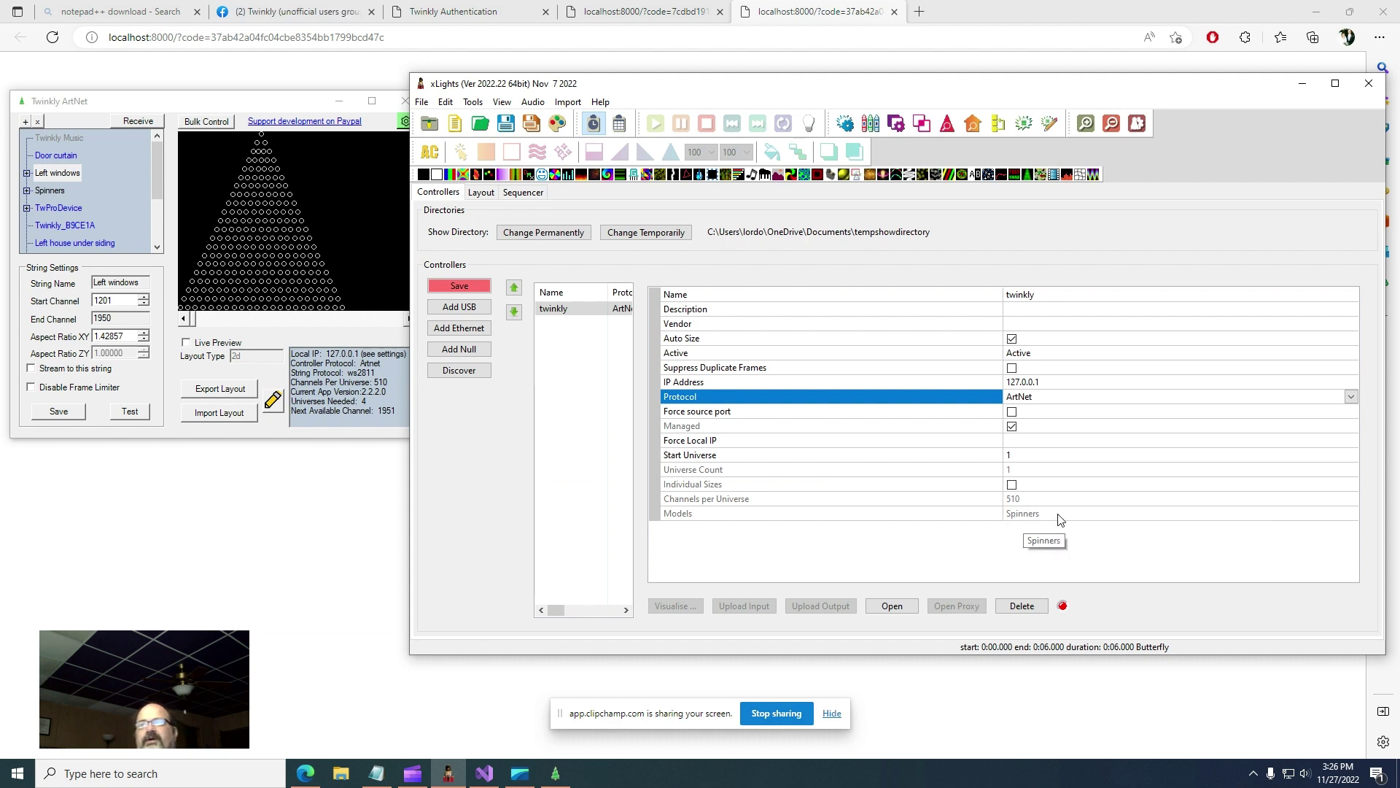
click(1012, 339)
click(1013, 340)
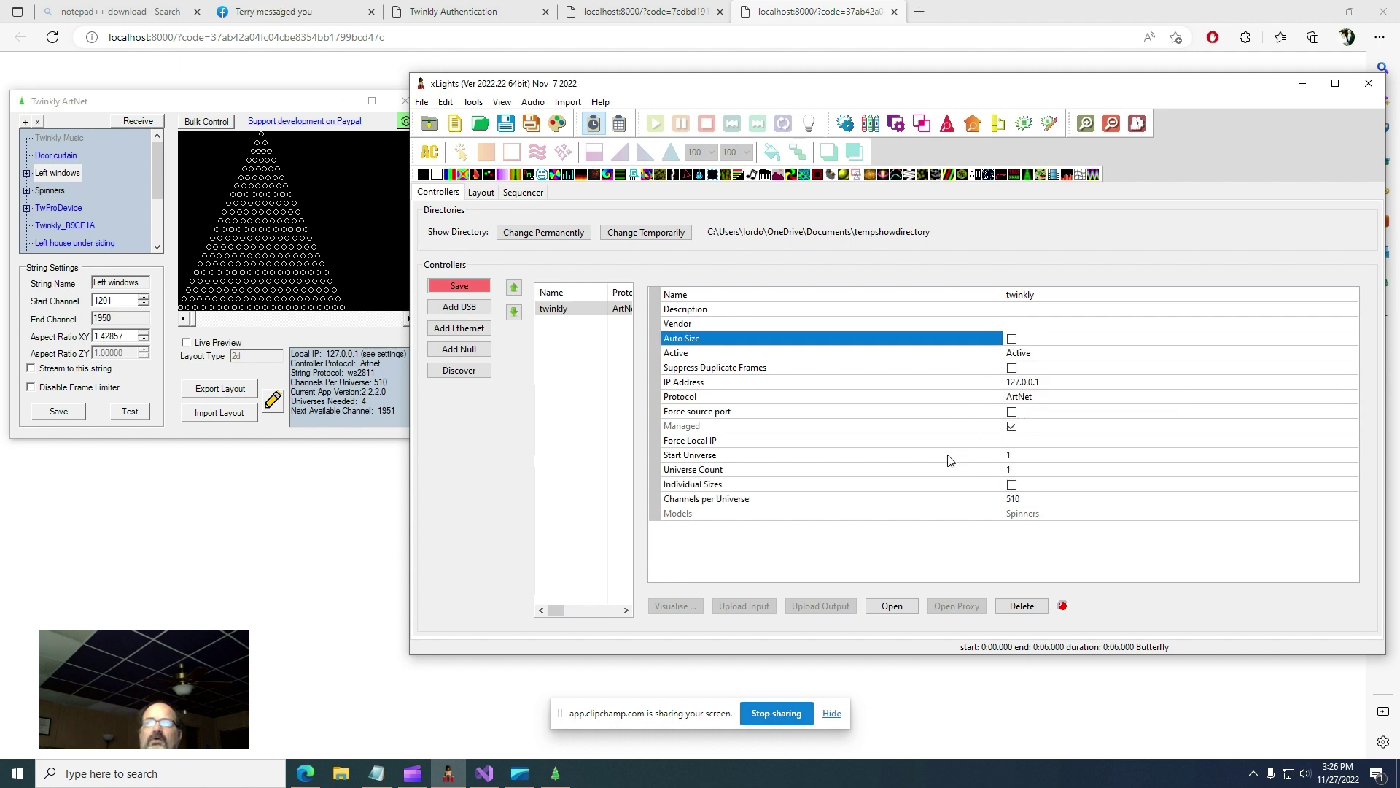
click(1032, 471)
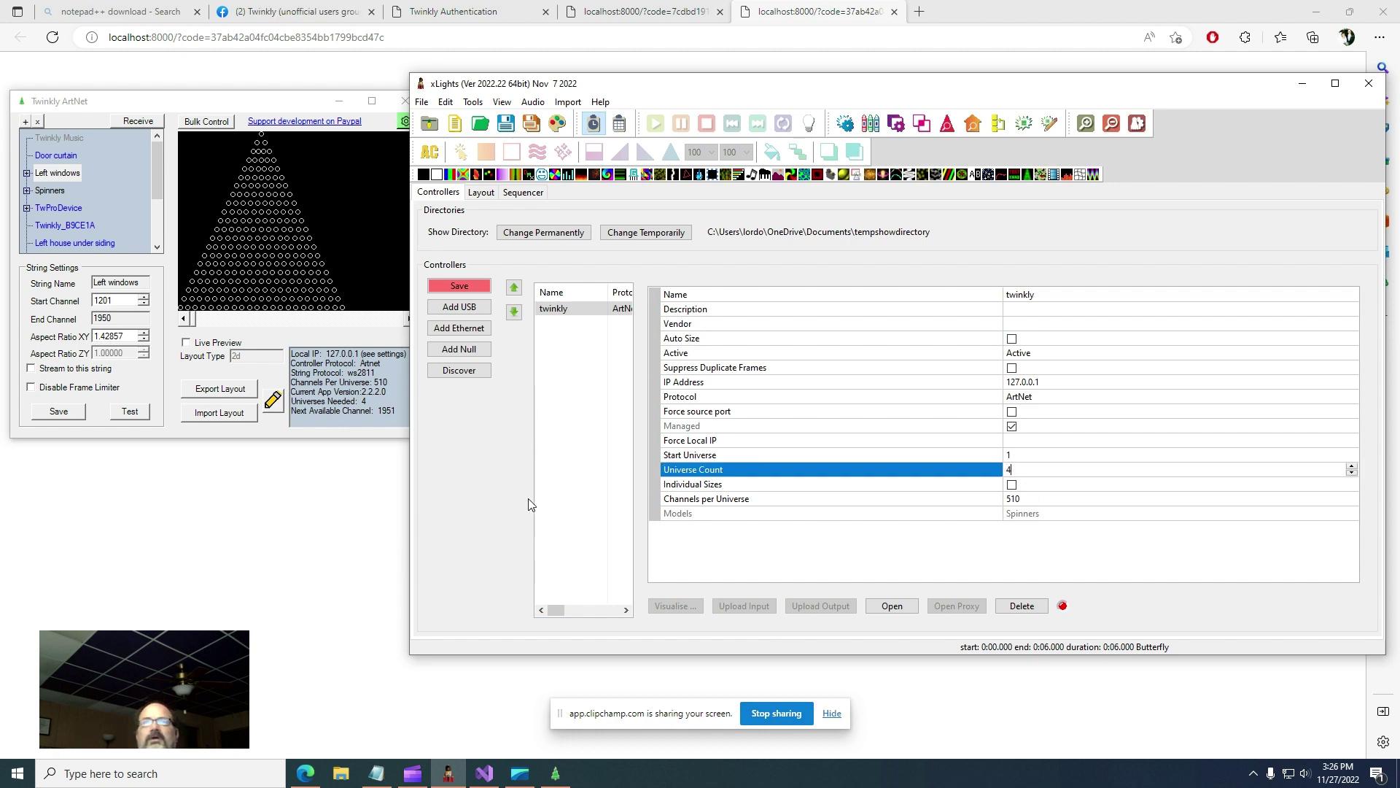
click(459, 288)
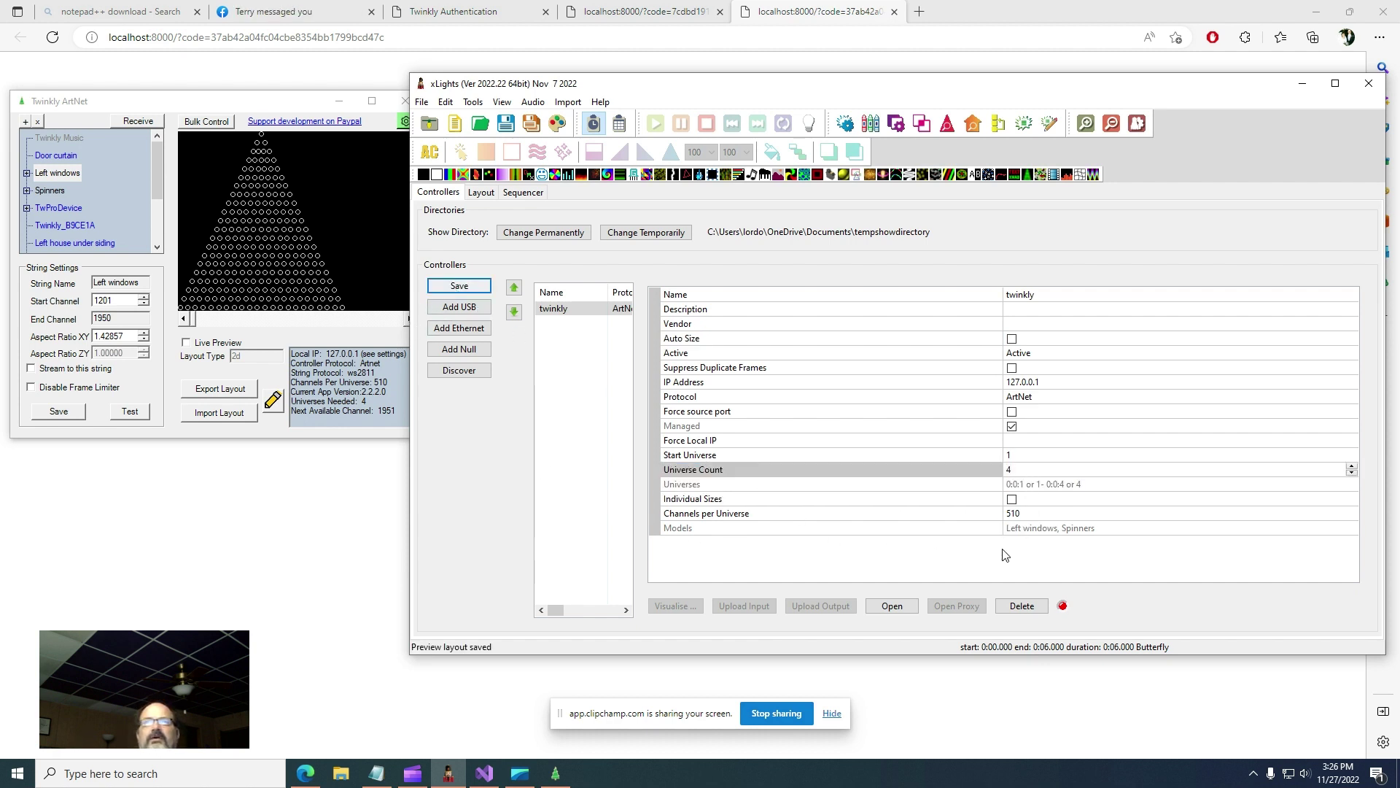
- Save the current sequence and create a new animation sequence with default view settings
click(532, 193)
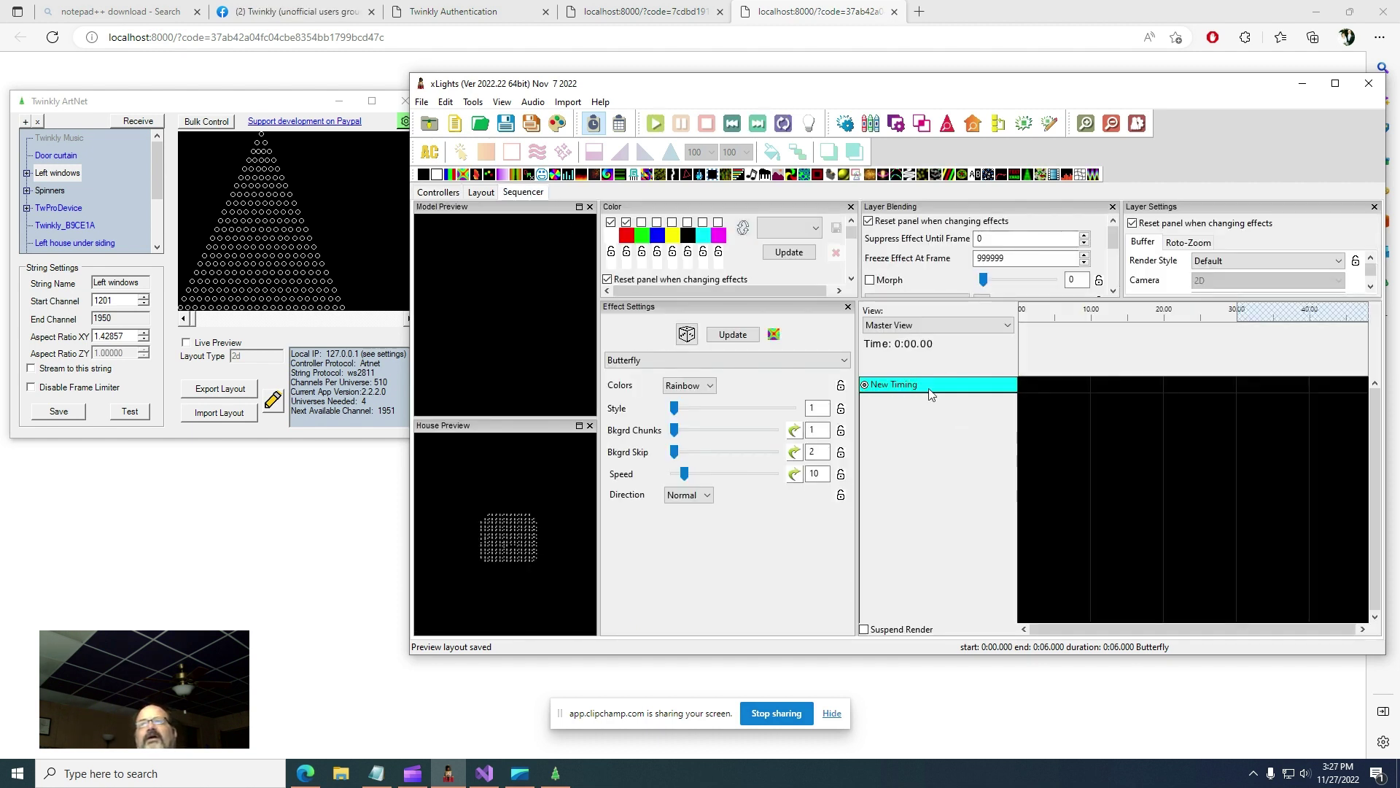
click(421, 102)
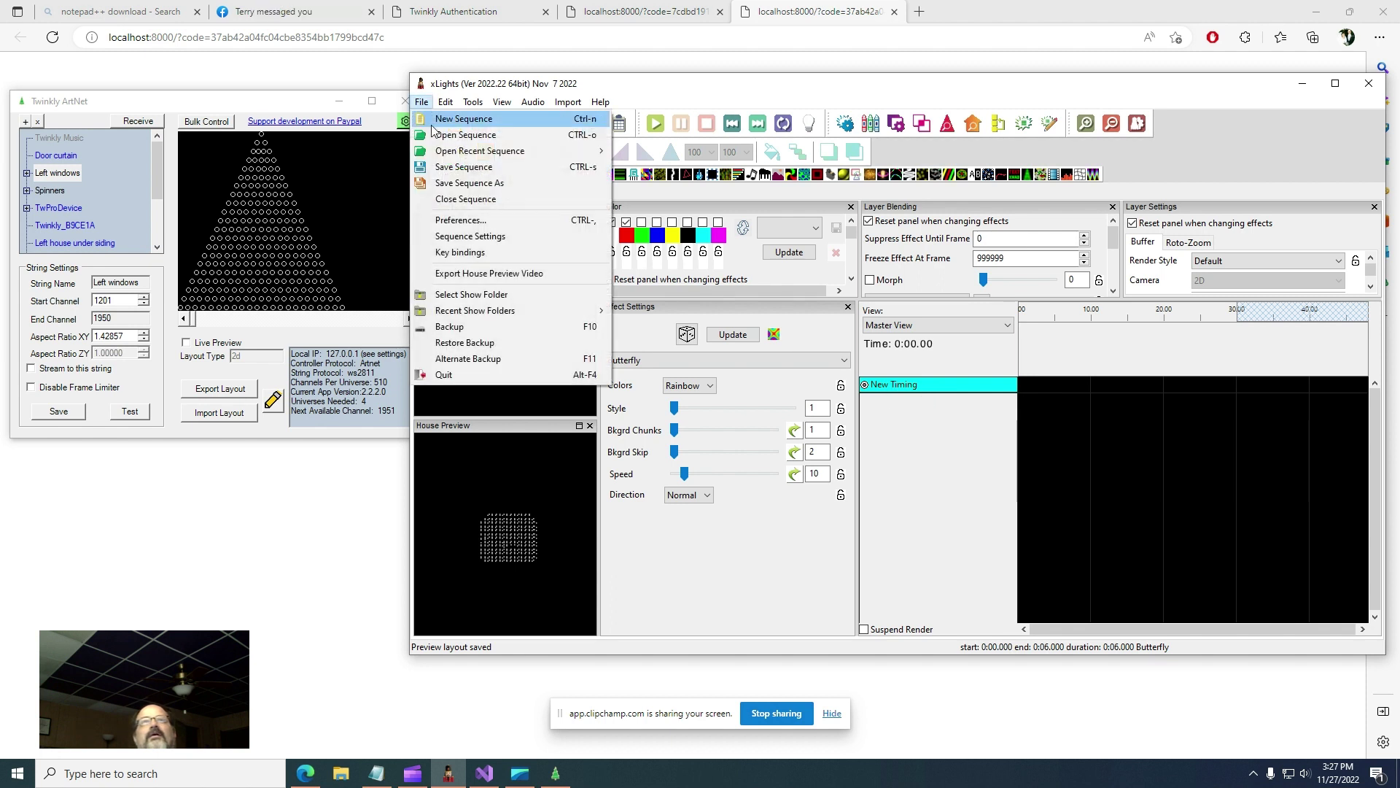
click(460, 119)
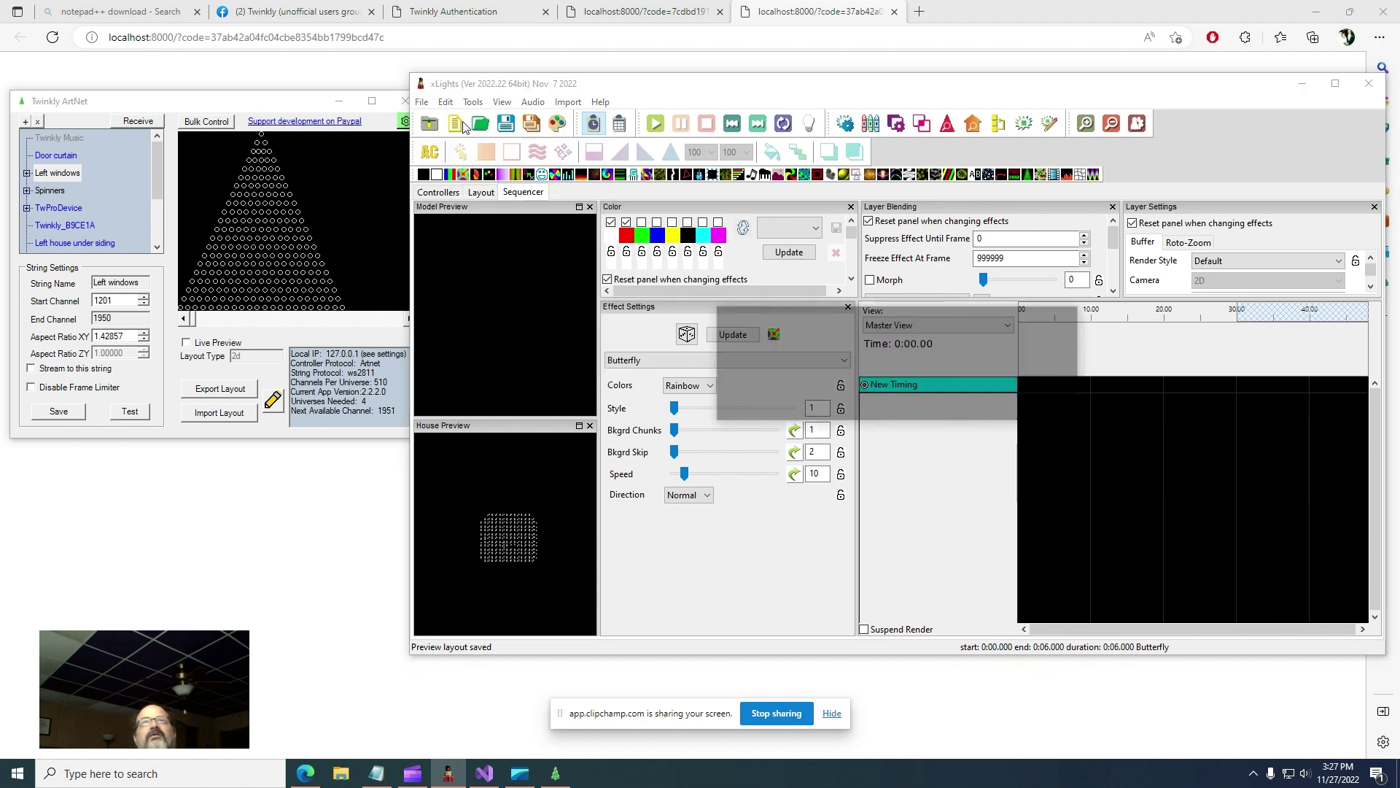
click(843, 407)
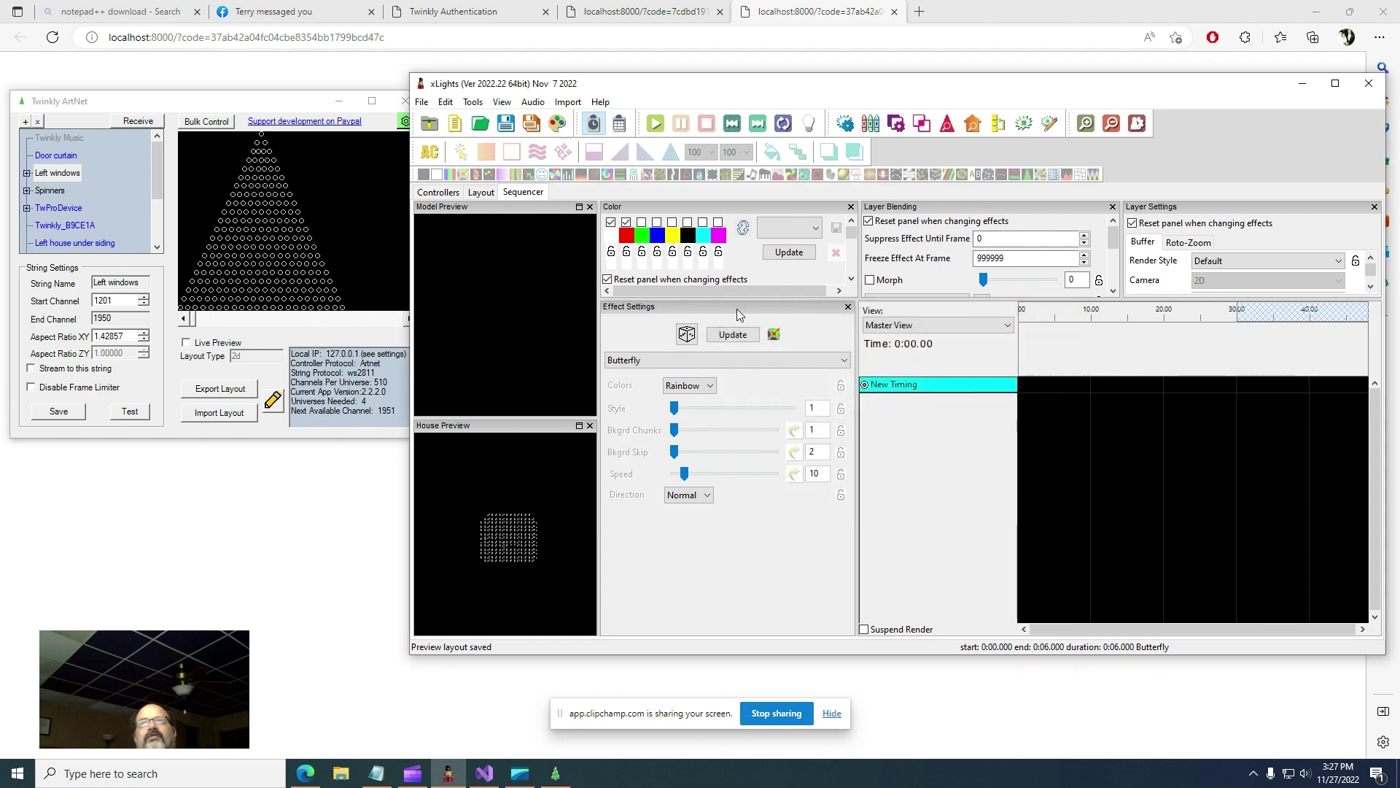
click(644, 306)
click(647, 231)
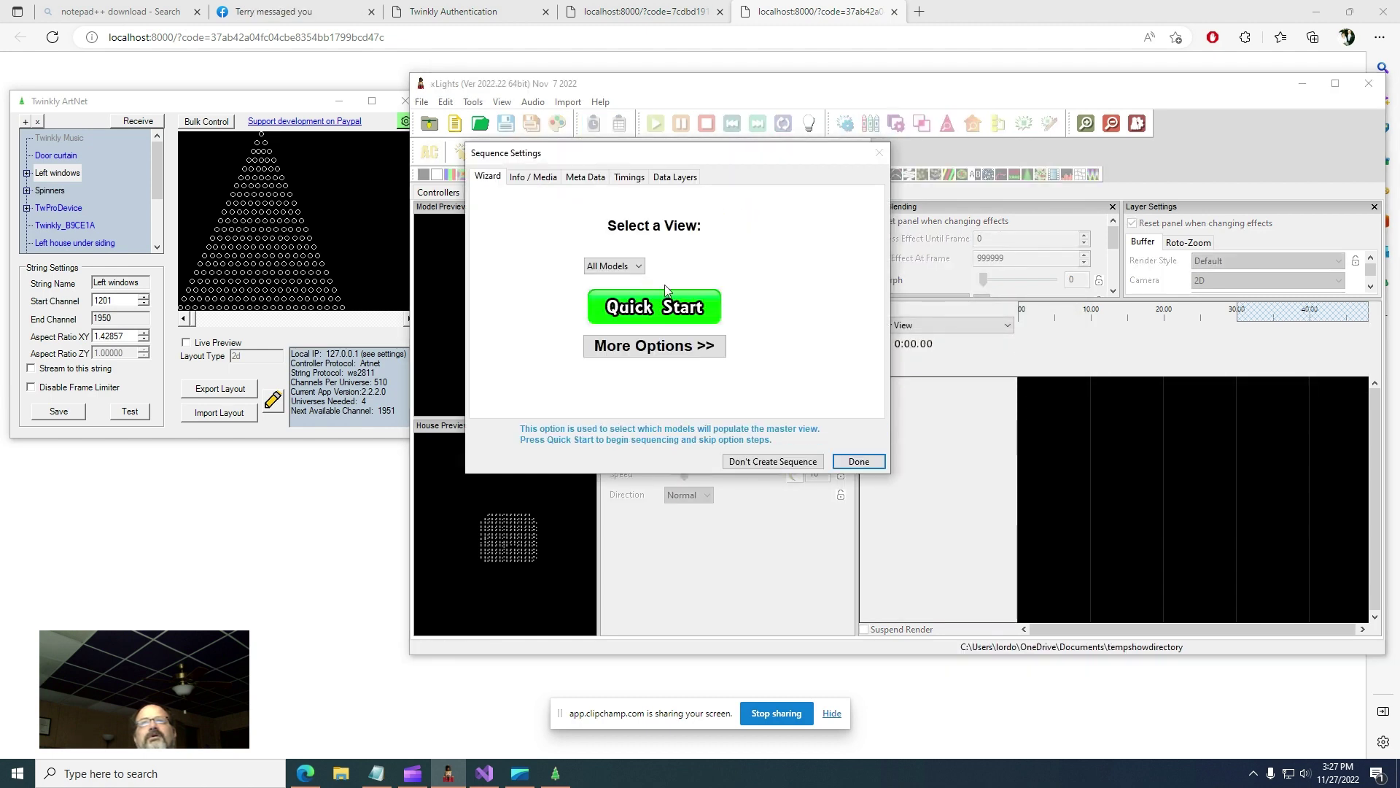
click(646, 308)
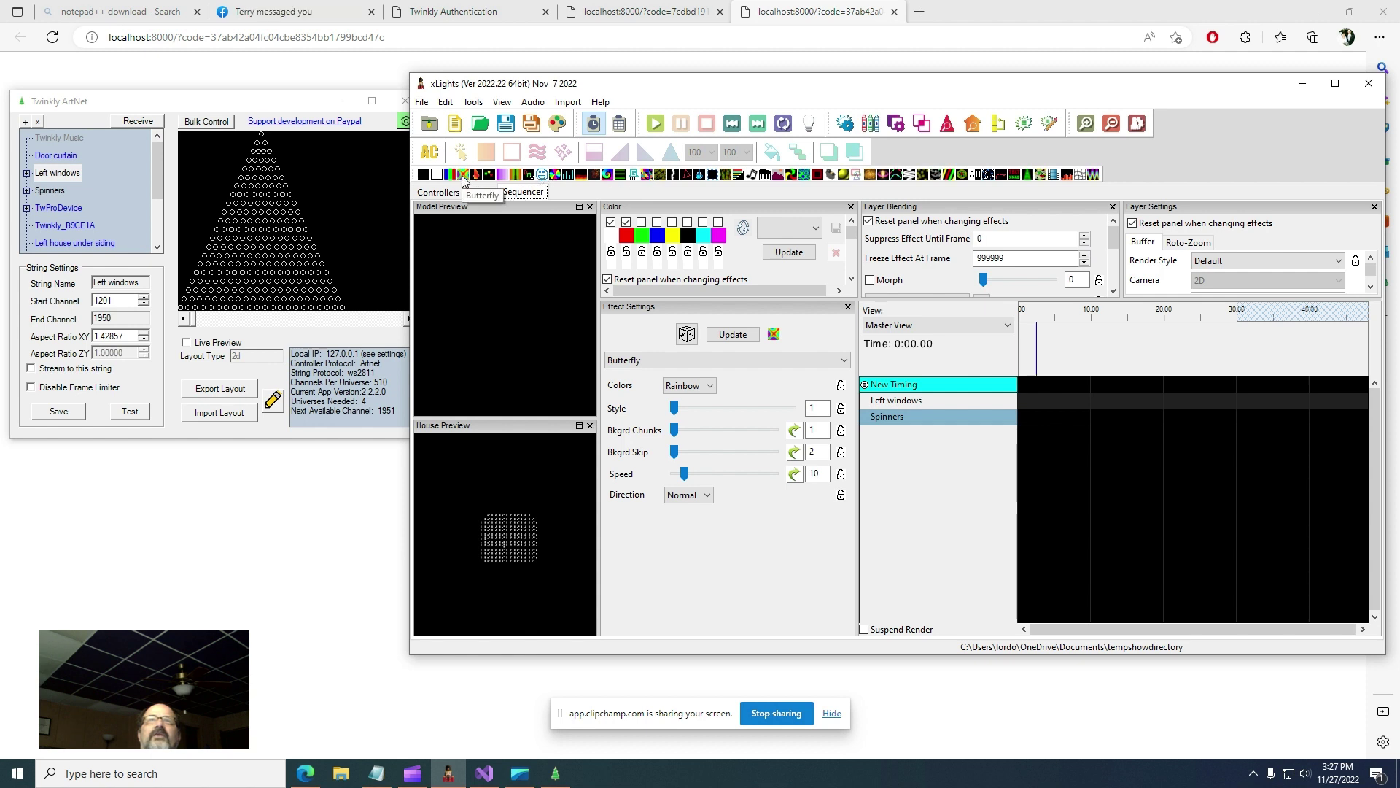
- Place and lengthen a Butterfly effect on Left windows, render all, and enable Output to Lights
drag(501, 197, 1051, 402)
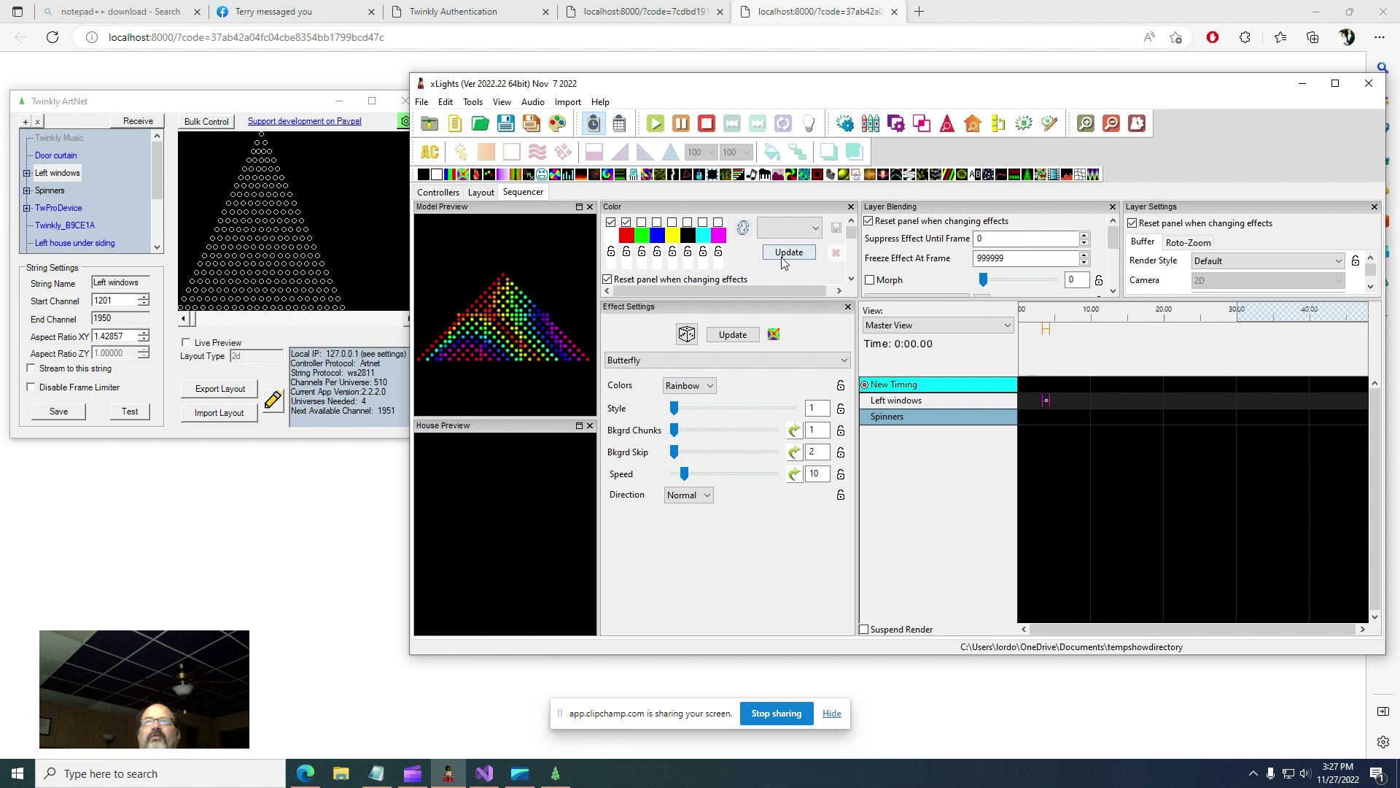
click(1043, 417)
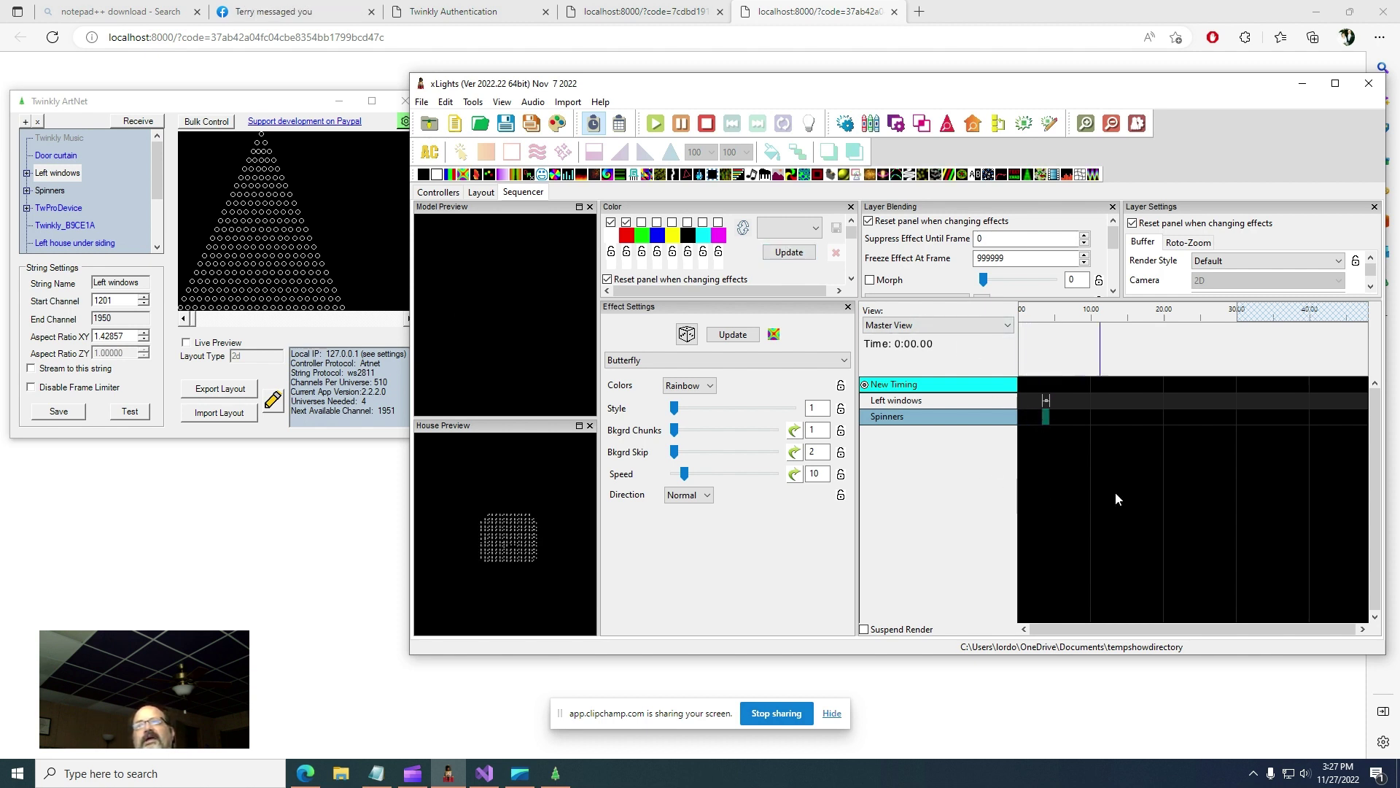
click(1047, 401)
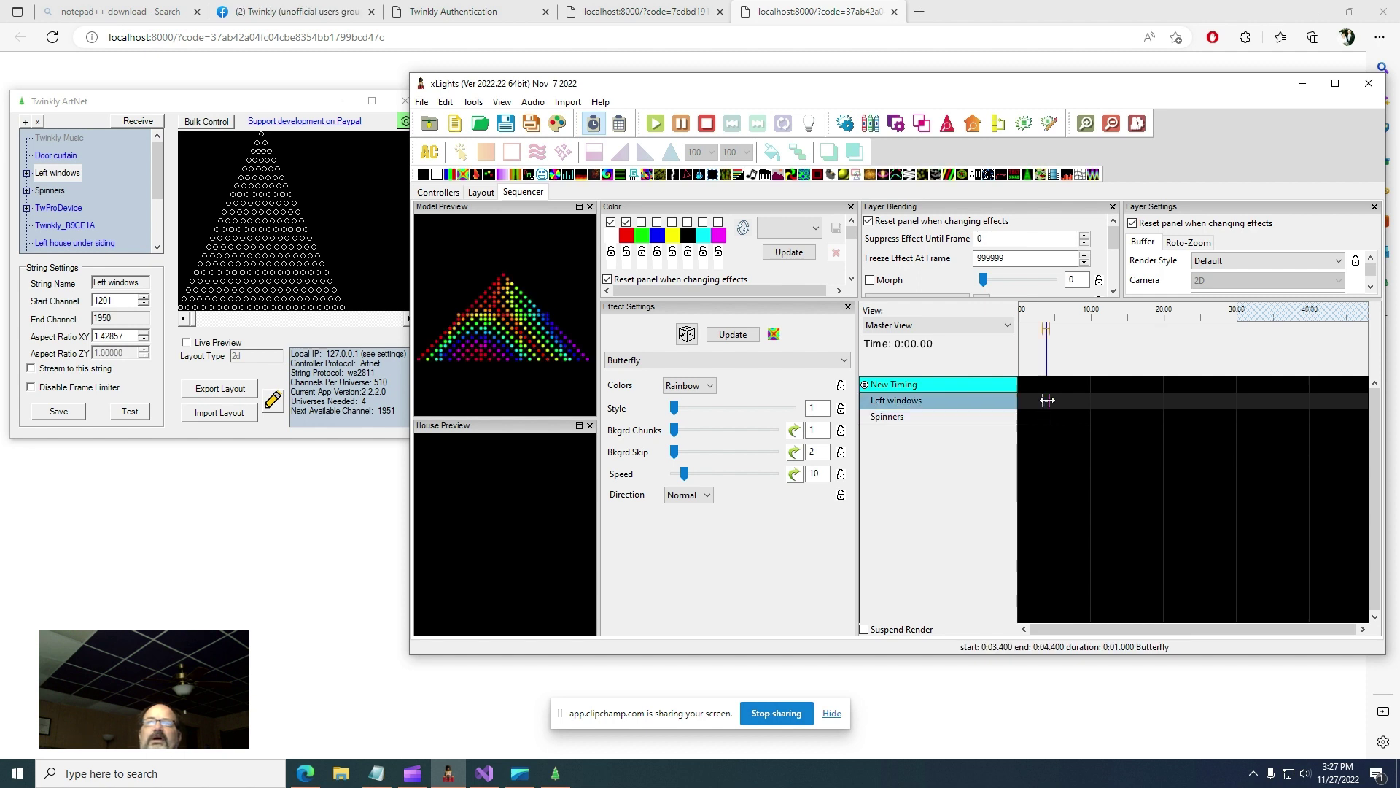
drag(1047, 401, 1077, 400)
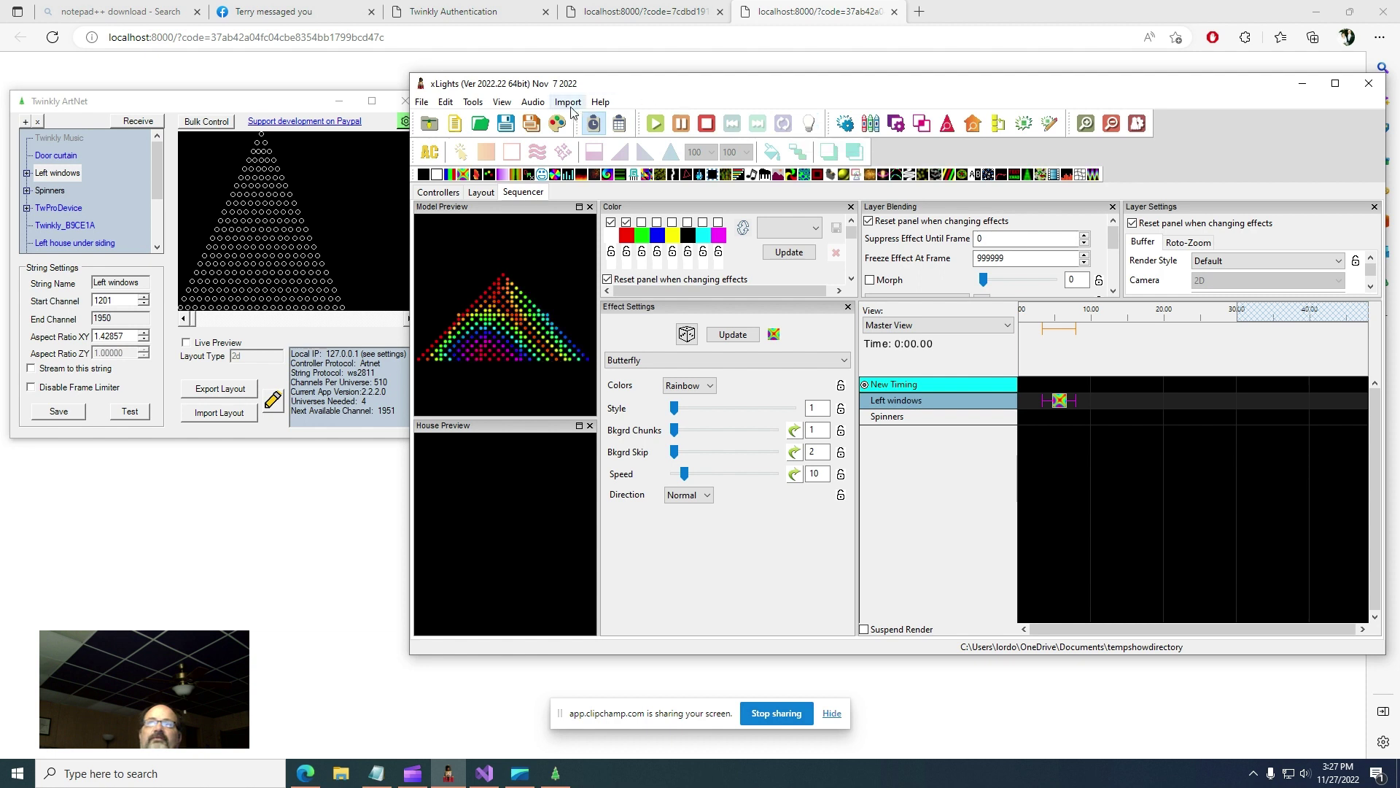
click(558, 130)
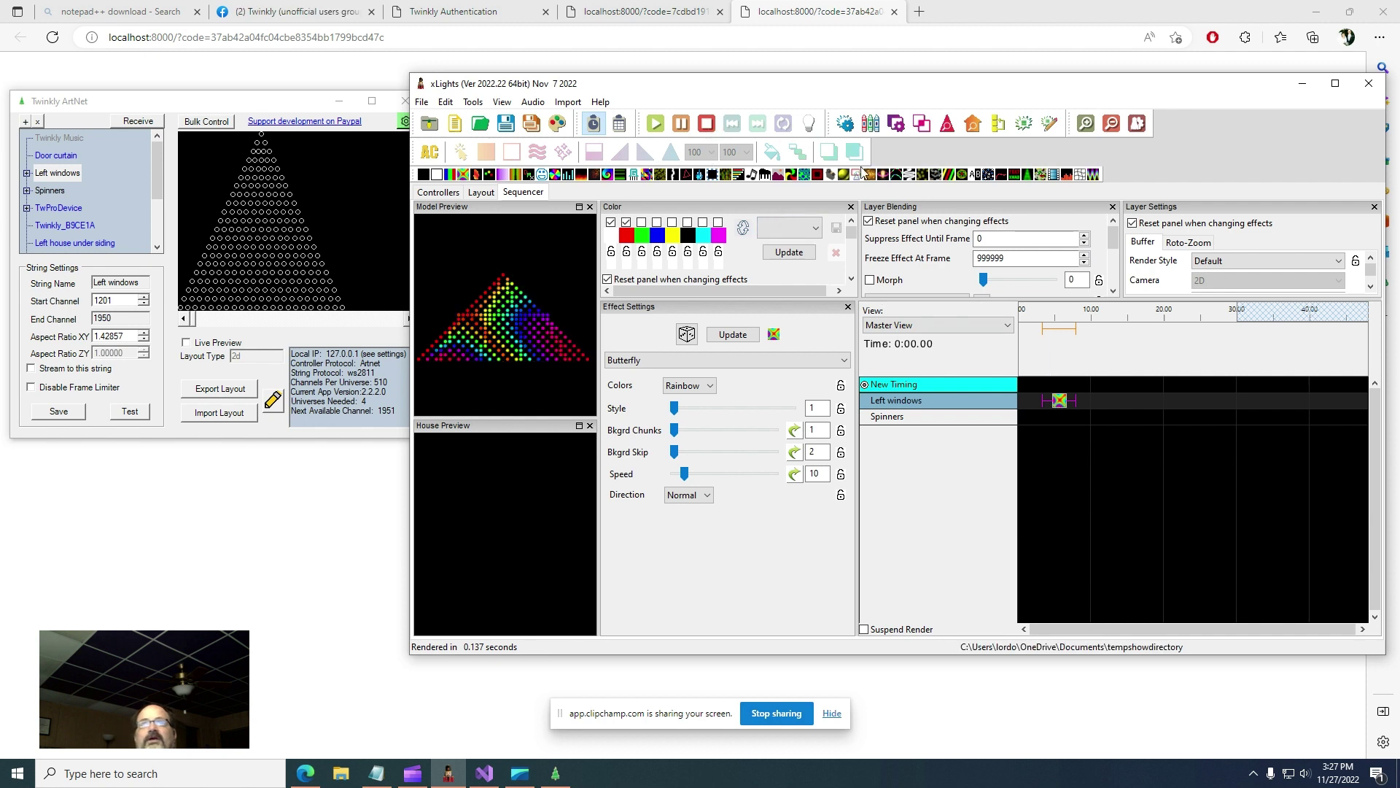
click(807, 128)
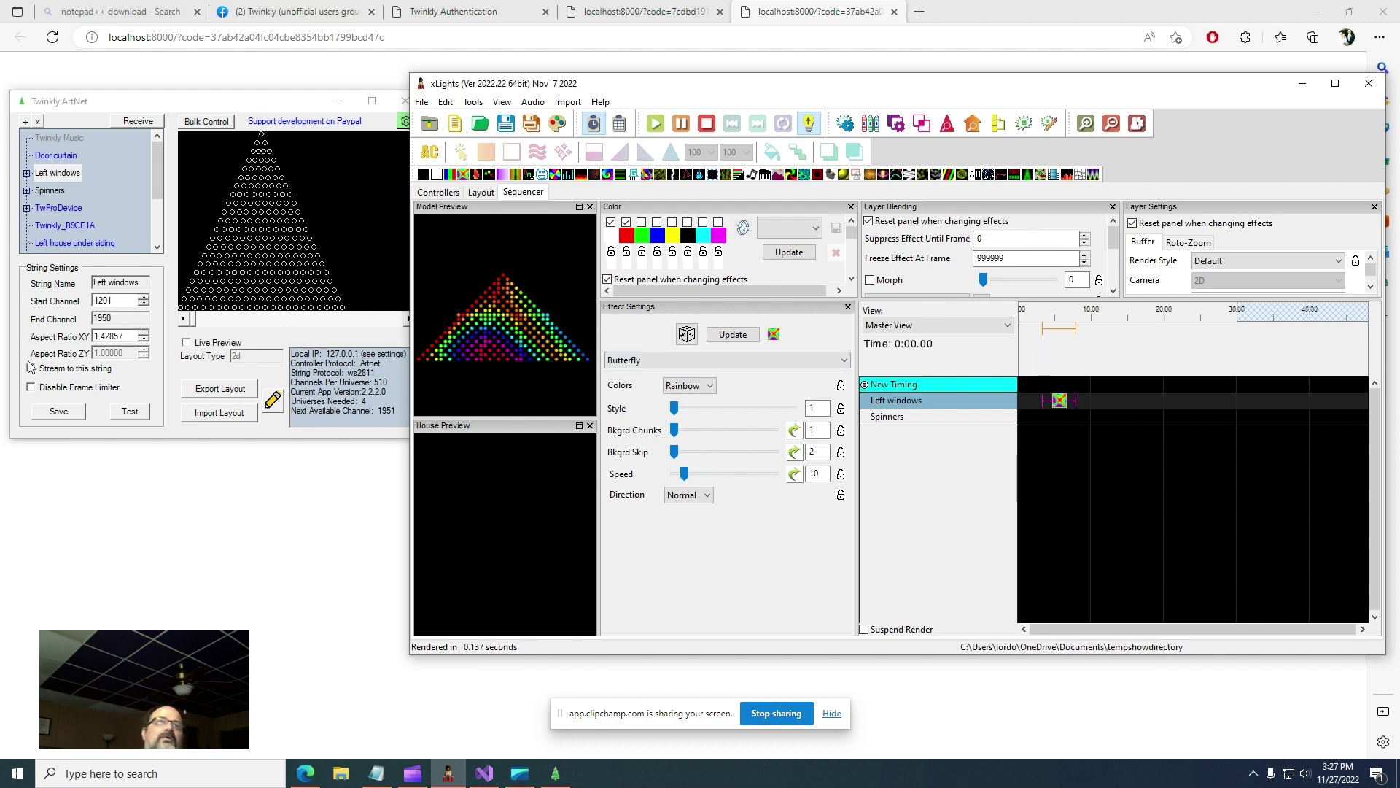
- Start receiving with Live Preview, enable and save streaming on Left windows, then view Spinners
click(55, 173)
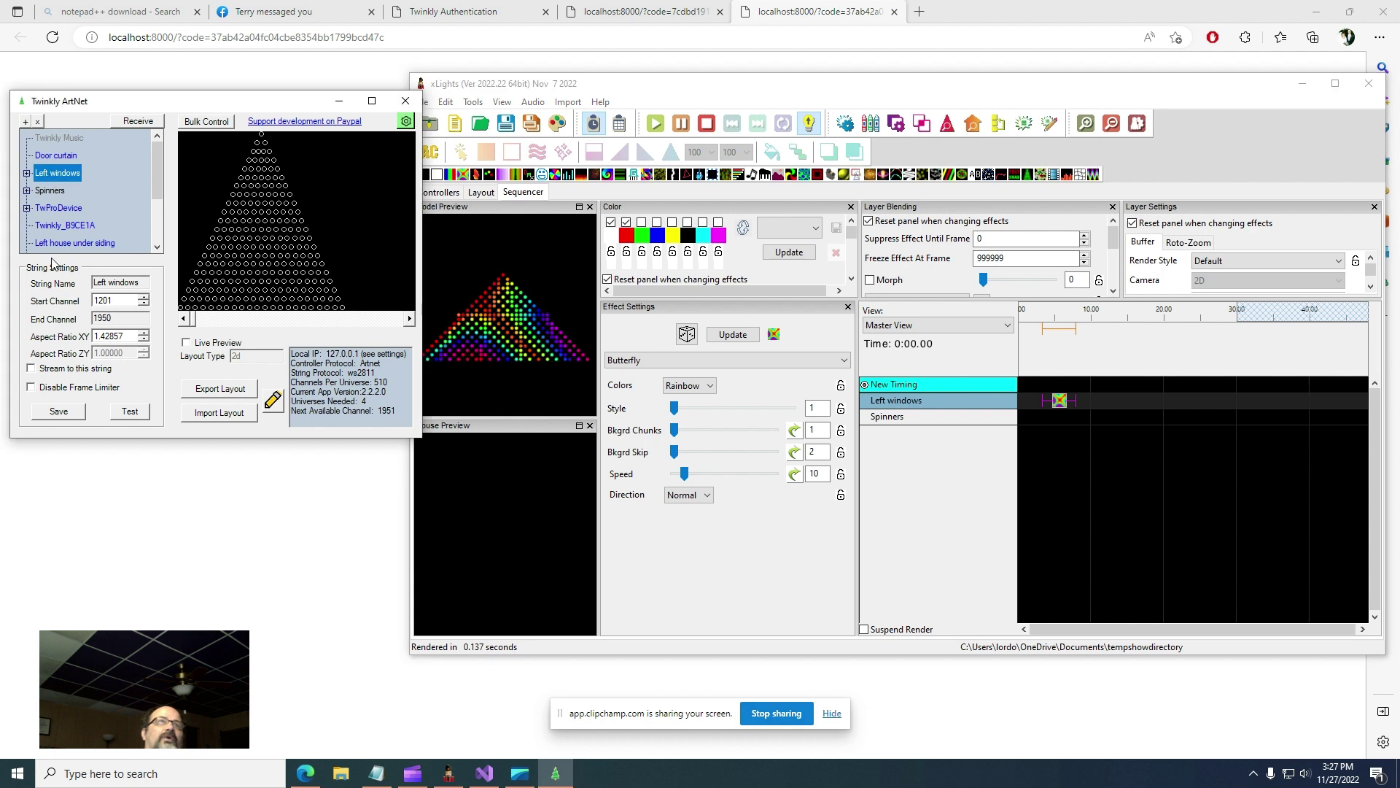
click(134, 122)
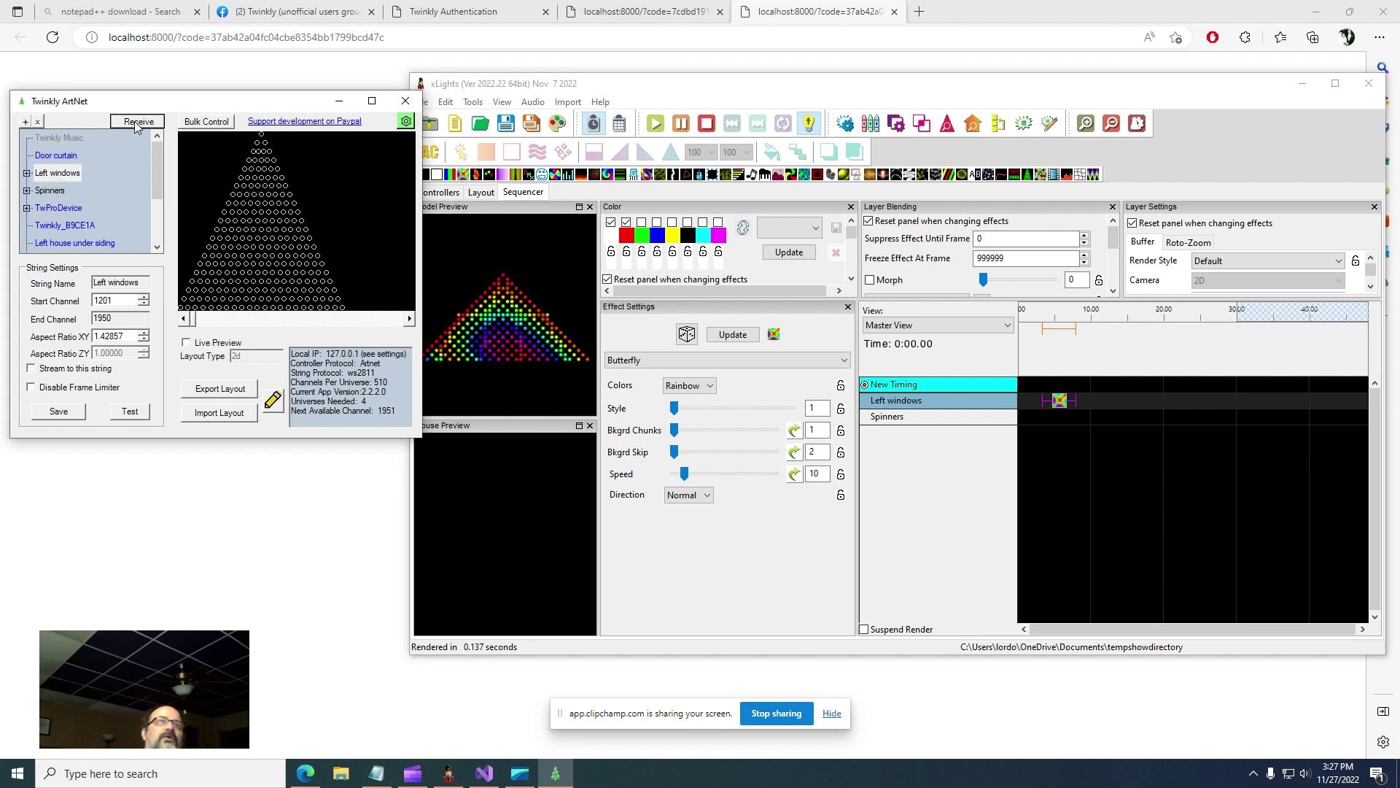
click(186, 343)
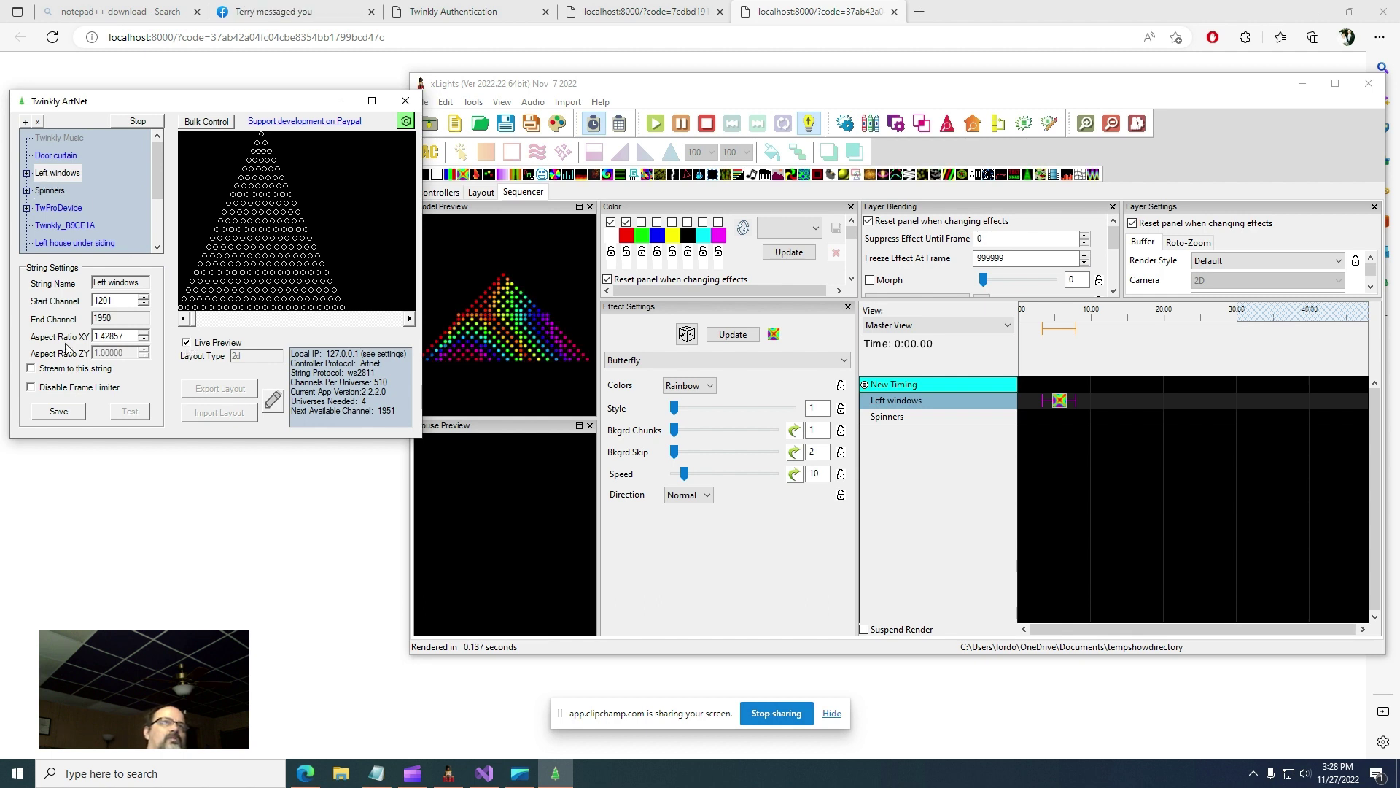
click(32, 369)
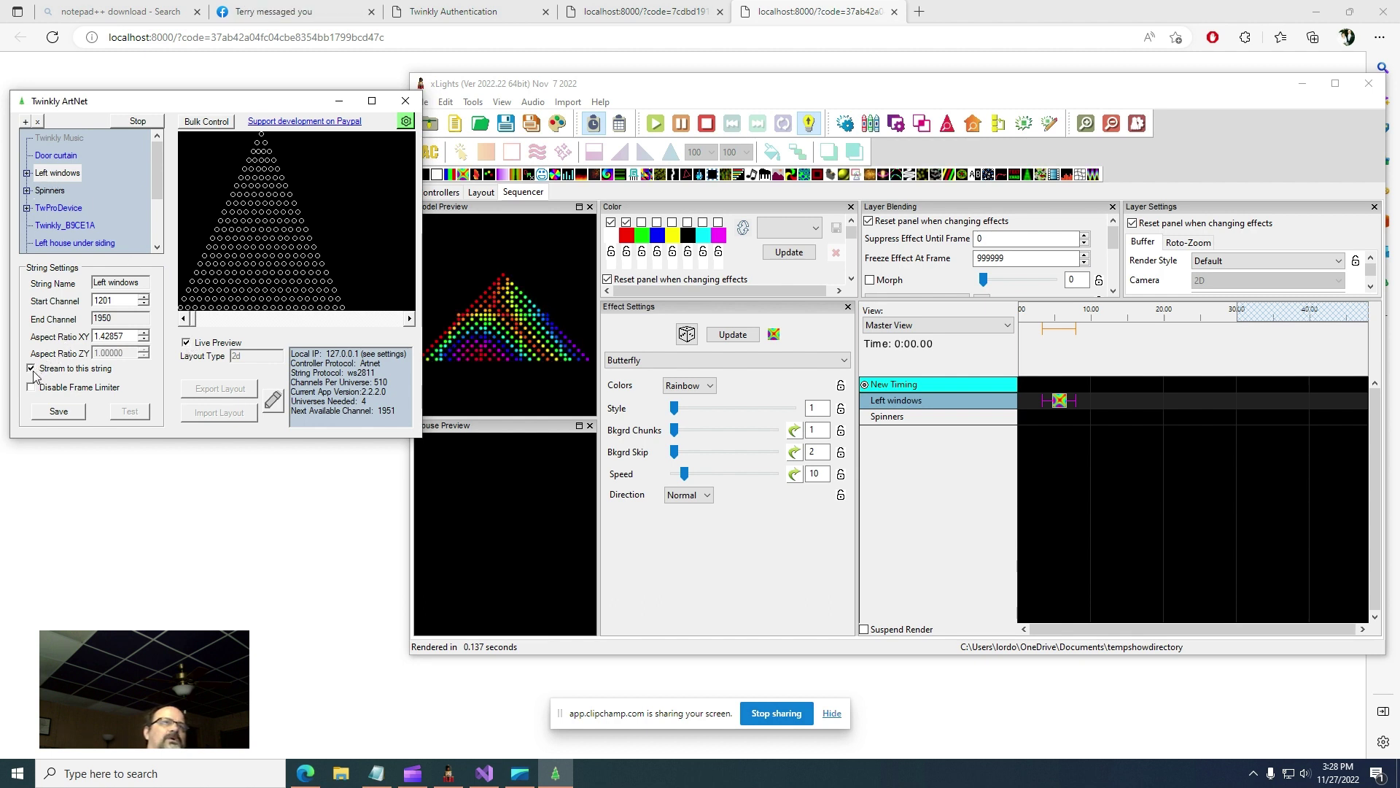
click(59, 412)
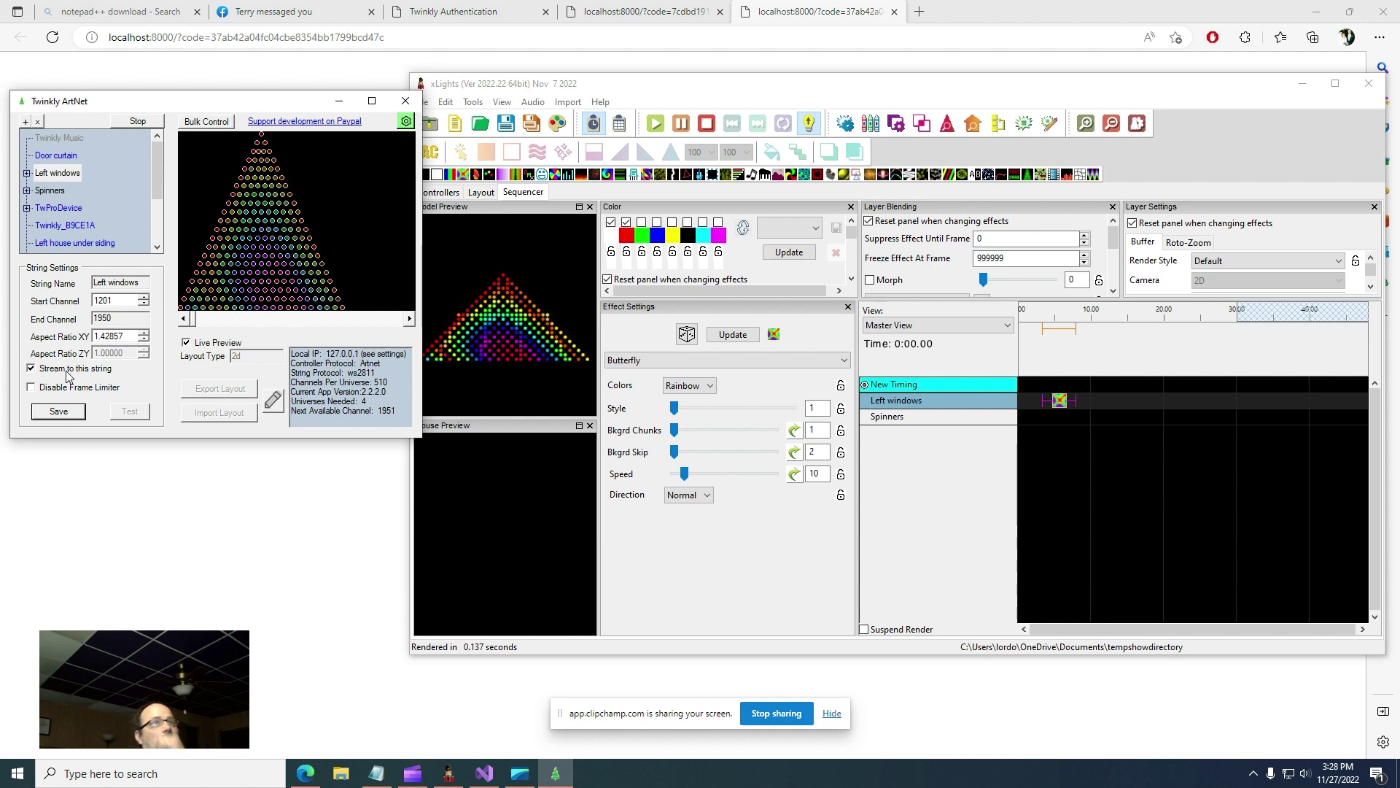
click(50, 190)
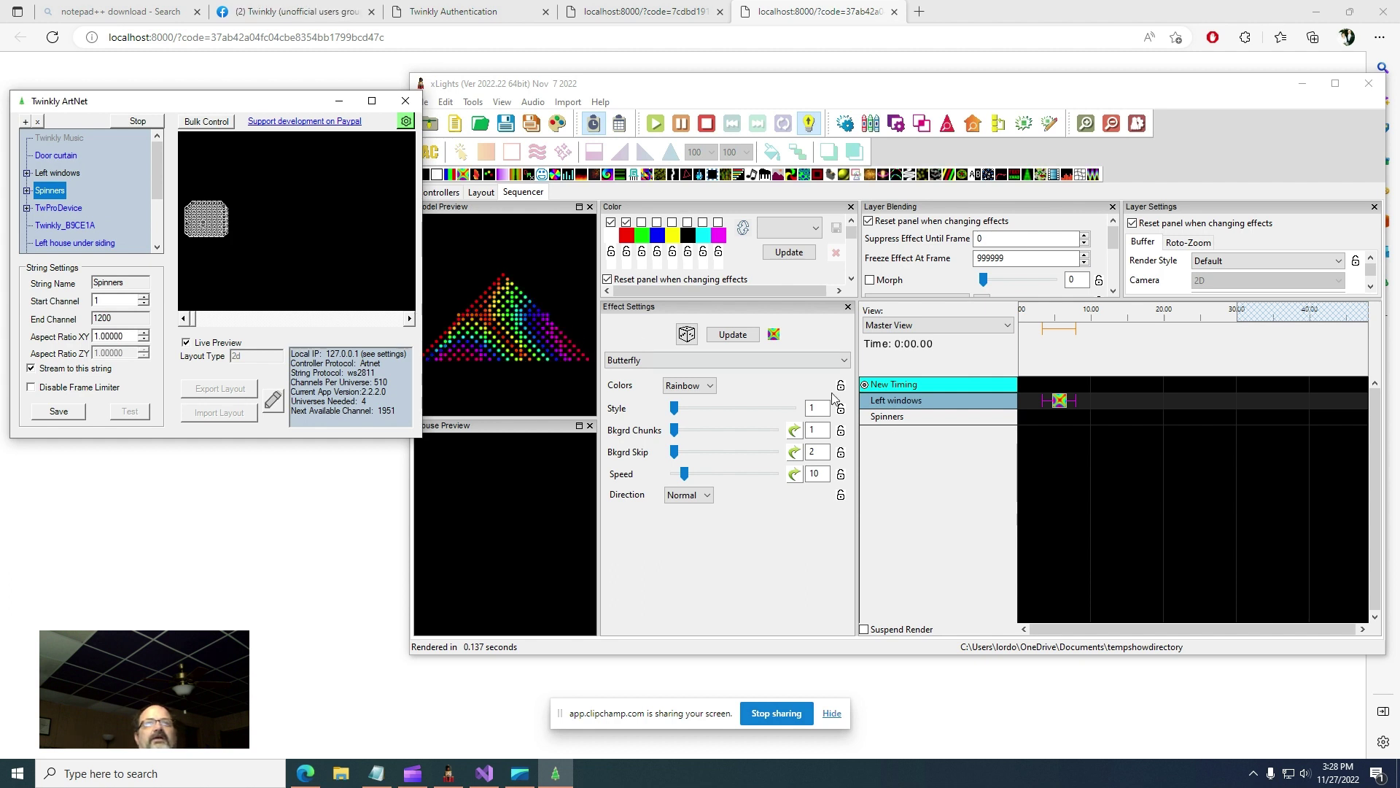
- In Layout, set the Left windows start channel to !twinkly:1000 and save the layout
click(1078, 459)
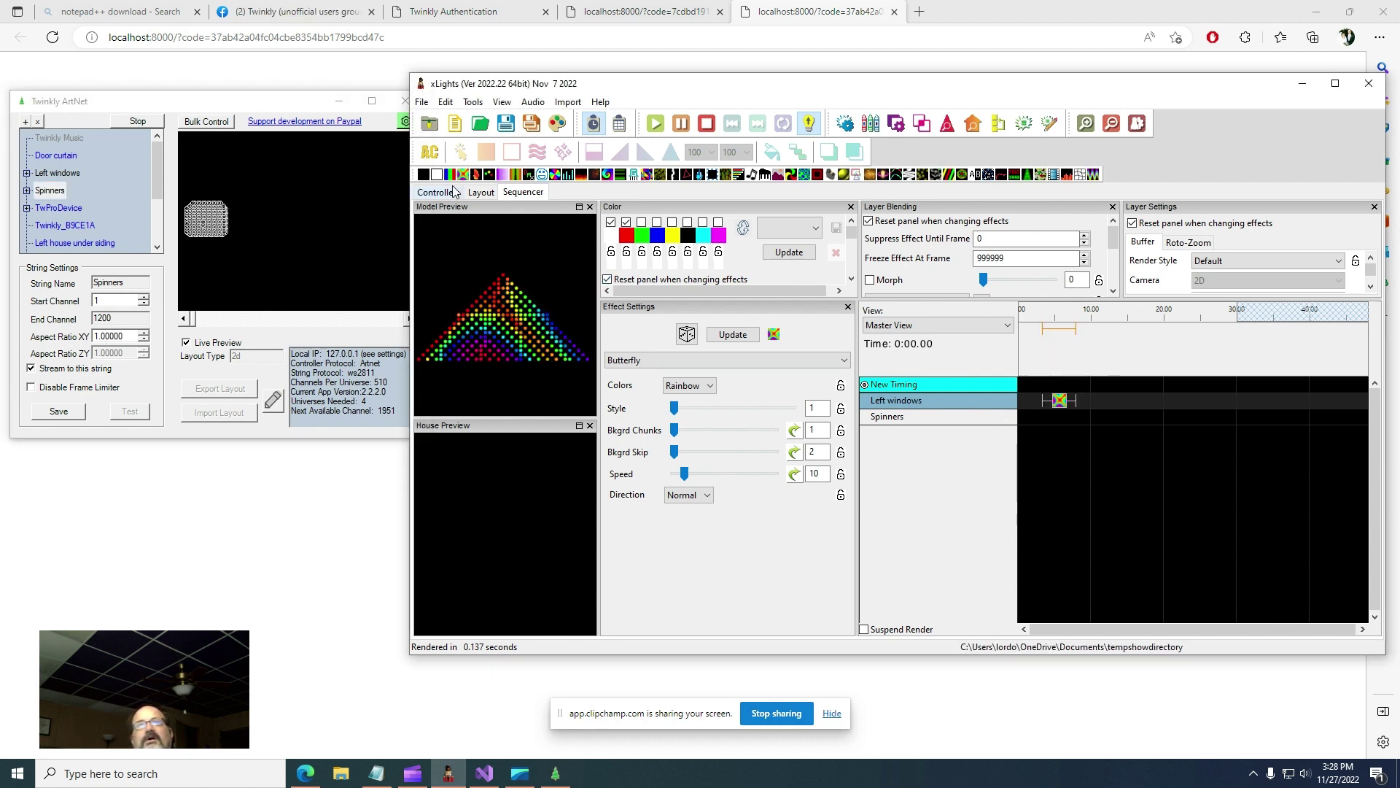
click(479, 193)
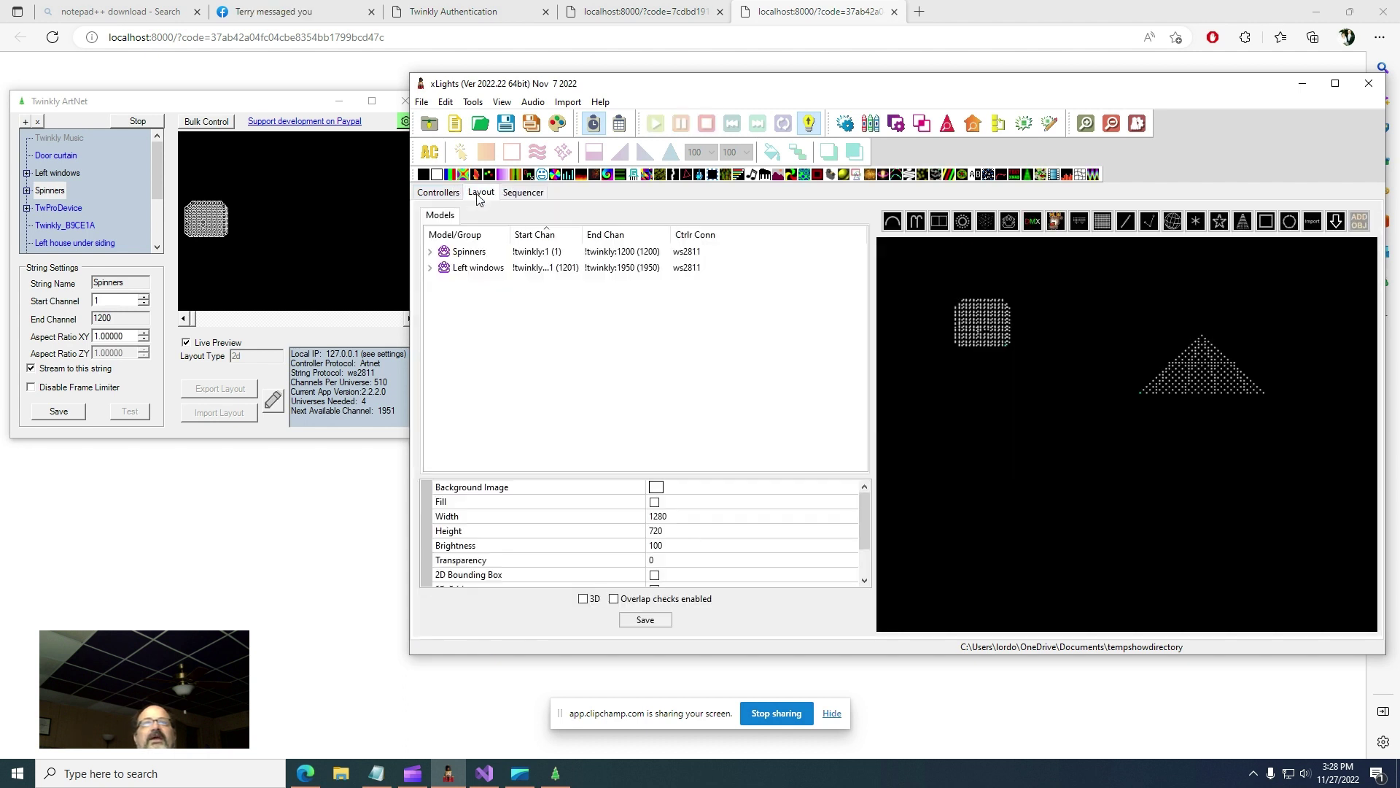
click(492, 273)
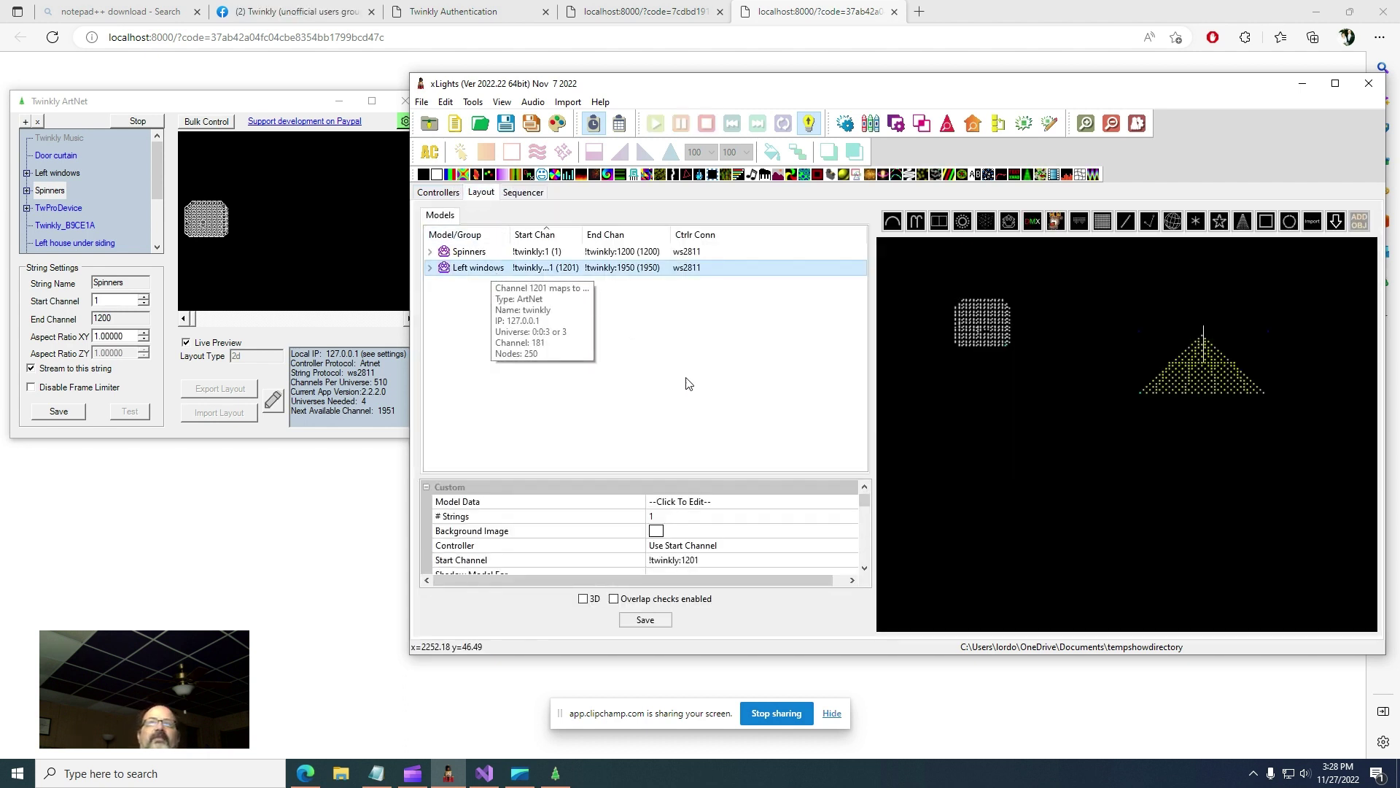
click(723, 562)
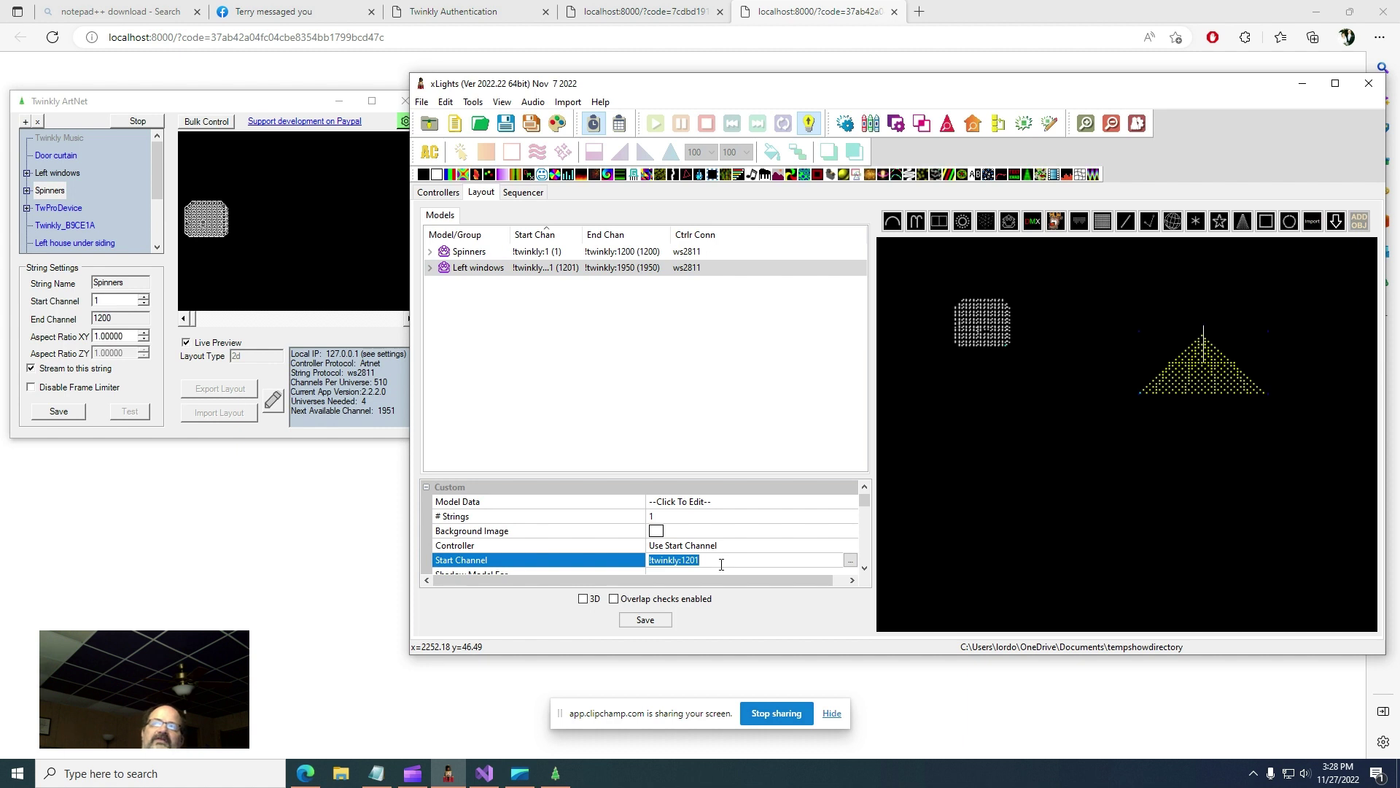
click(720, 565)
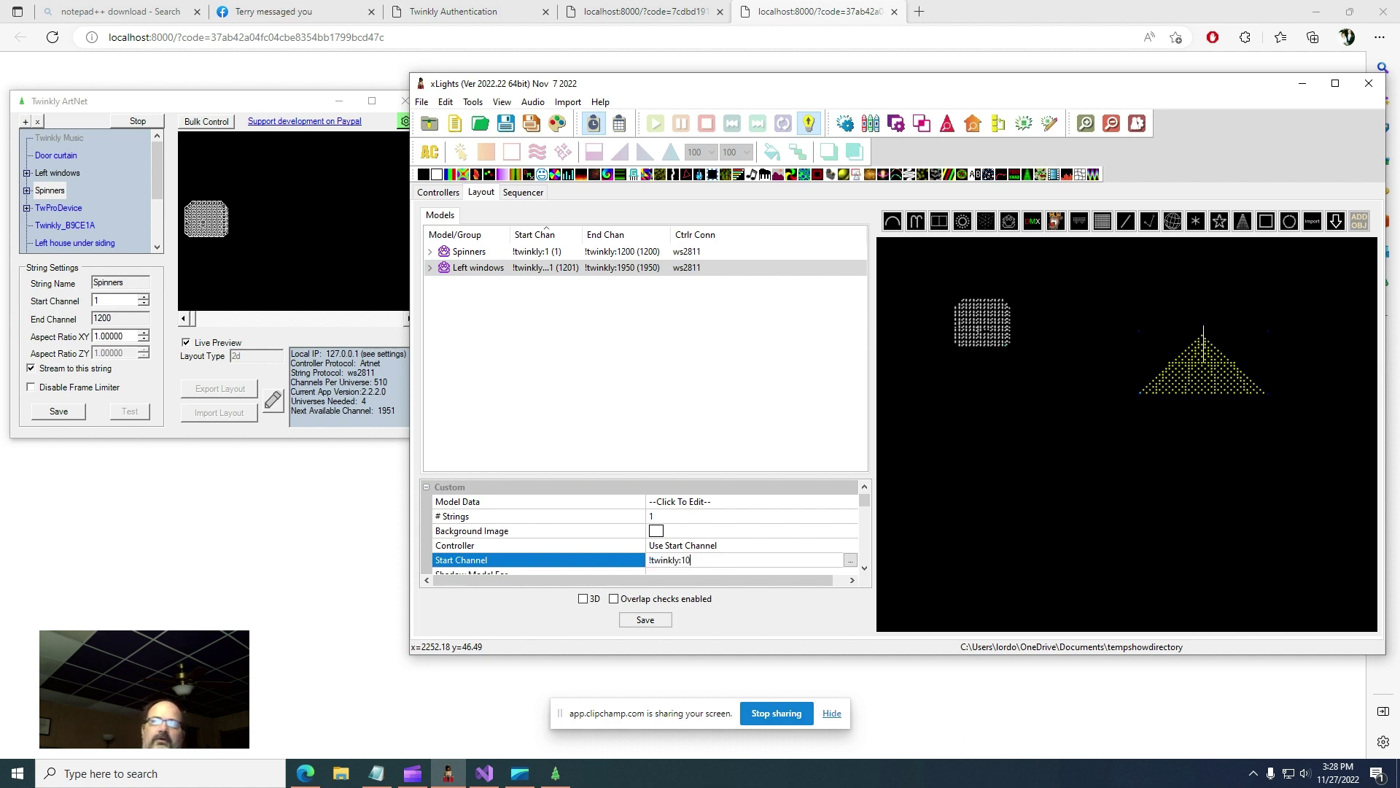
key(Return)
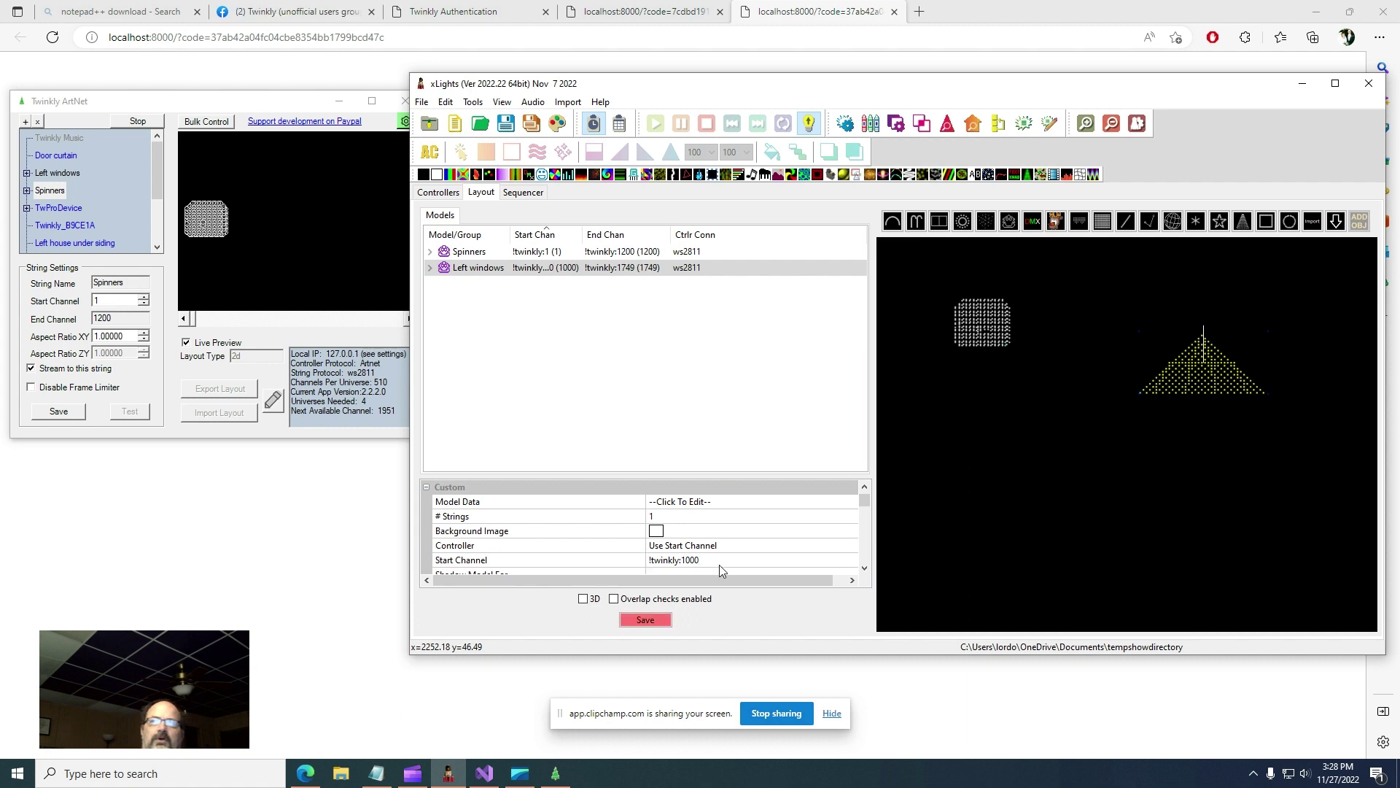
click(644, 624)
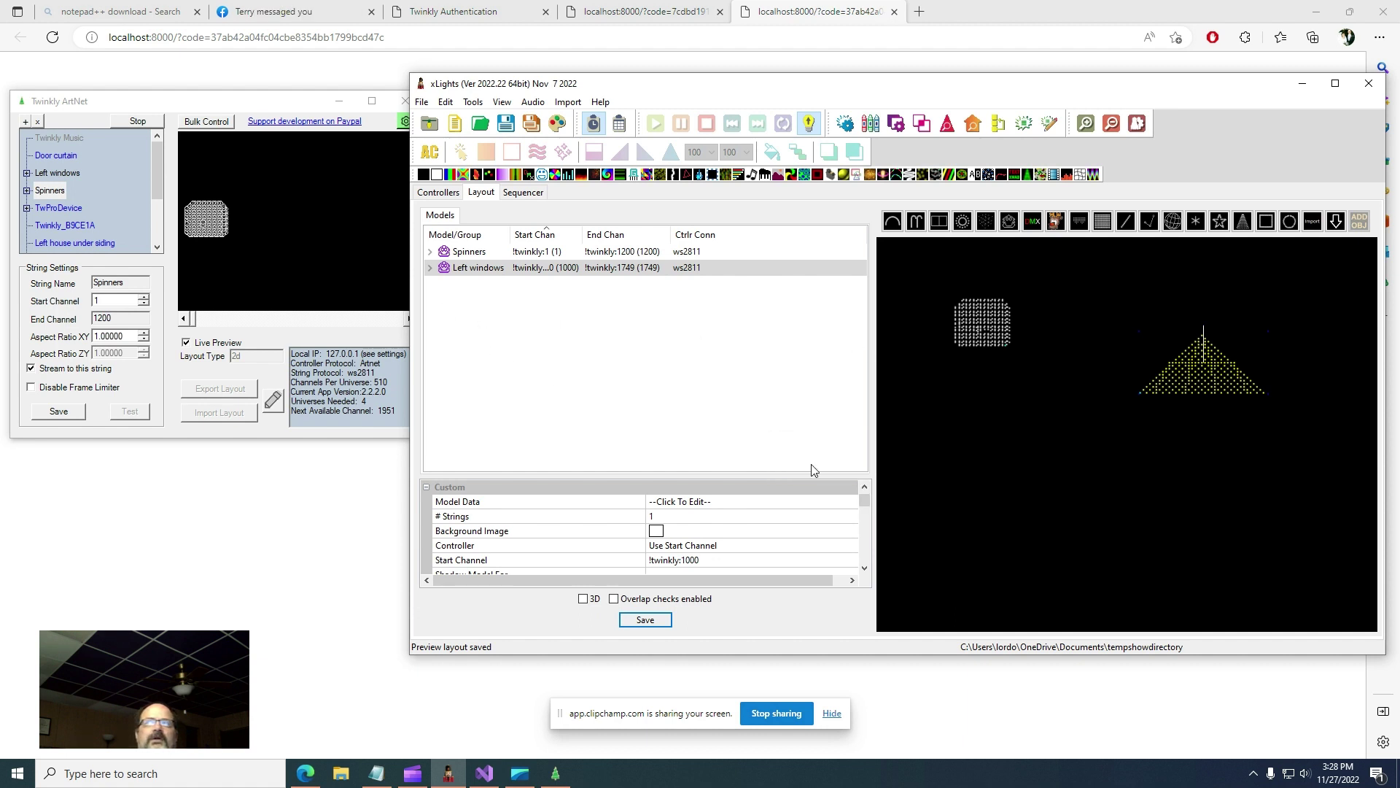
- Switch between the Twinkly ArtNet and xLights windows and return to the Sequencer
click(546, 778)
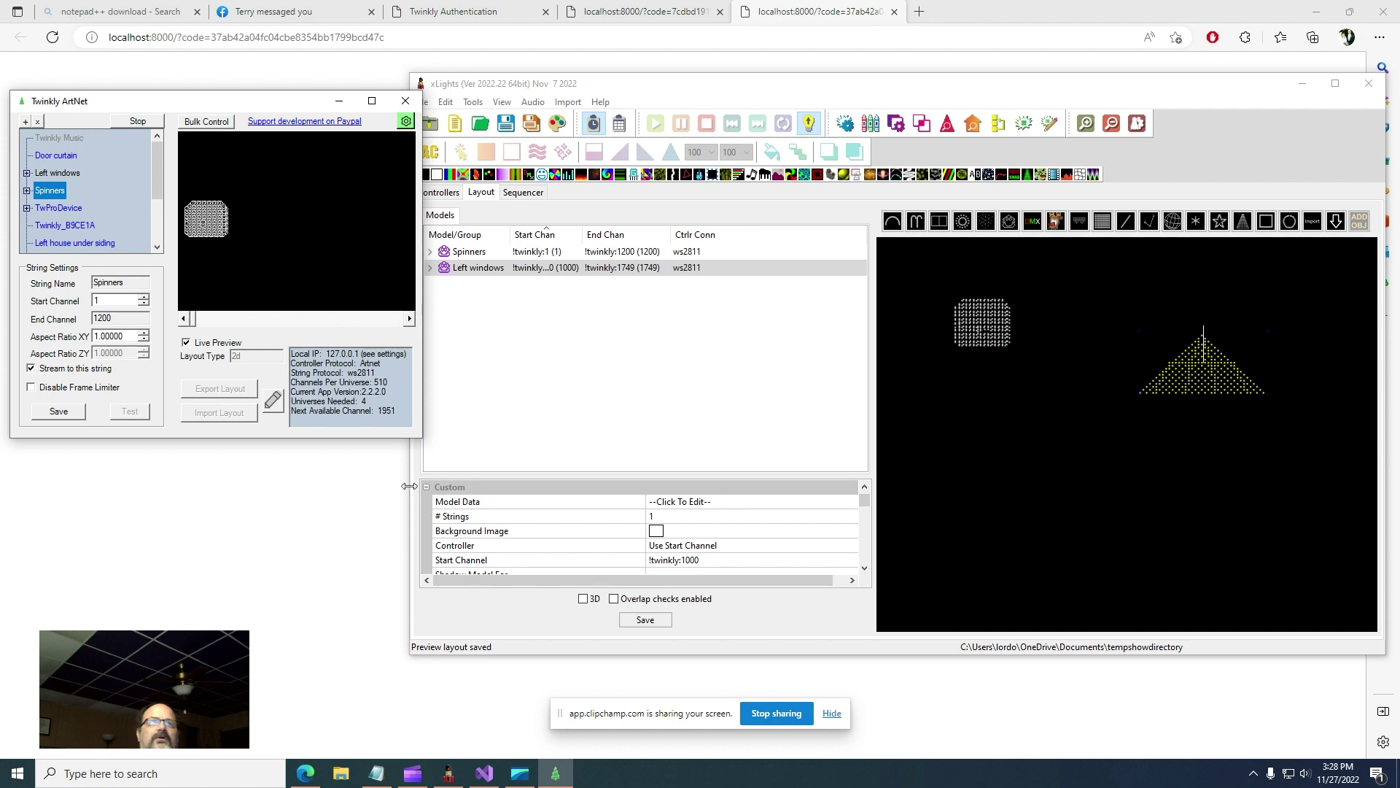
click(448, 776)
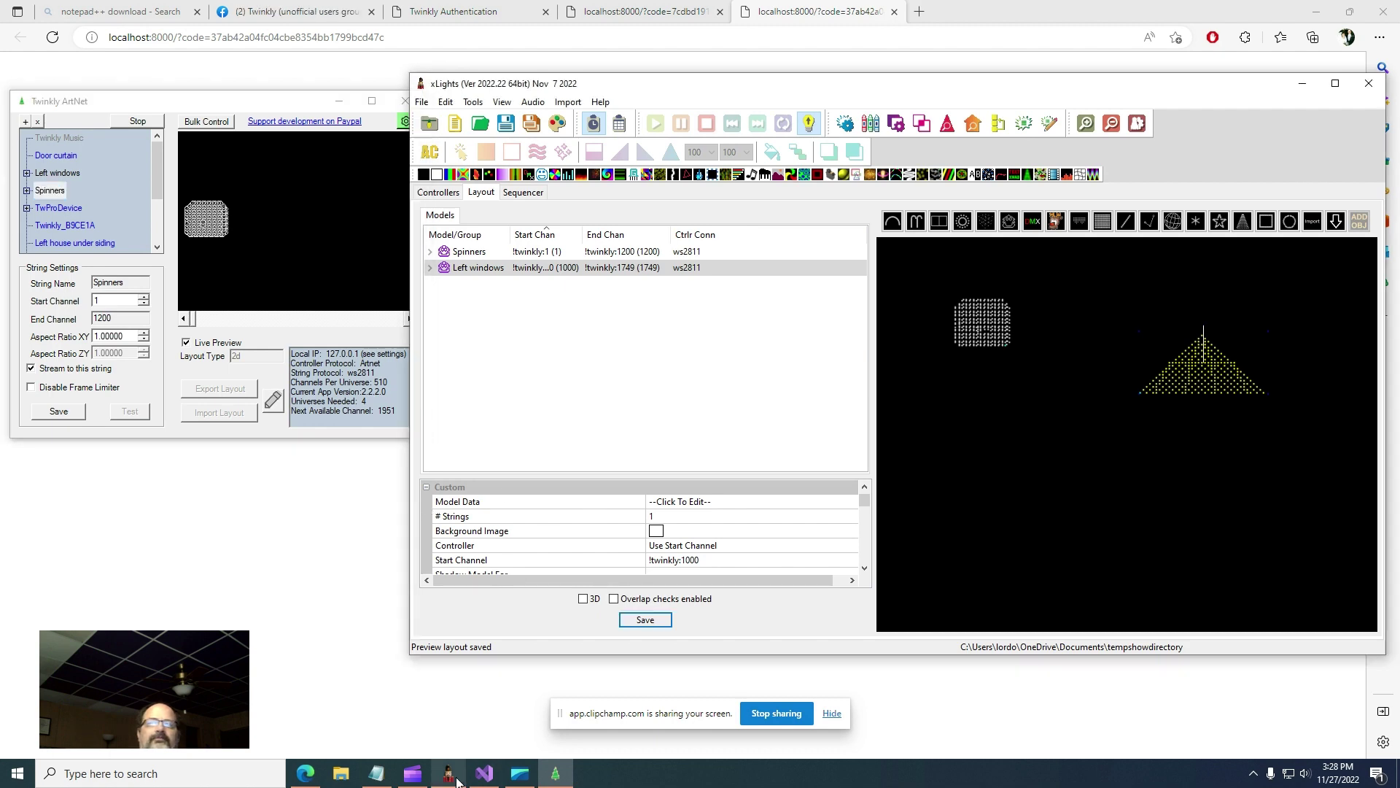
click(447, 778)
click(448, 777)
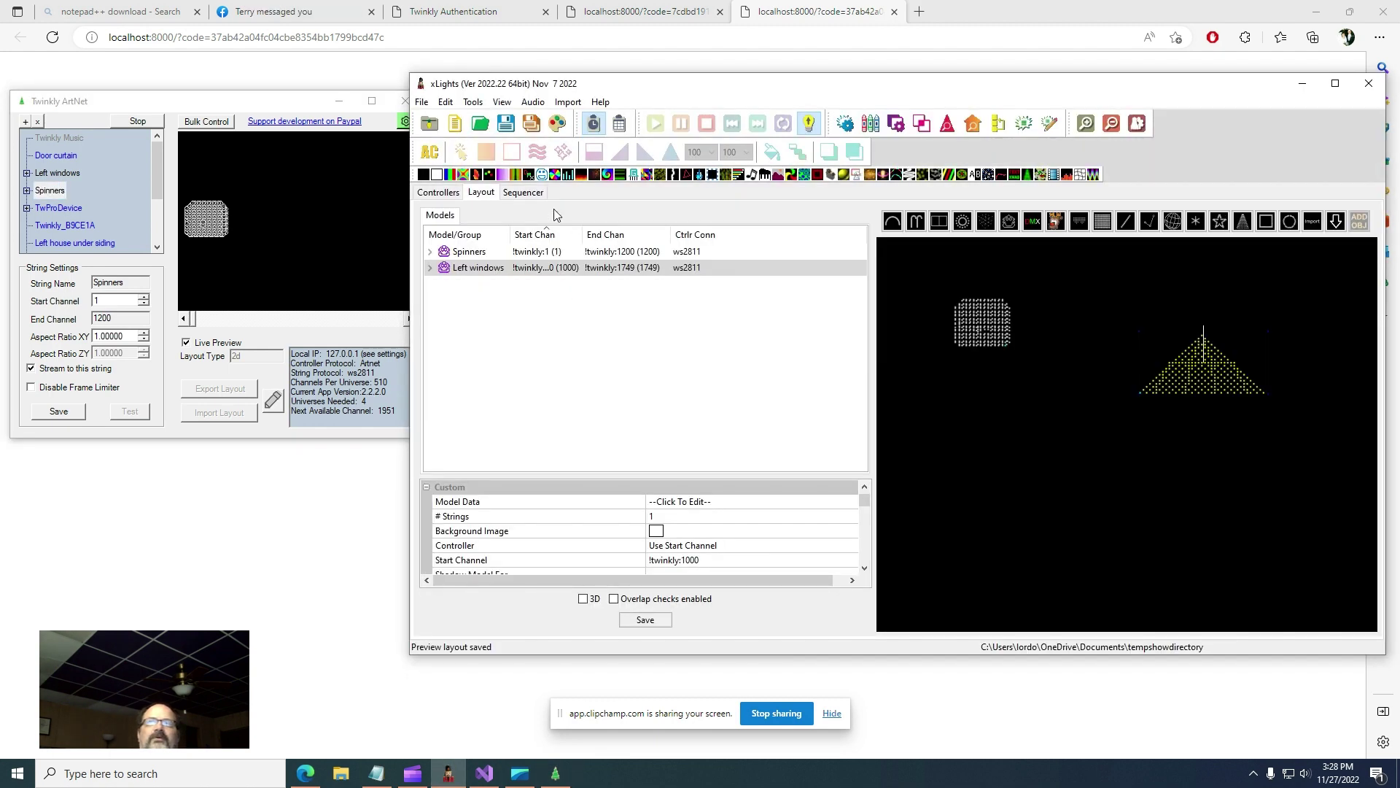
click(522, 193)
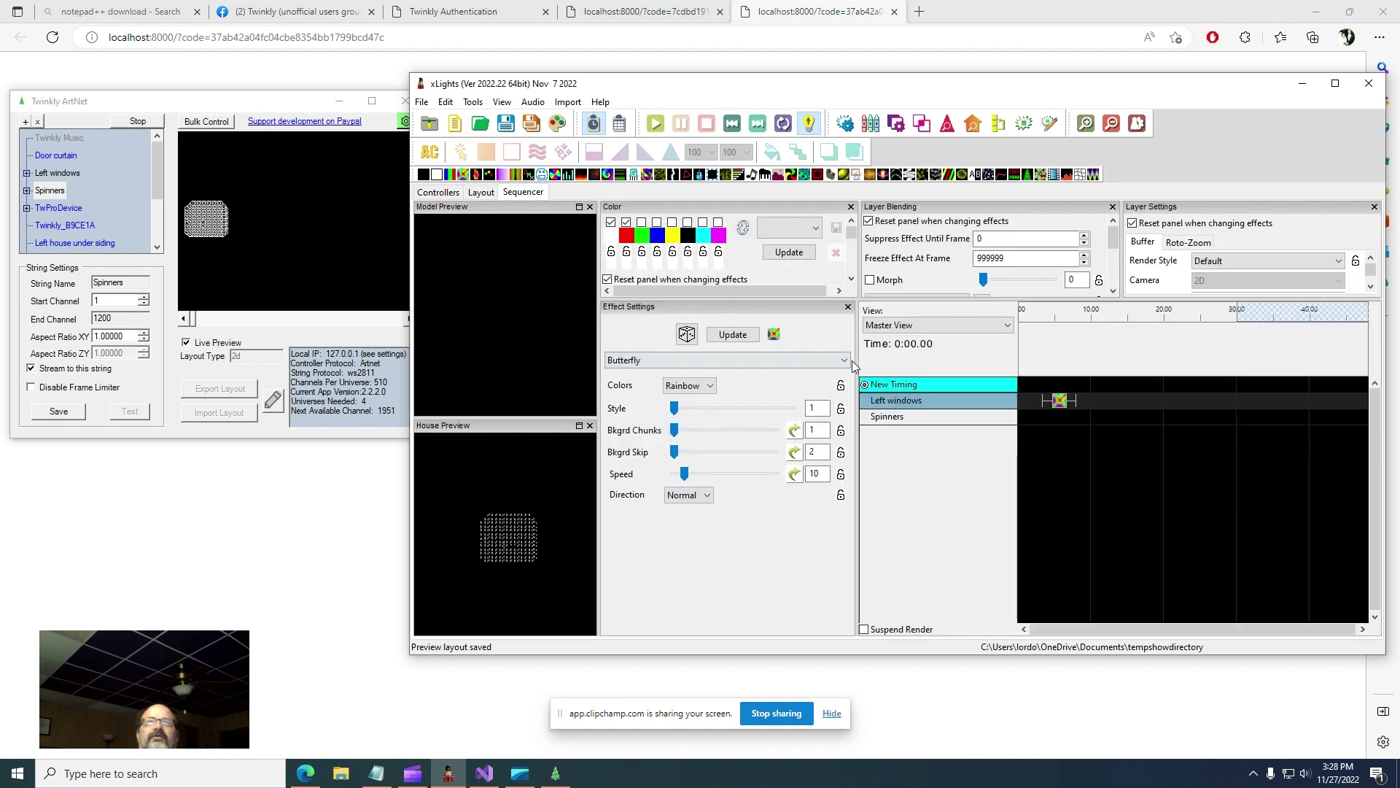
- Play the Butterfly effect on the Left windows row, then select the Spinners row
click(1059, 401)
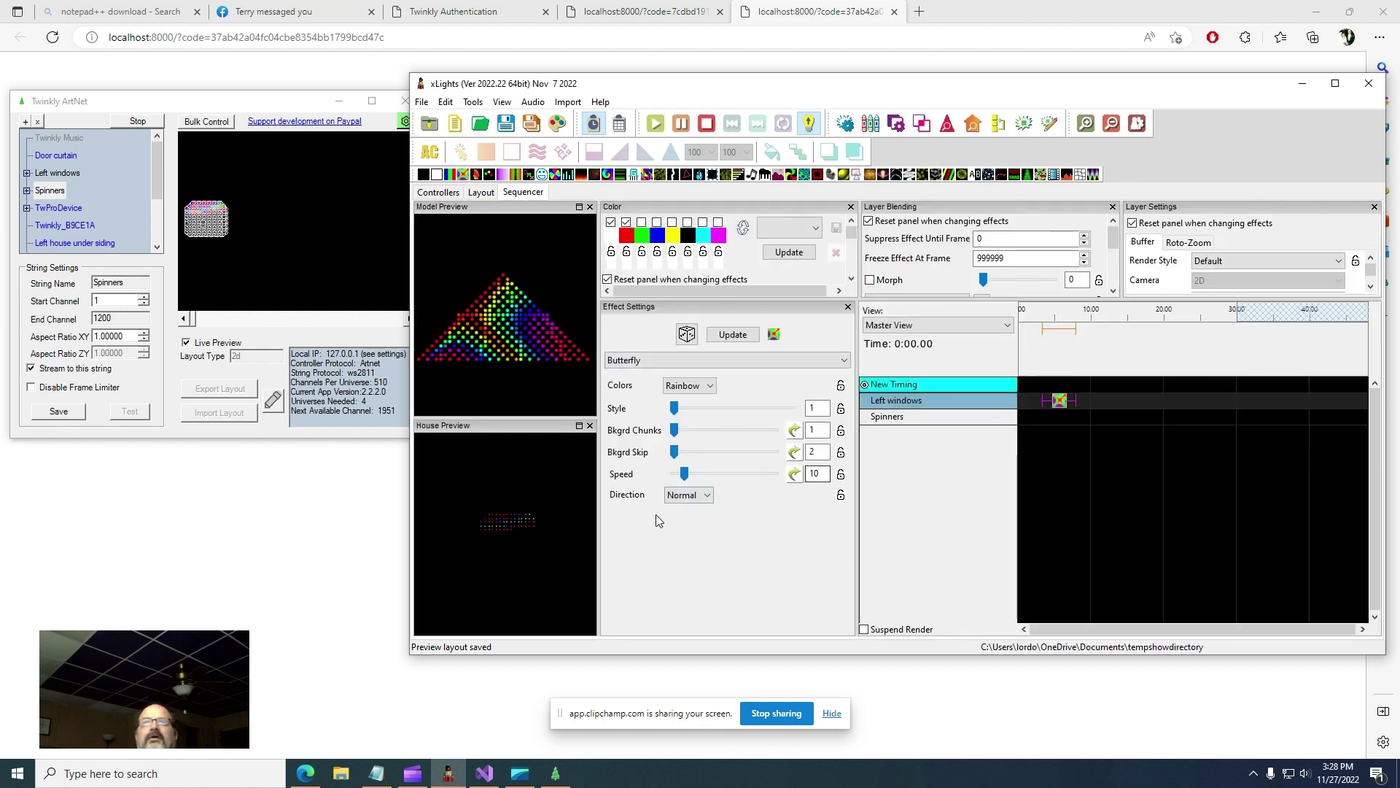
click(952, 418)
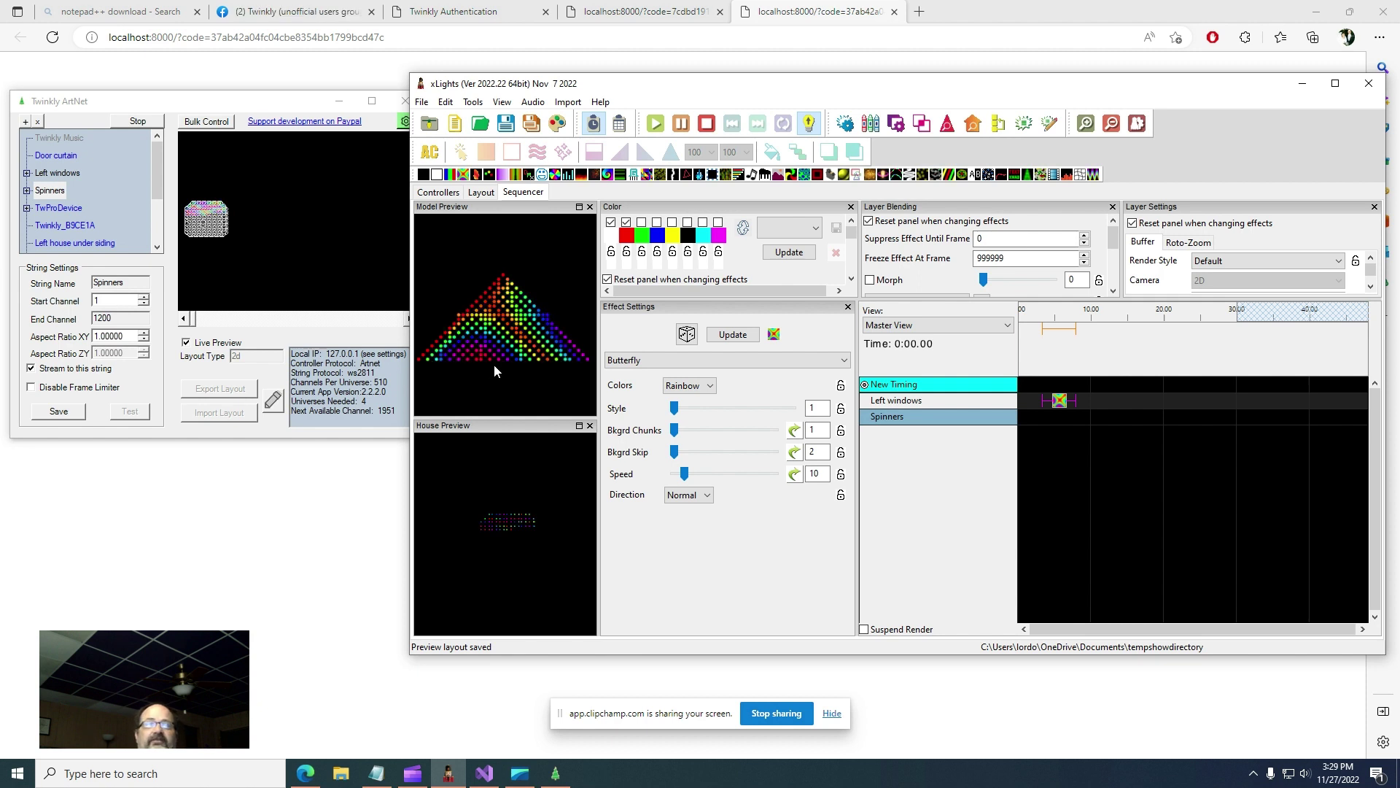
- Toggle xLights' Output to Lights off and on, then bring Twinkly ArtNet to the front
click(812, 125)
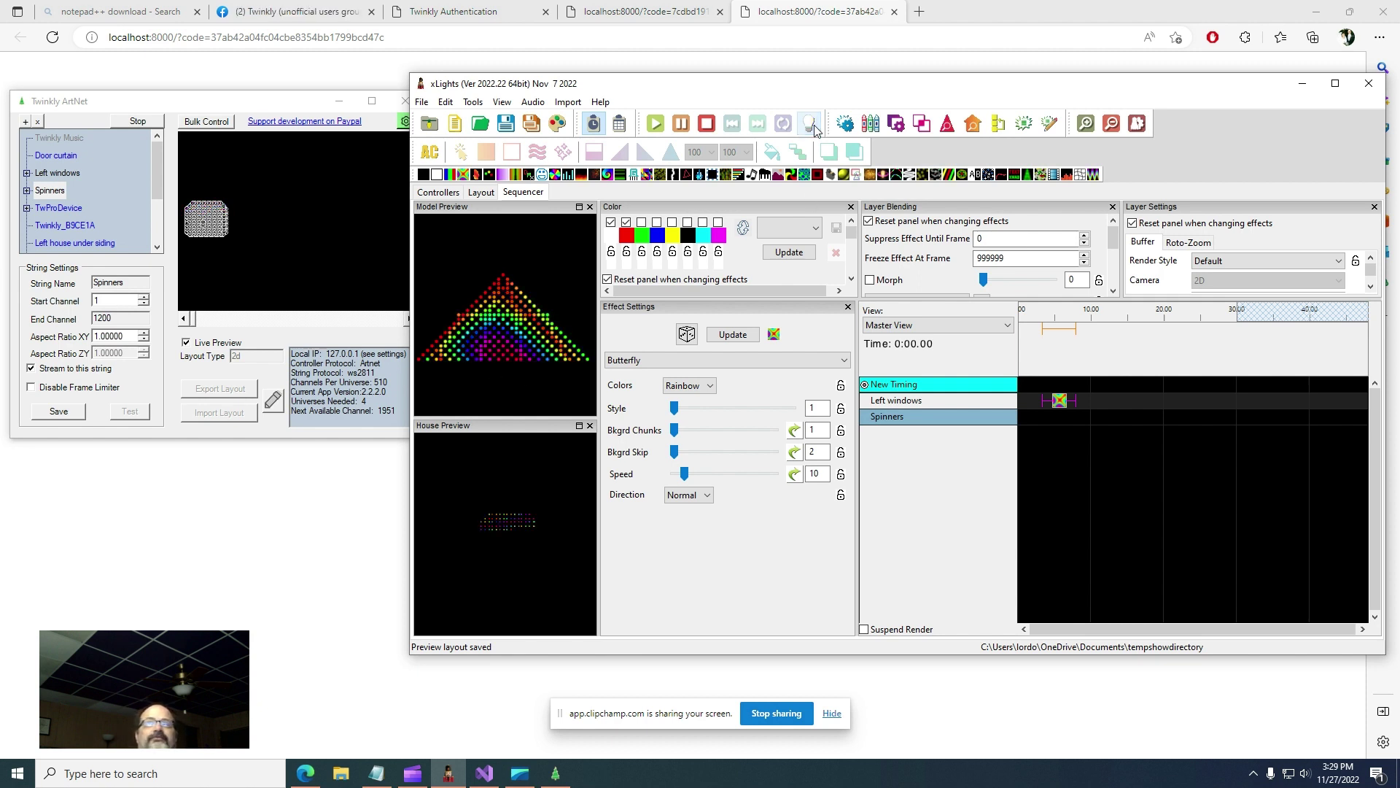
click(813, 127)
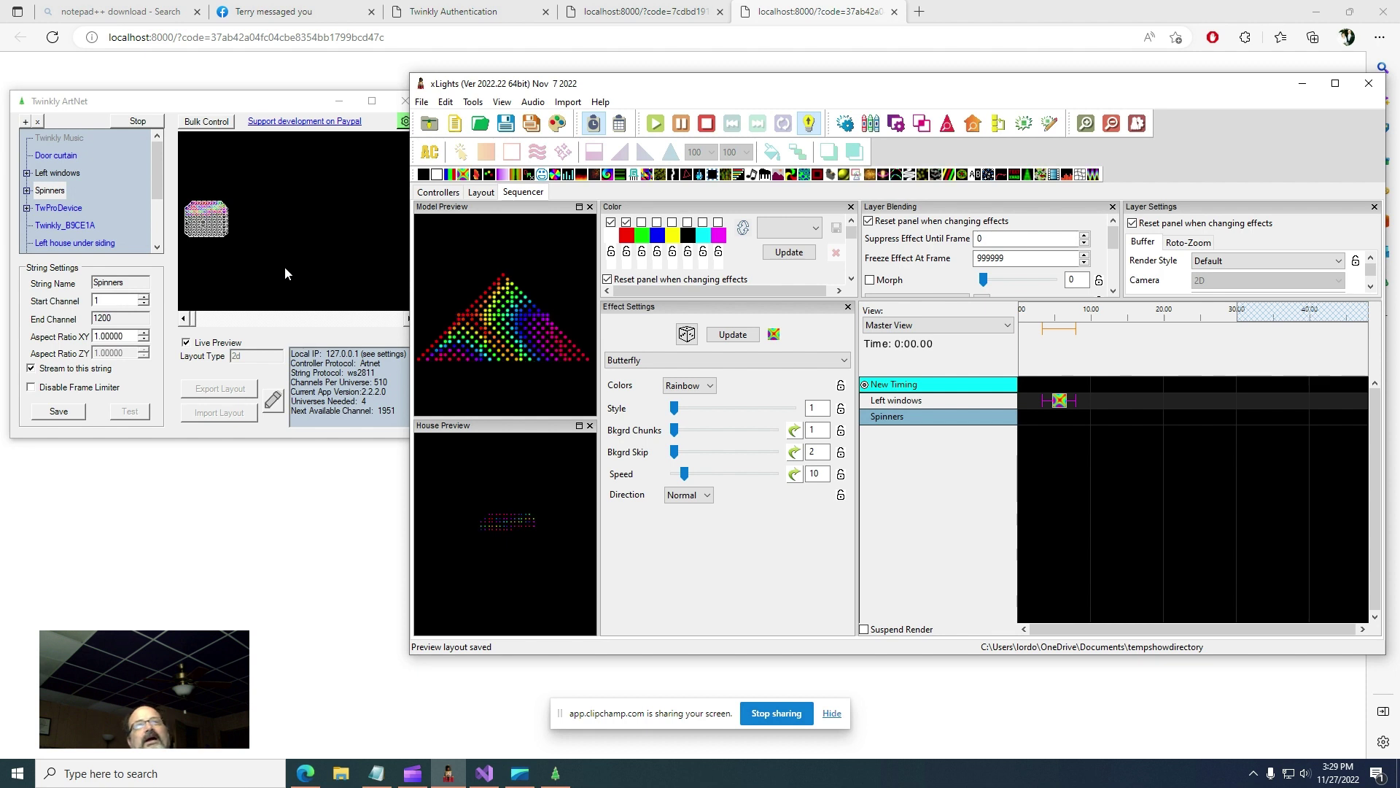
click(218, 253)
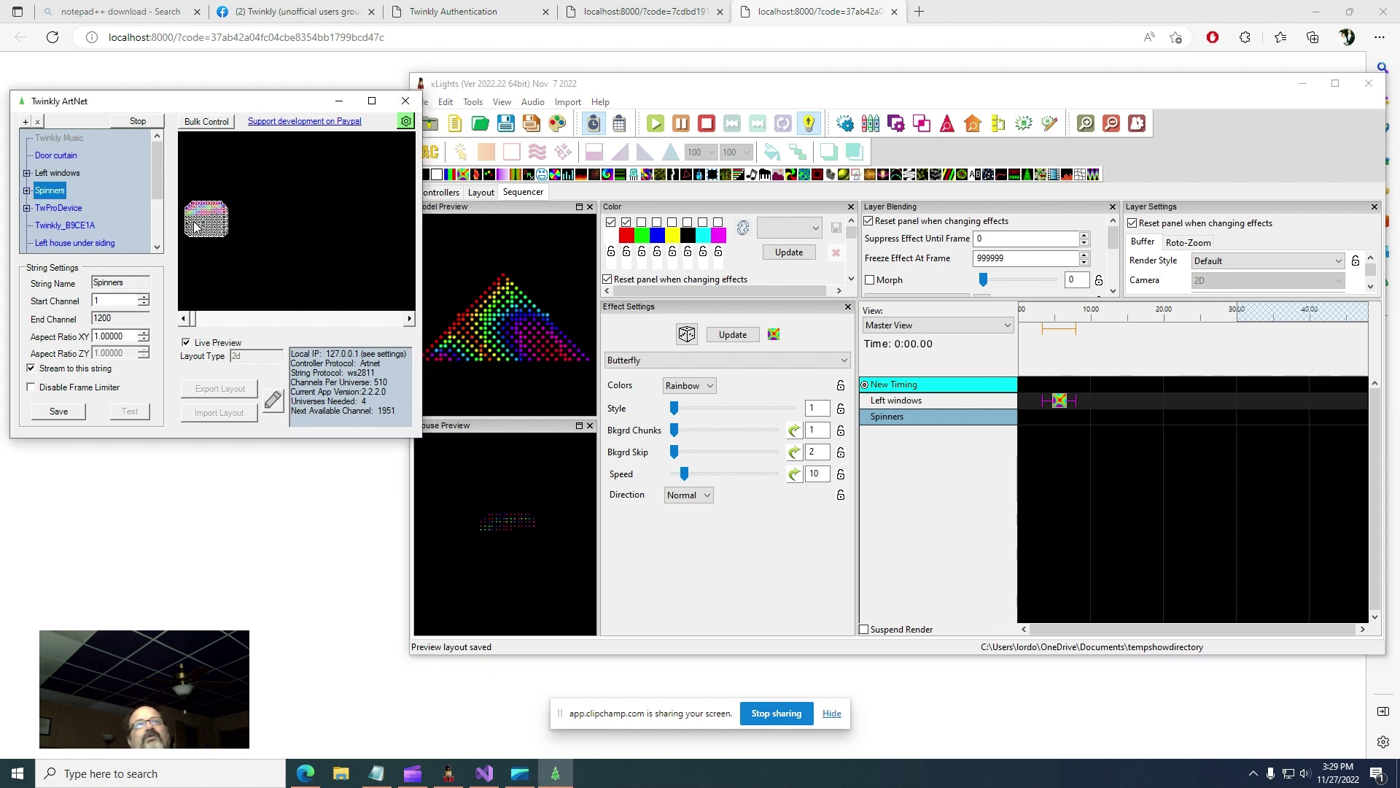